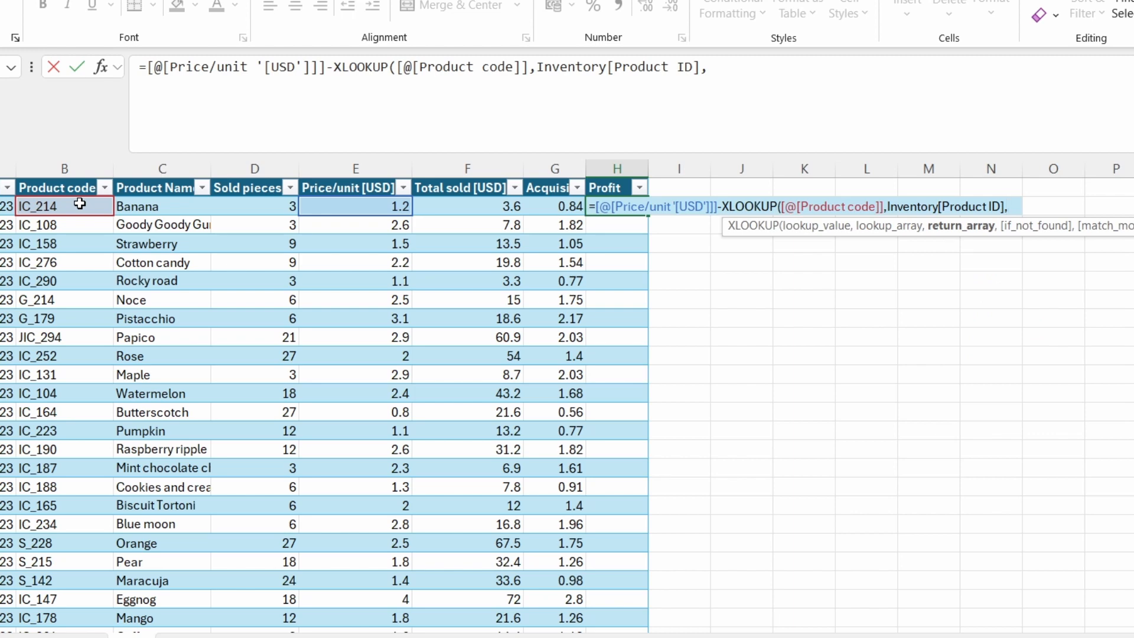
Complete the XLOOKUP in the Profit formula with the Inventory table's Acquisition price/unit [USD] column as the return array
type("Inventory[")
key("Down")
key("Down")
key("Down")
key("Down")
key("Down")
key("Tab")
type("))")
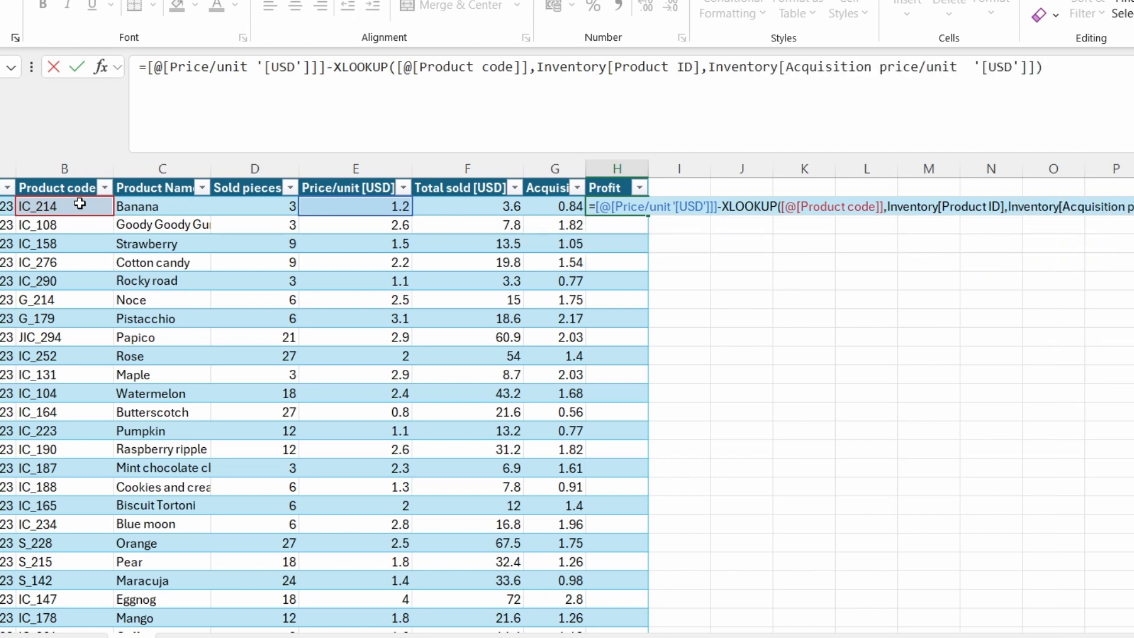
Enclose the price difference in the Profit formula in parentheses, multiply it by the row's Sold pieces, and enter the formula
left_click(145, 67)
type("(")
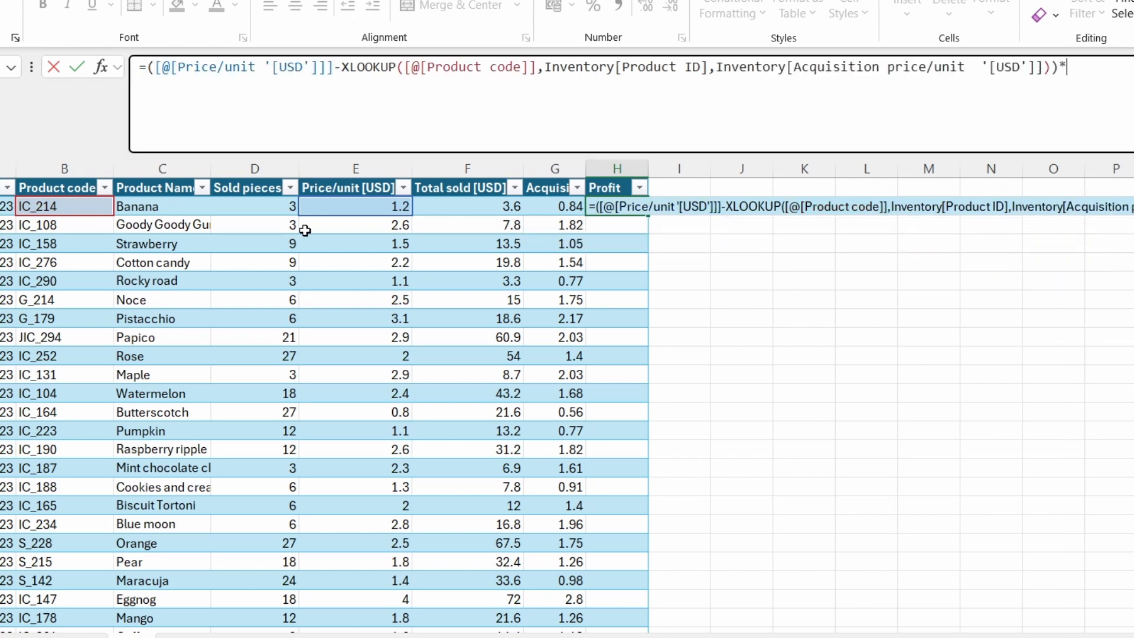
type("*")
left_click(292, 206)
key("Return")
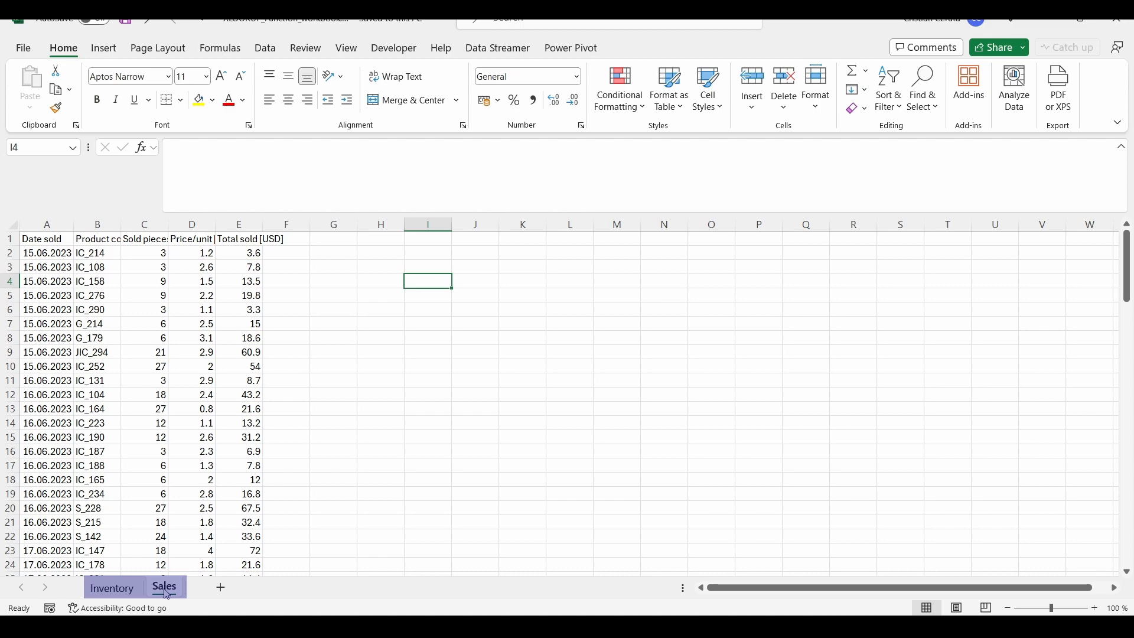
Convert the data range A1:H85 on the Inventory sheet into a table with headers
left_click(112, 588)
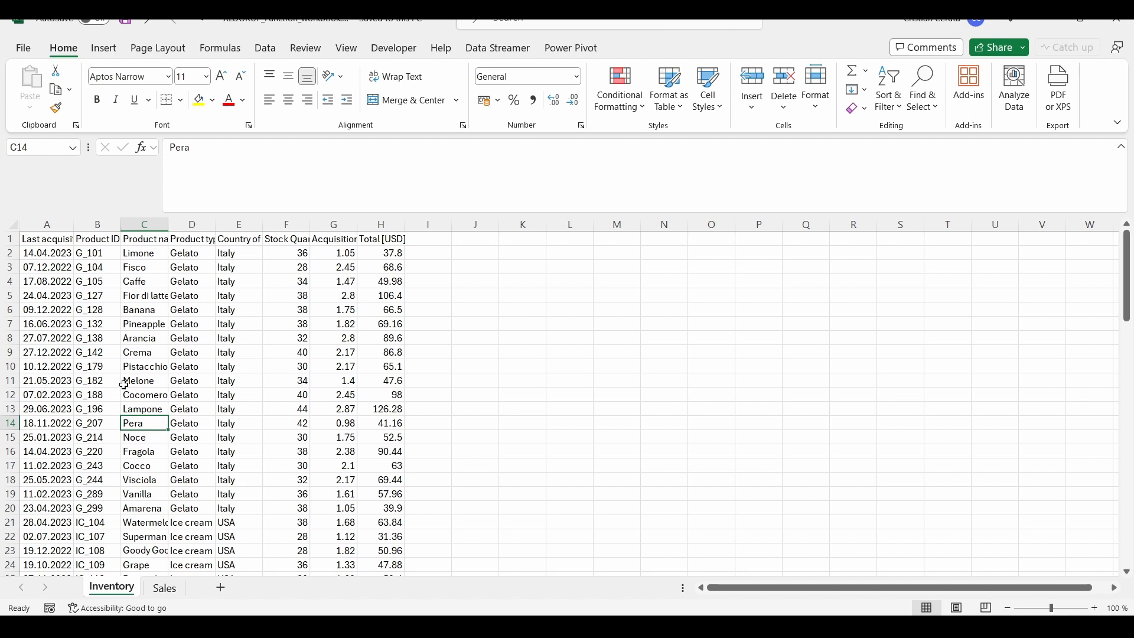
left_click(91, 292)
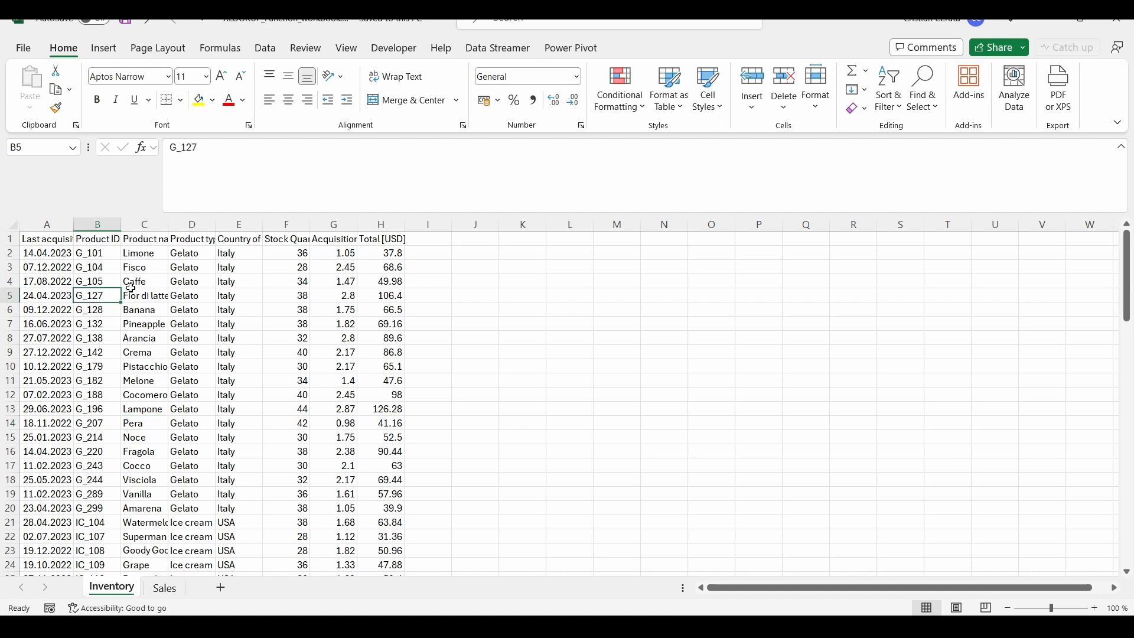
left_click(182, 296)
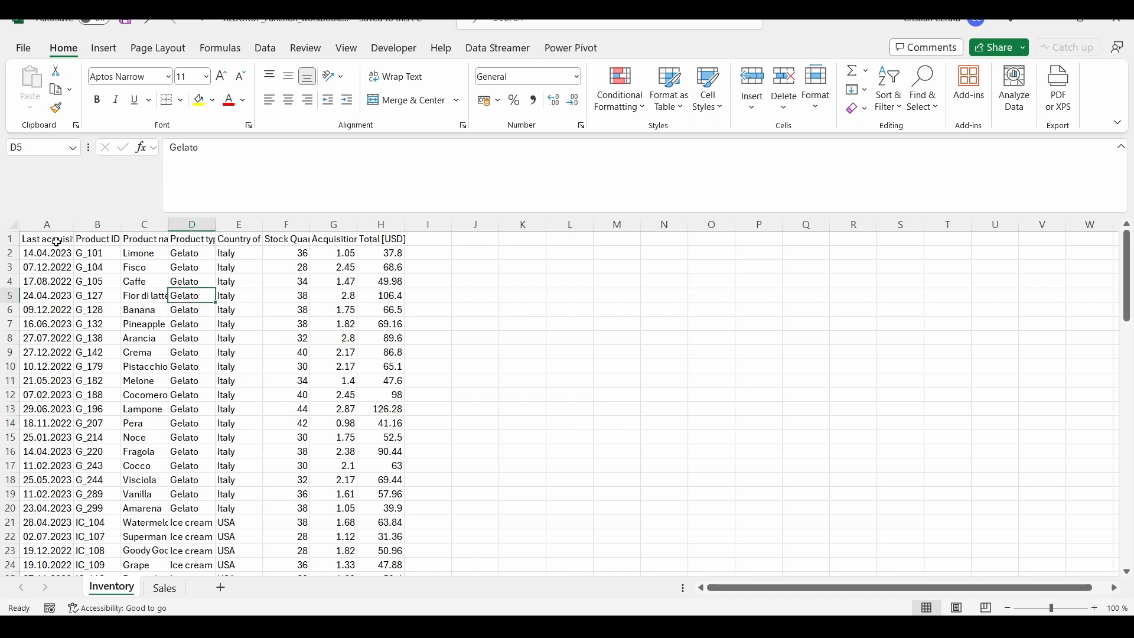
left_click(57, 242)
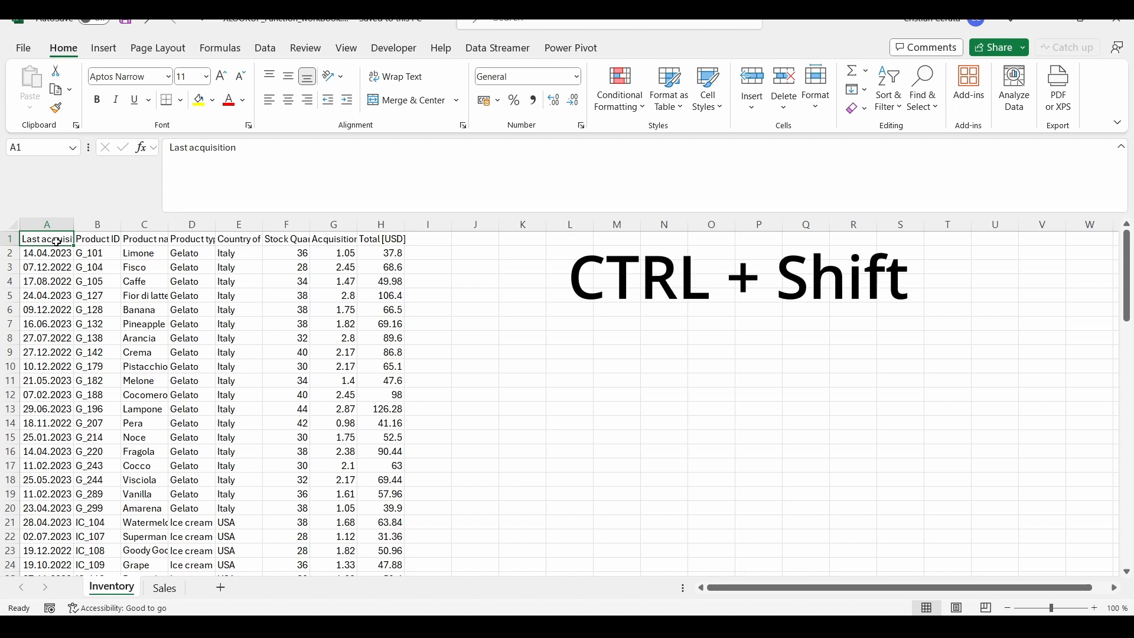
key("ctrl+shift+Right")
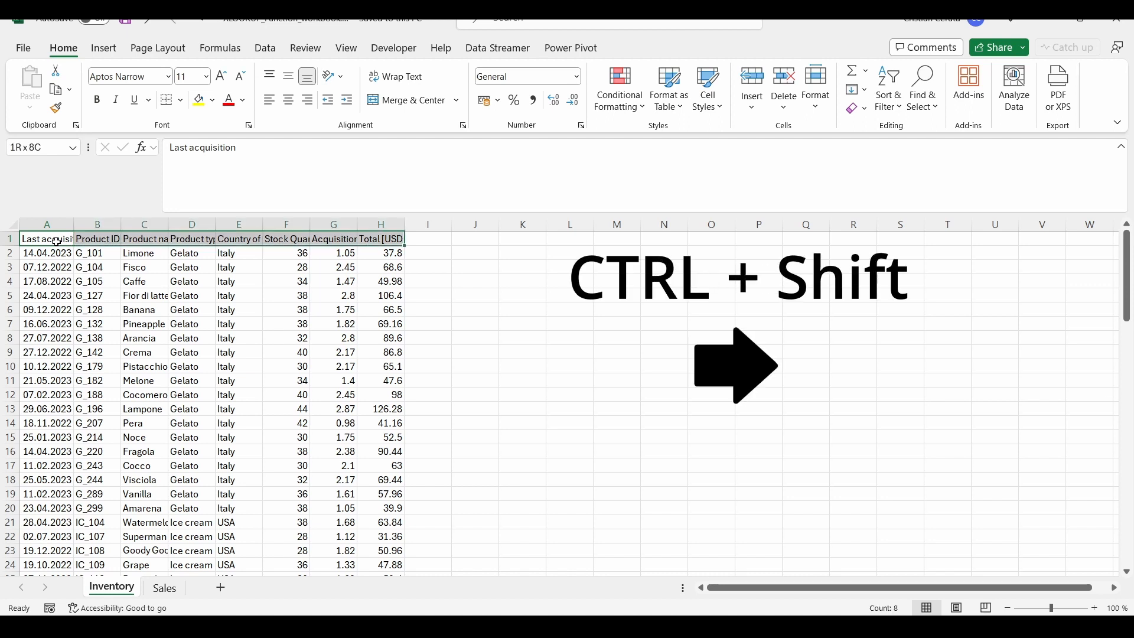
key("ctrl+shift+Down")
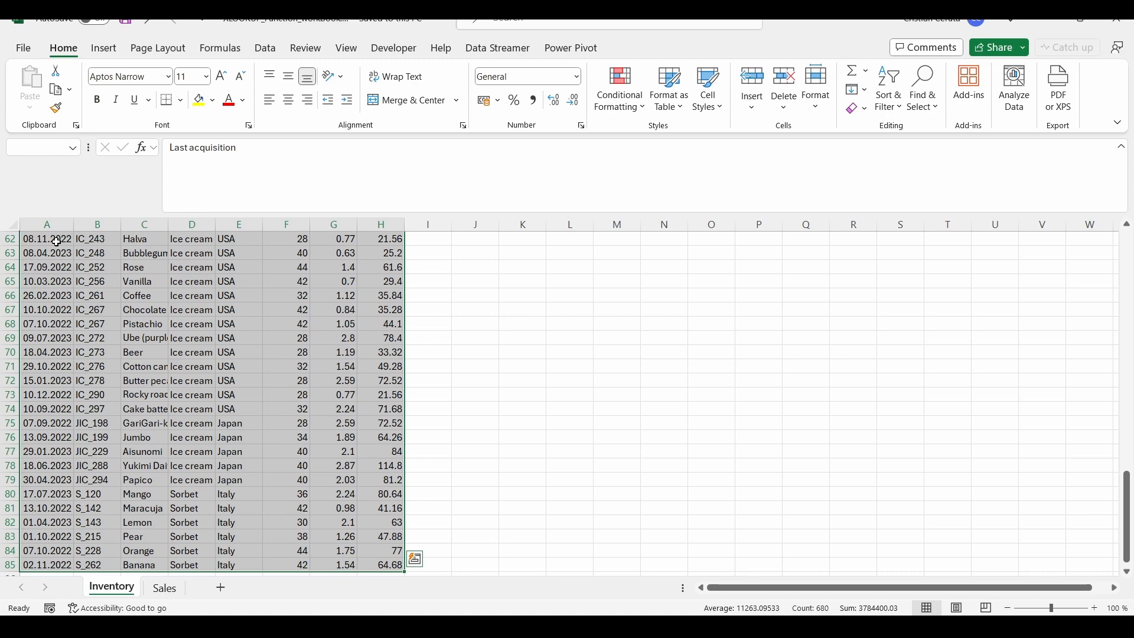
key("ctrl+t")
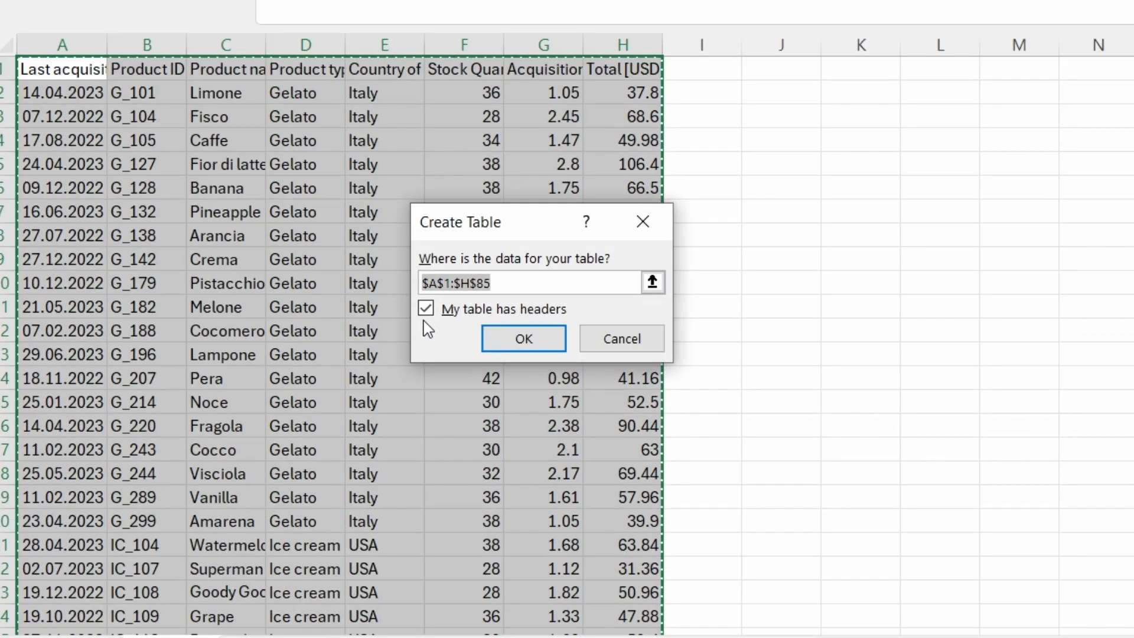
left_click(511, 338)
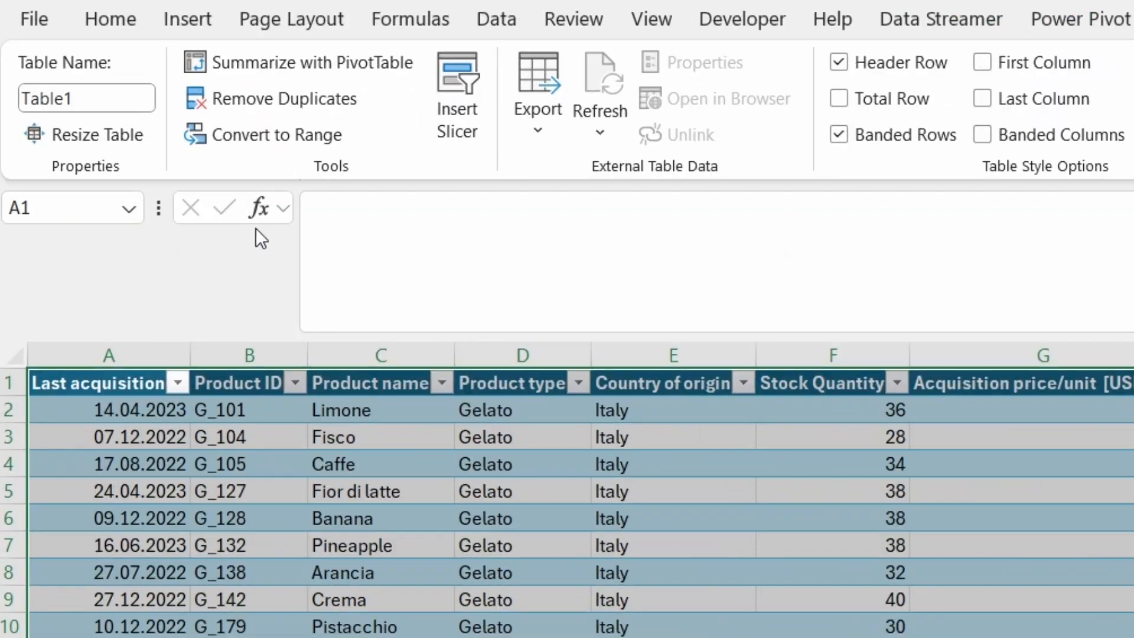
Name the new table on the Inventory sheet Inventory
left_click(131, 106)
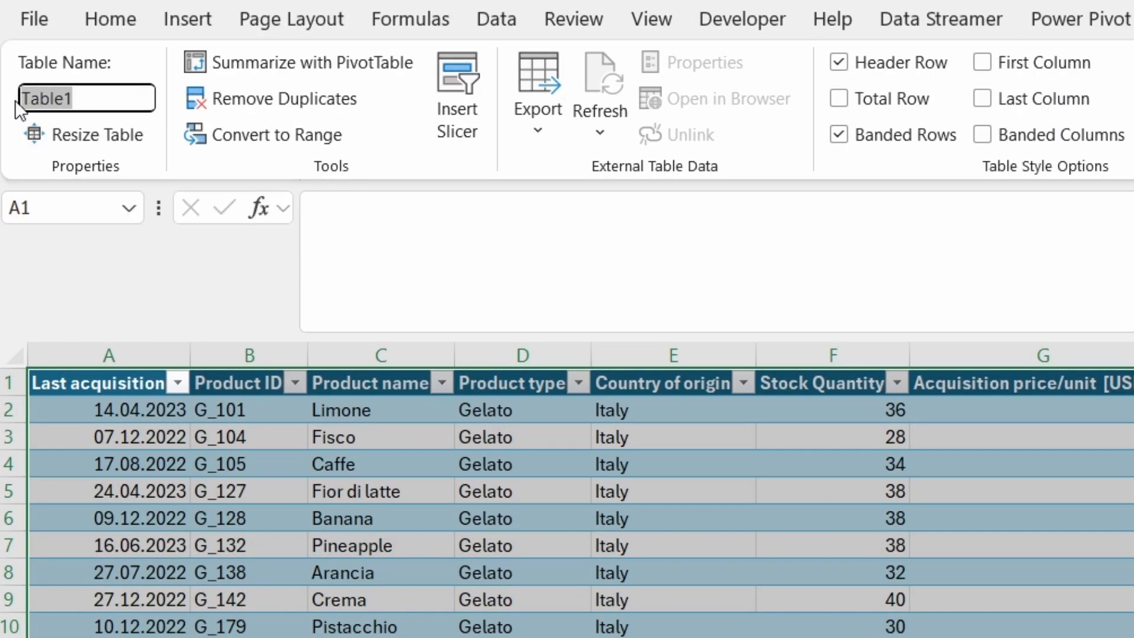
type("Inventory")
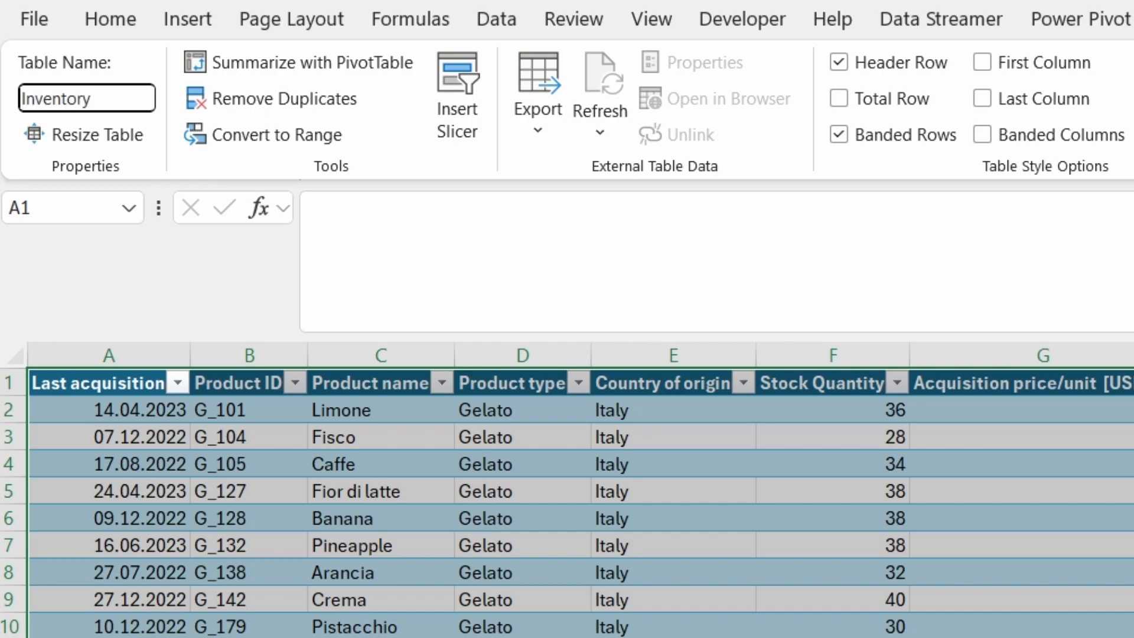
key("Return")
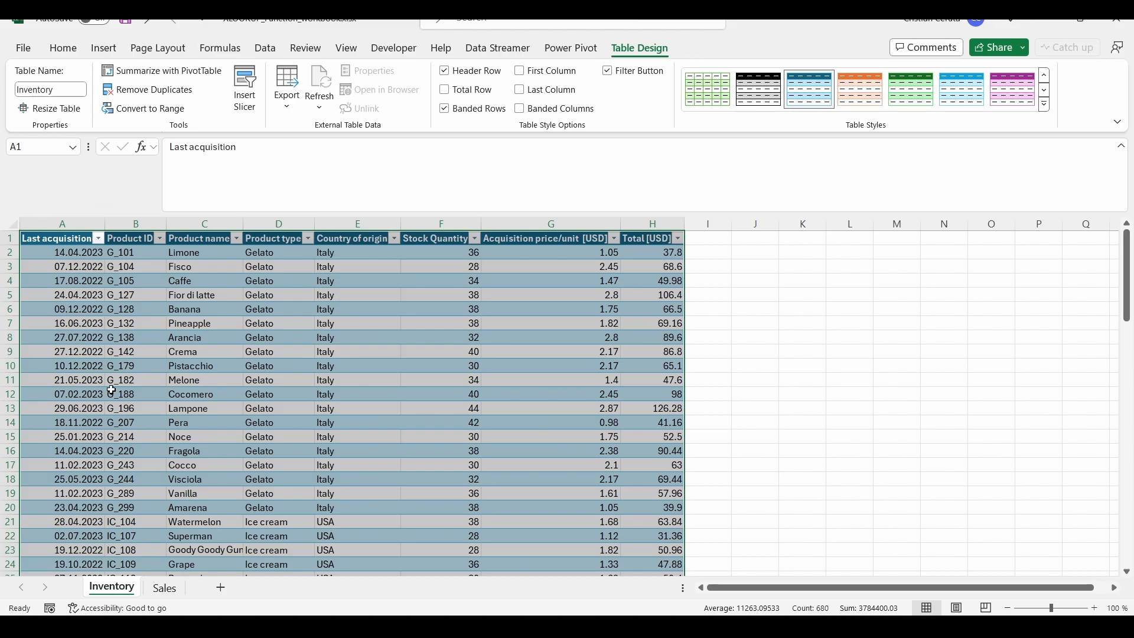
Convert the data range A1:E108 on the Sales sheet into a table with headers
left_click(165, 589)
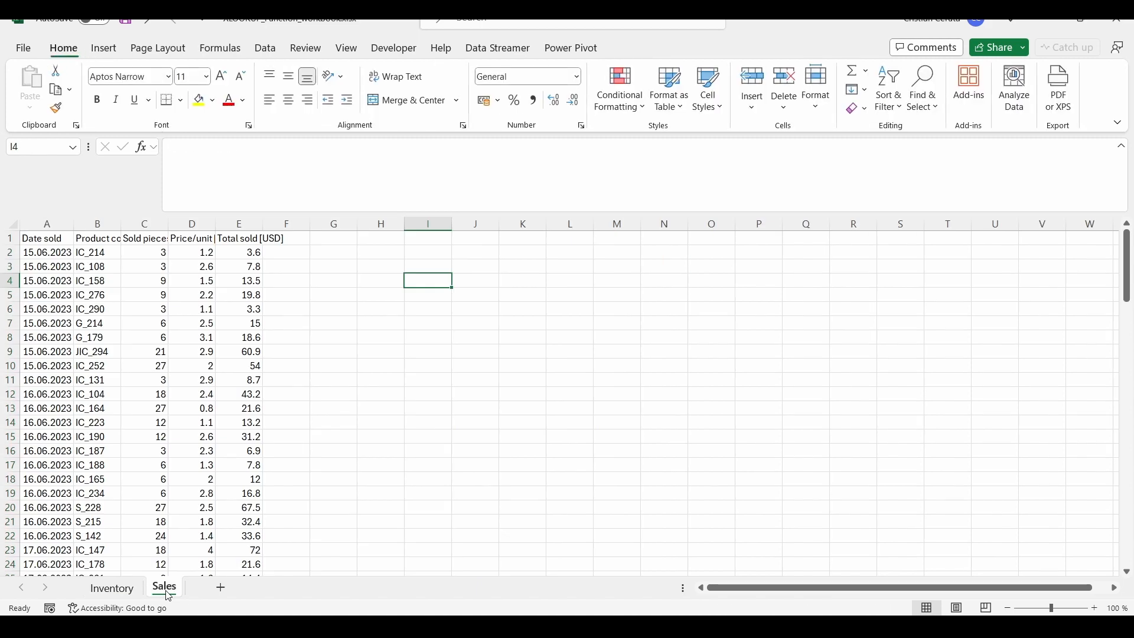
left_click(44, 239)
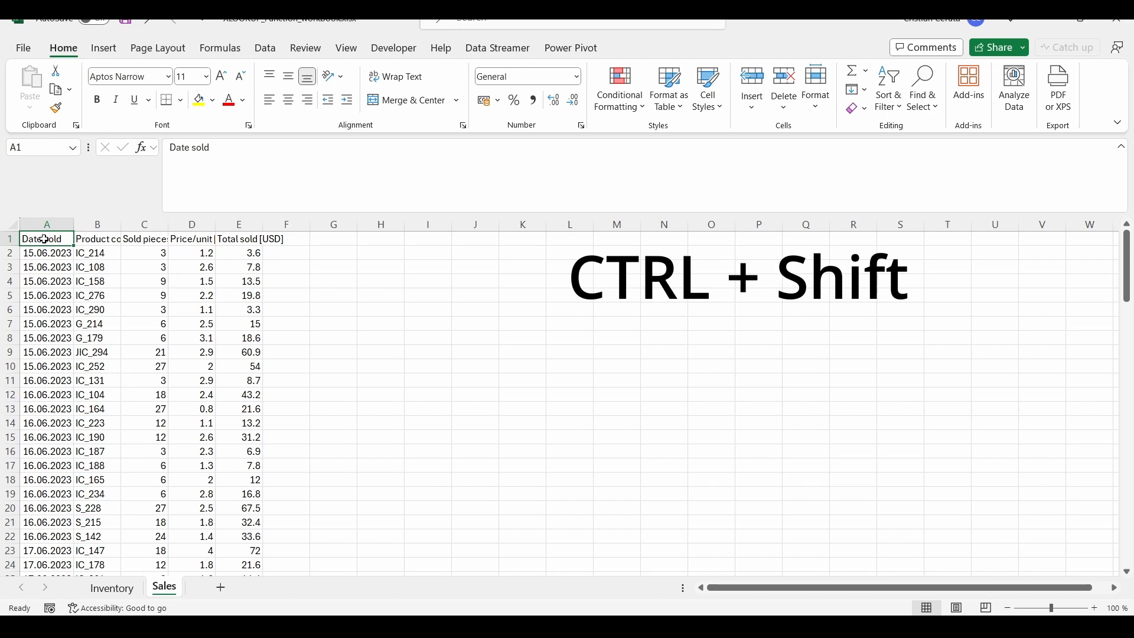
key("ctrl+shift+Right")
key("ctrl+shift+Down")
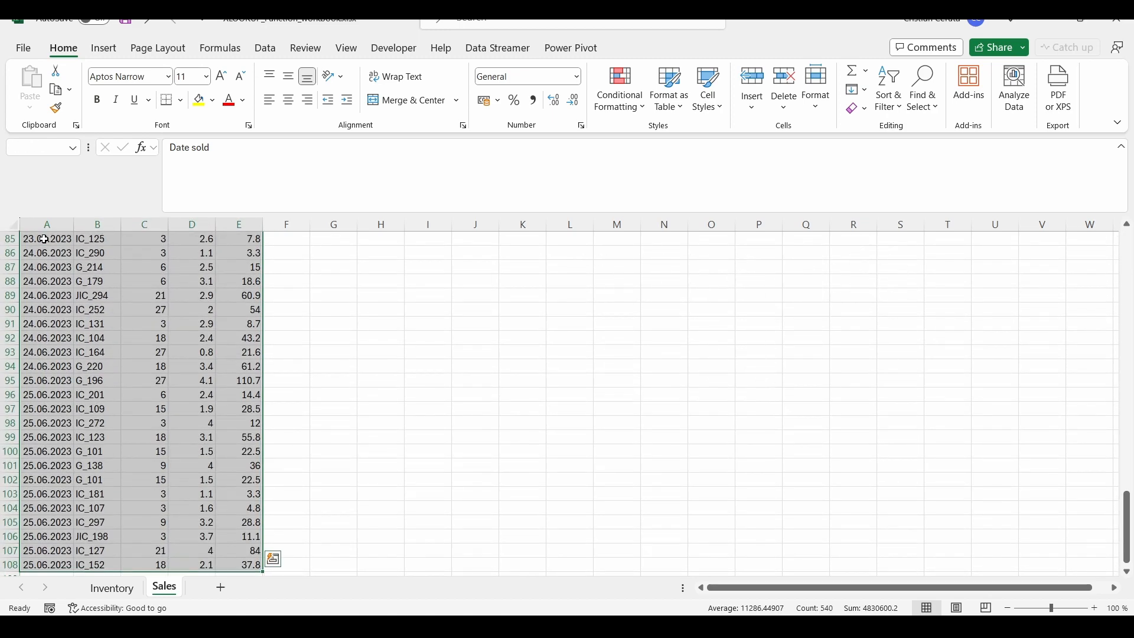
key("ctrl+t")
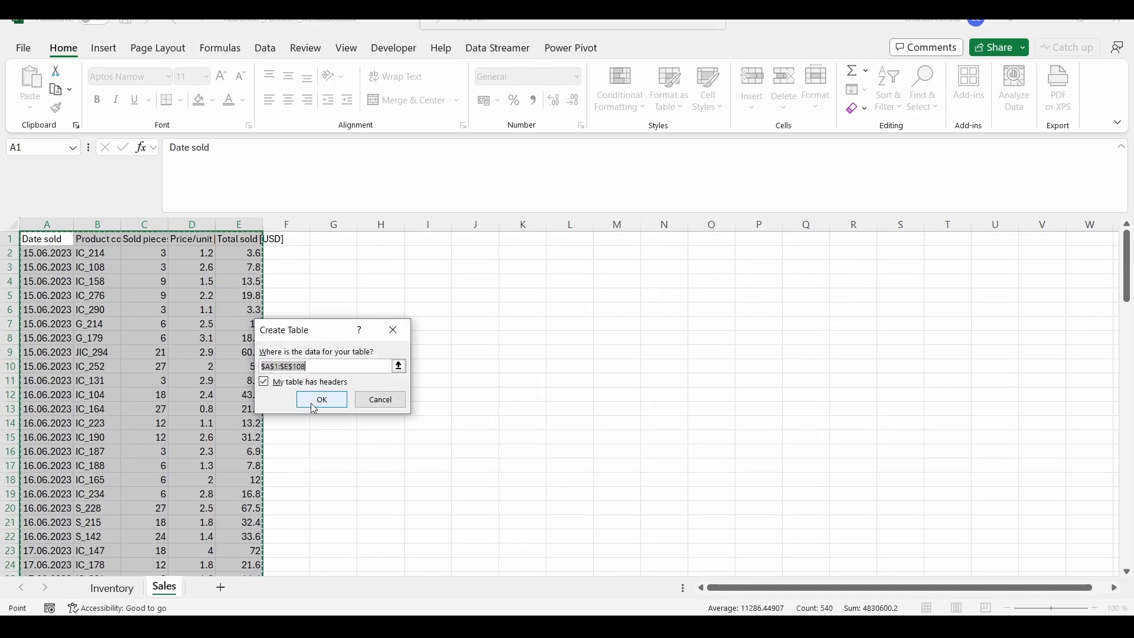
left_click(322, 399)
Name the new table on the Sales sheet Sales
left_click(49, 92)
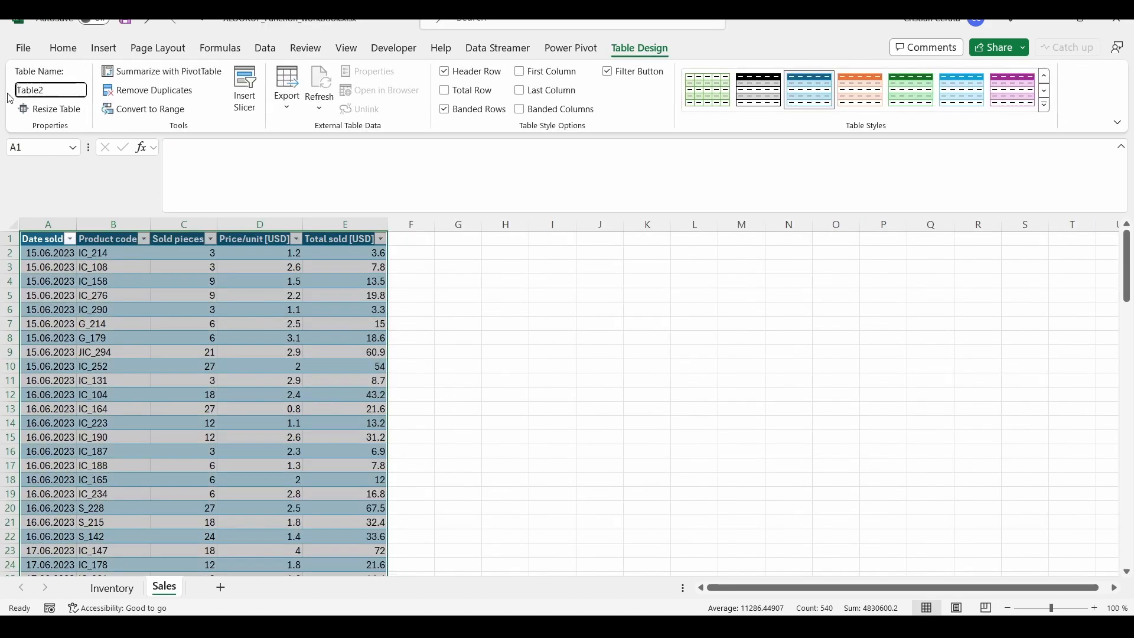
double_click(49, 93)
type("Sales")
key("Return")
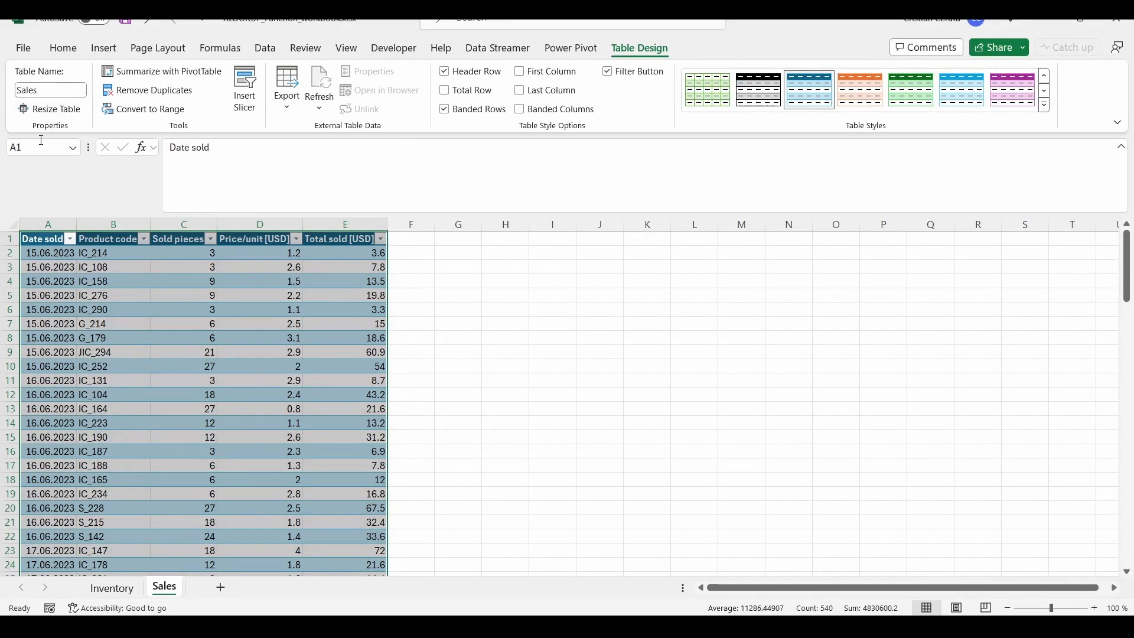
Insert an empty column before the Sold pieces column in the Sales table
left_click(165, 221)
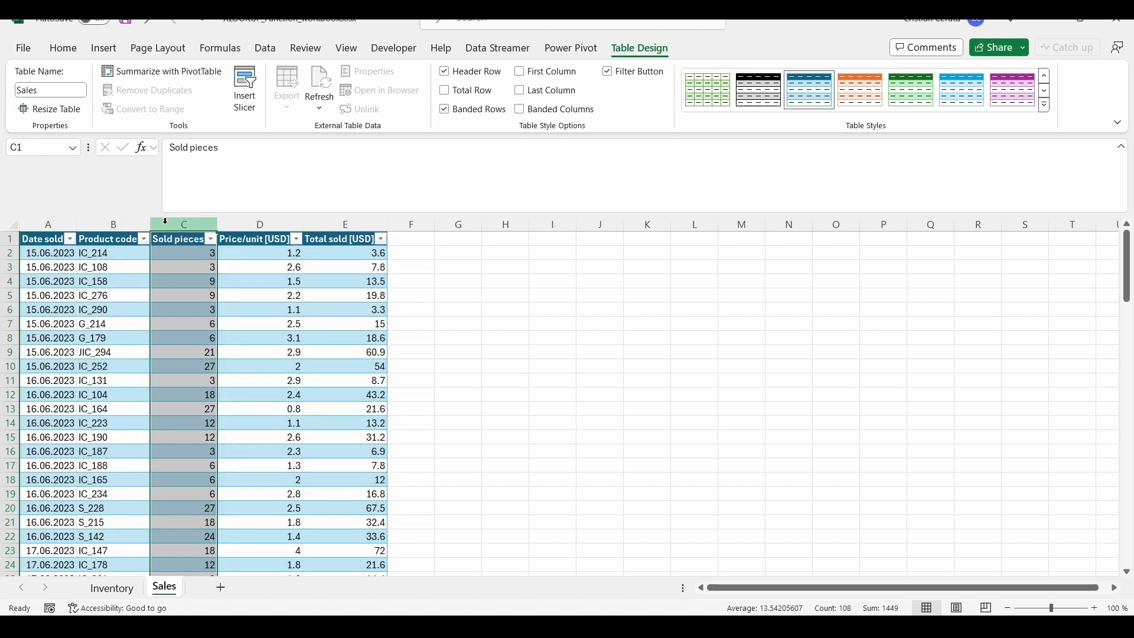
right_click(165, 222)
left_click(203, 370)
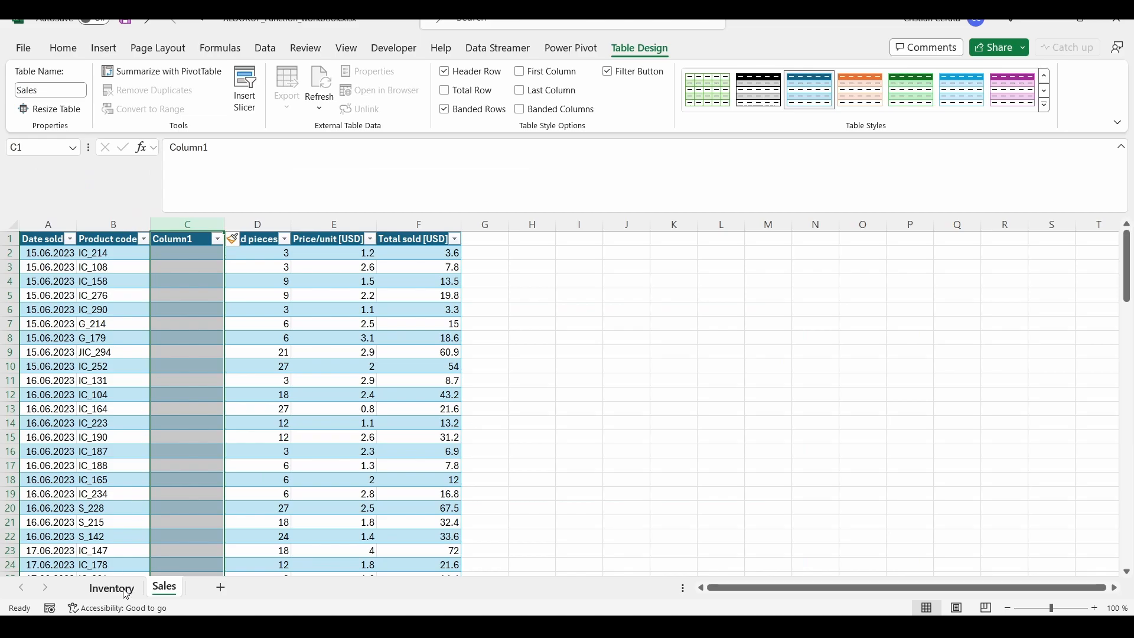
left_click(124, 588)
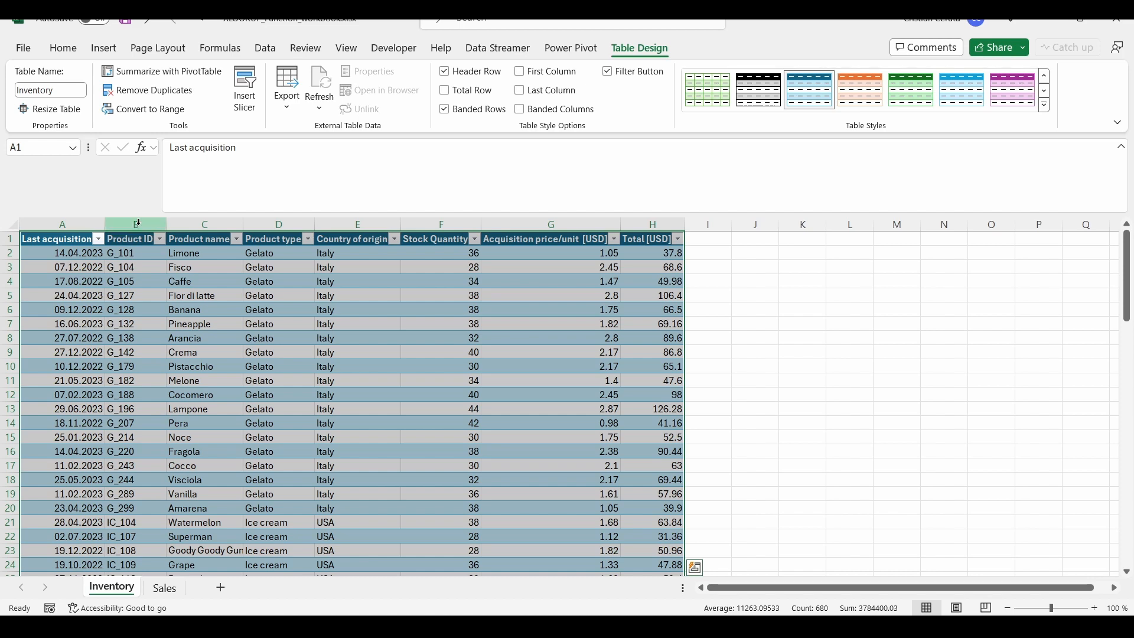
left_click(187, 223)
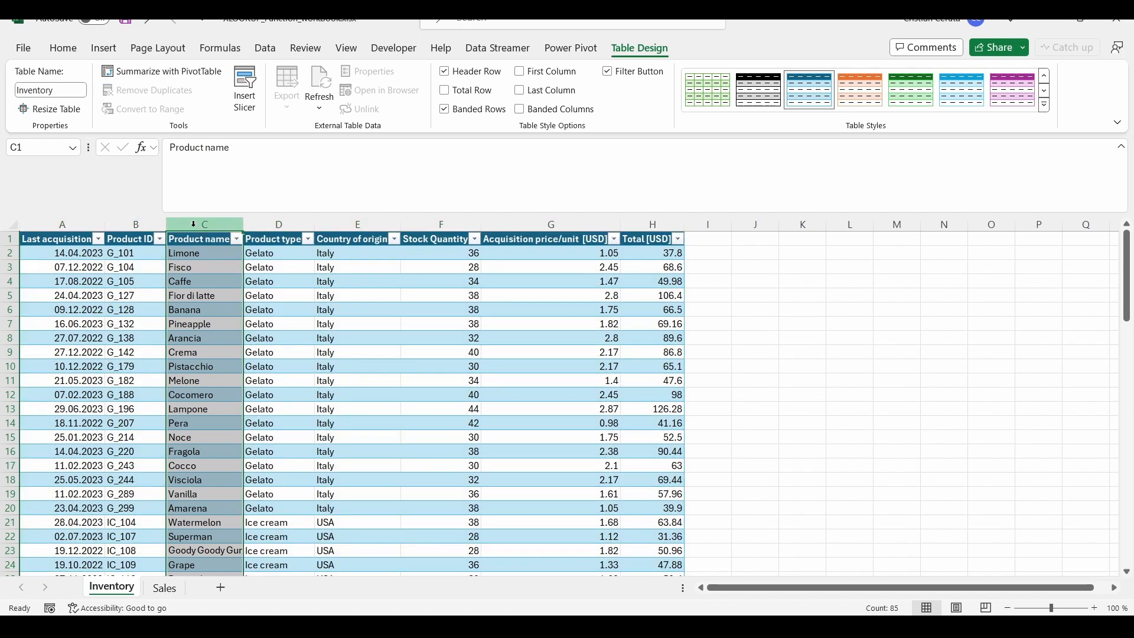
left_click(159, 592)
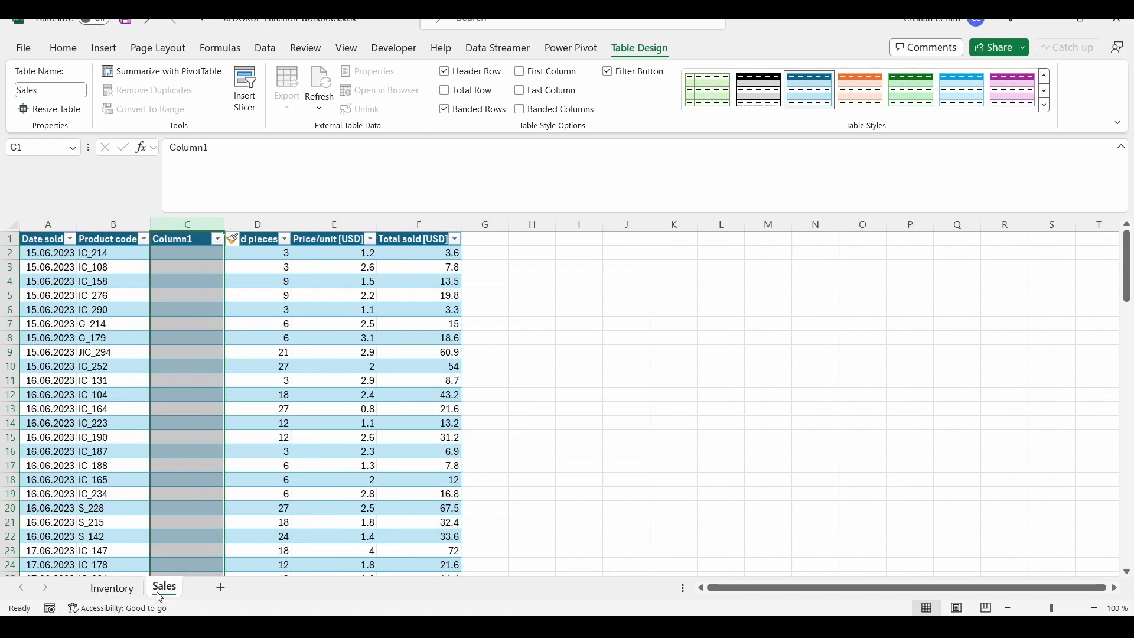
left_click(166, 255)
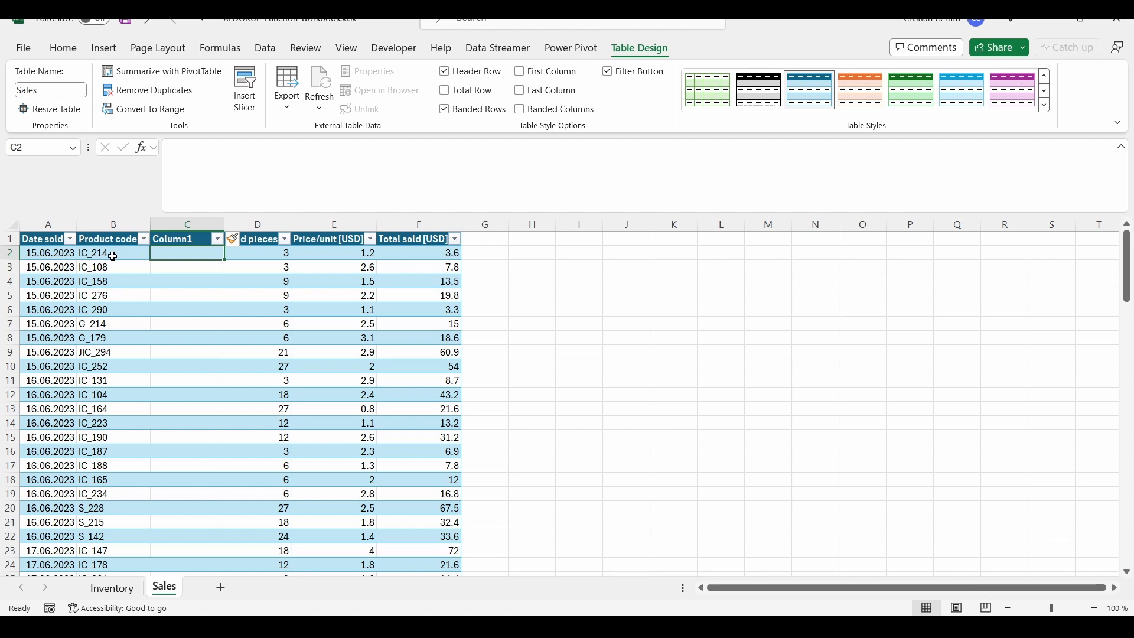
Rename the header of the empty column C in the Sales table to Product Name
double_click(192, 241)
left_click_drag(193, 240, 144, 244)
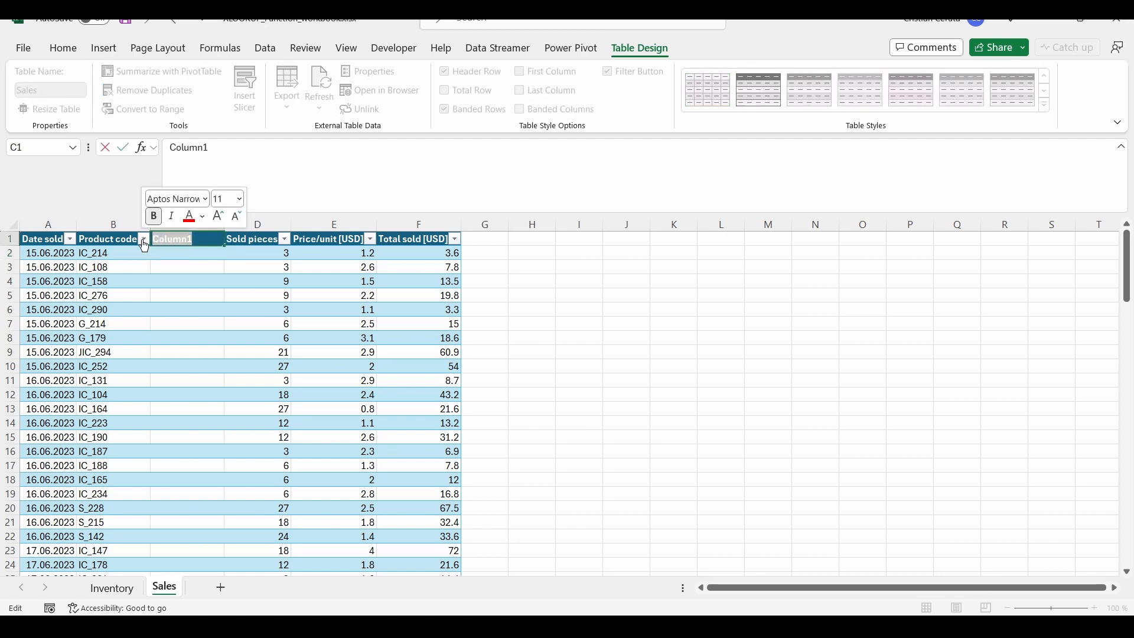
type("Product nAM")
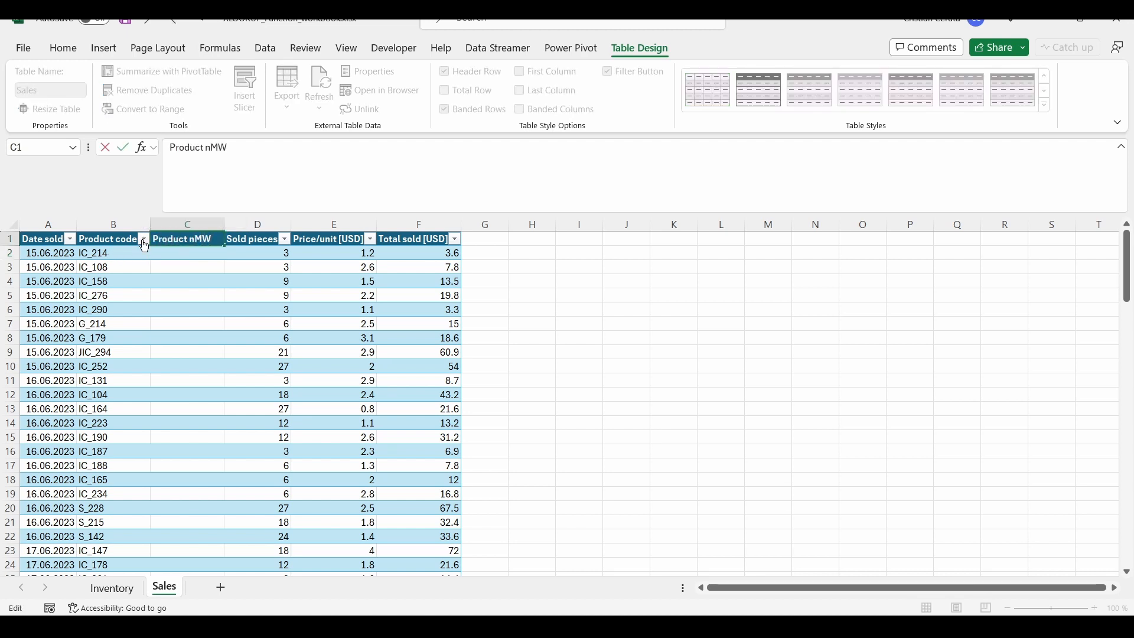
key("BackSpace")
key("BackSpace")
key("BackSpace")
type("Name")
key("Return")
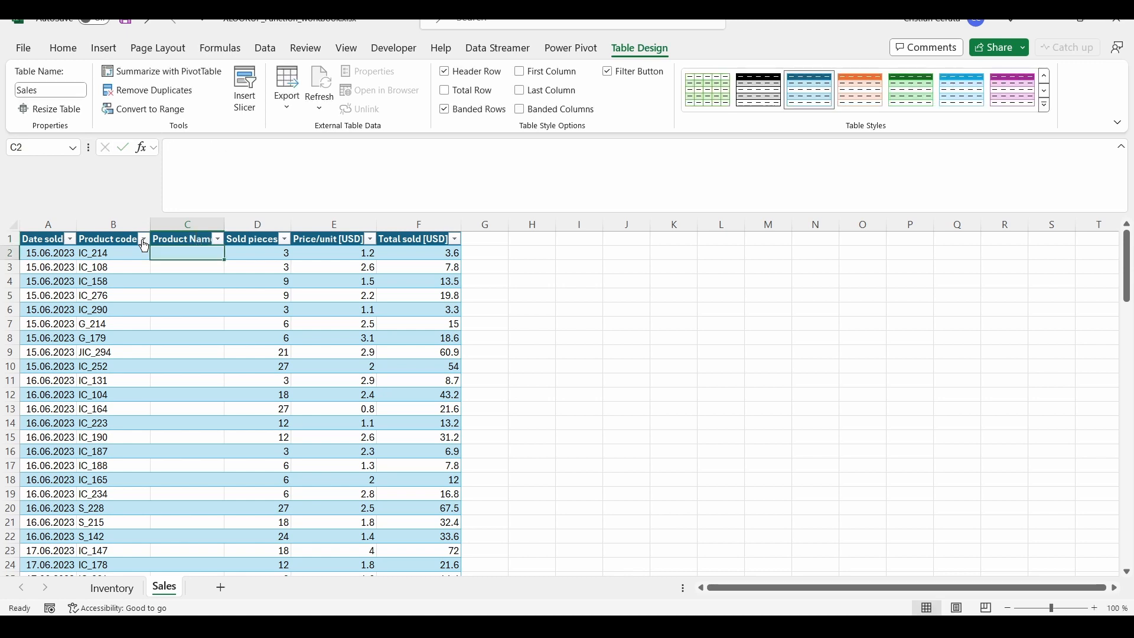
Start an XLOOKUP formula in cell C2 of the Sales table with [@[Product code]] as the lookup value
type("=XLO")
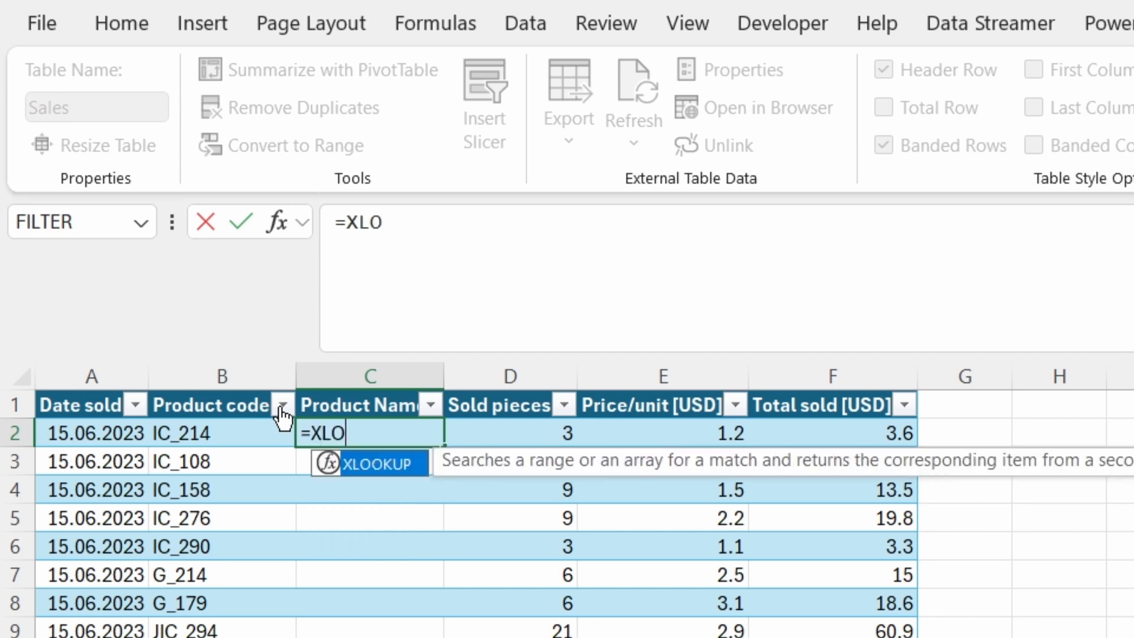
type("OKUP(")
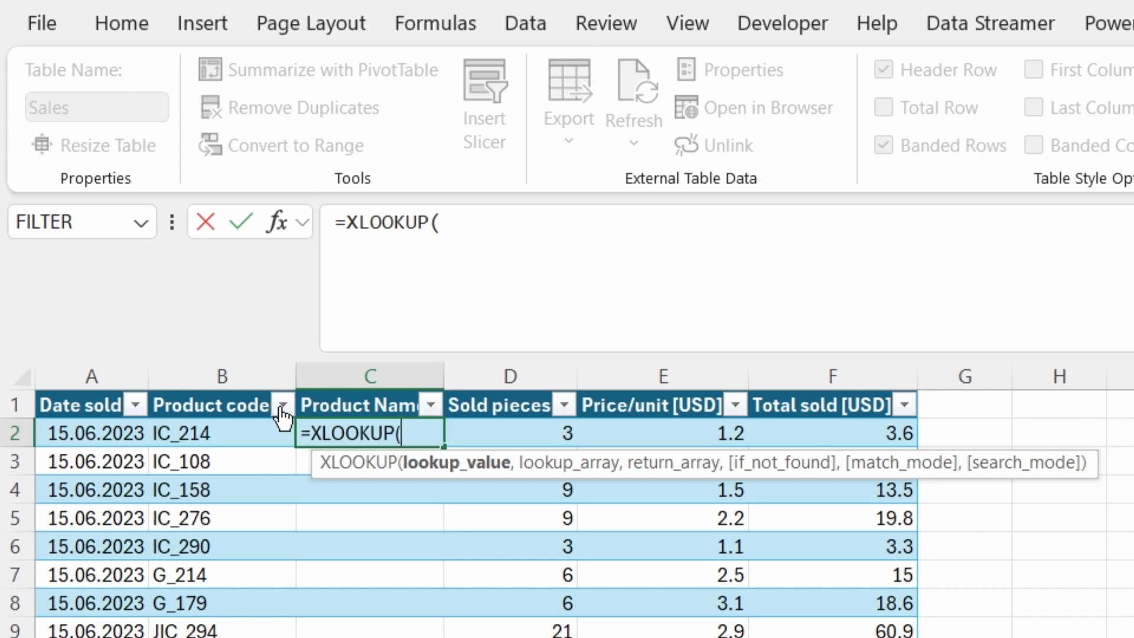
left_click(233, 437)
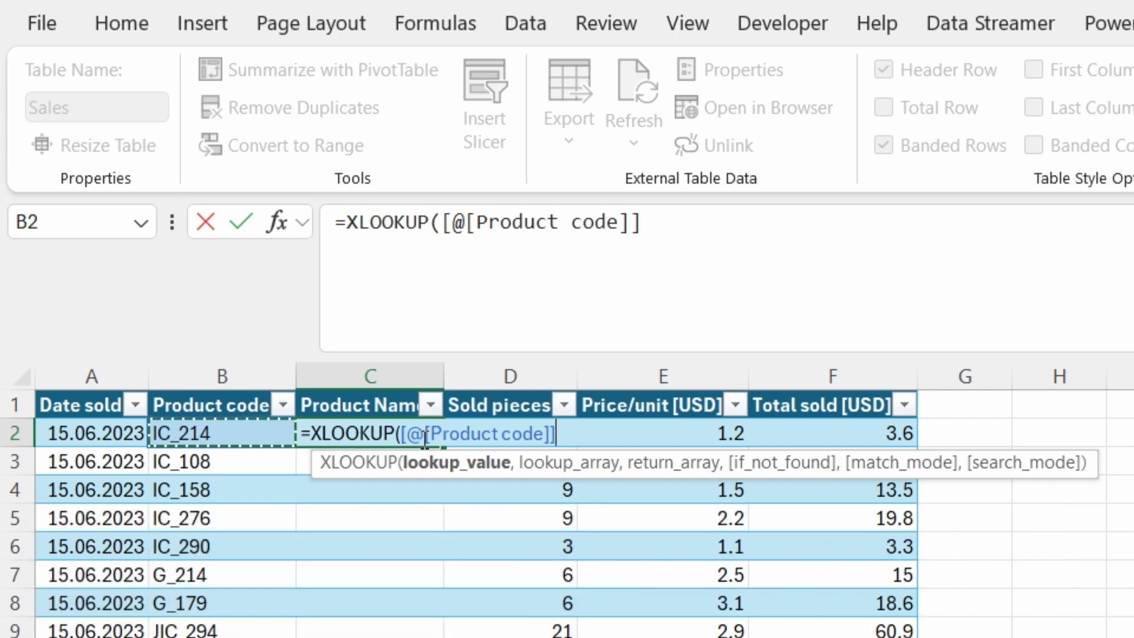
type(",")
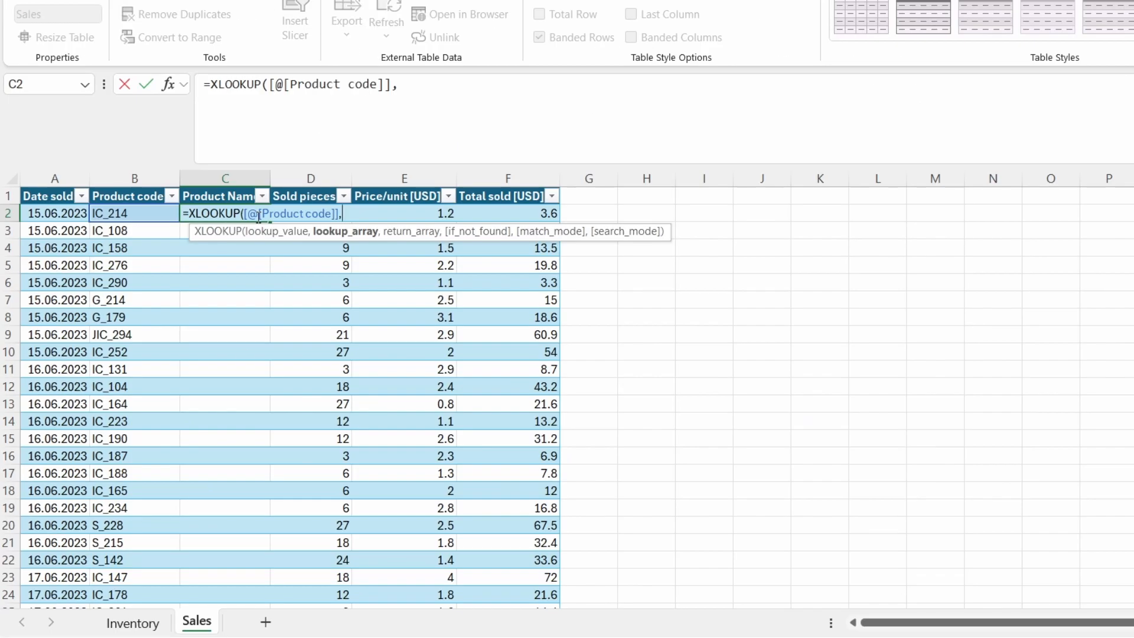
left_click(149, 622)
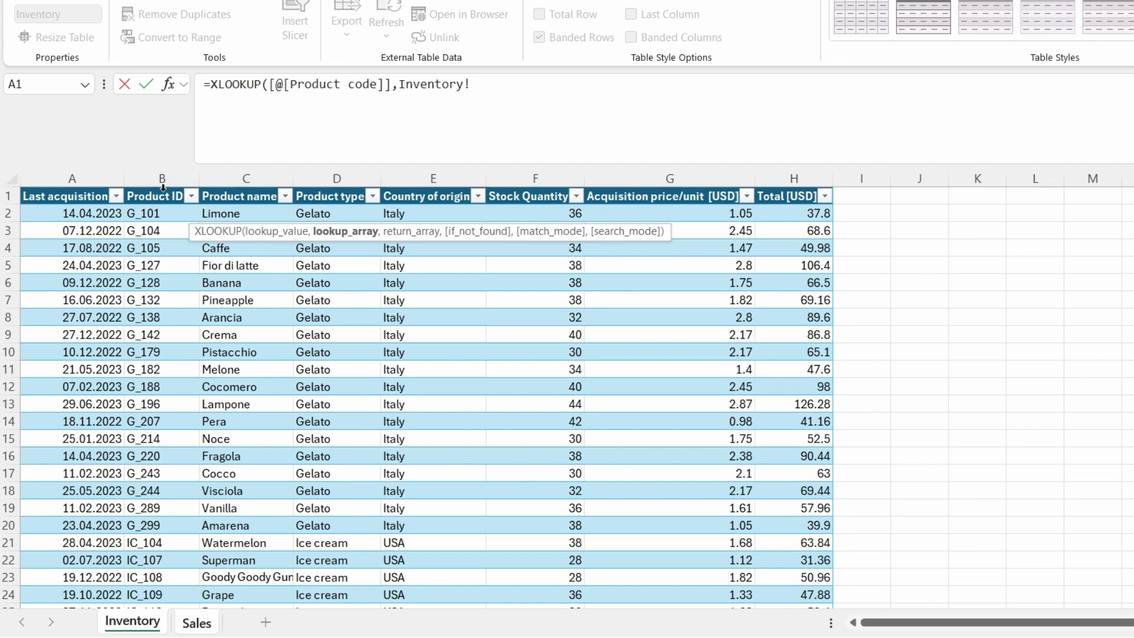
left_click(197, 622)
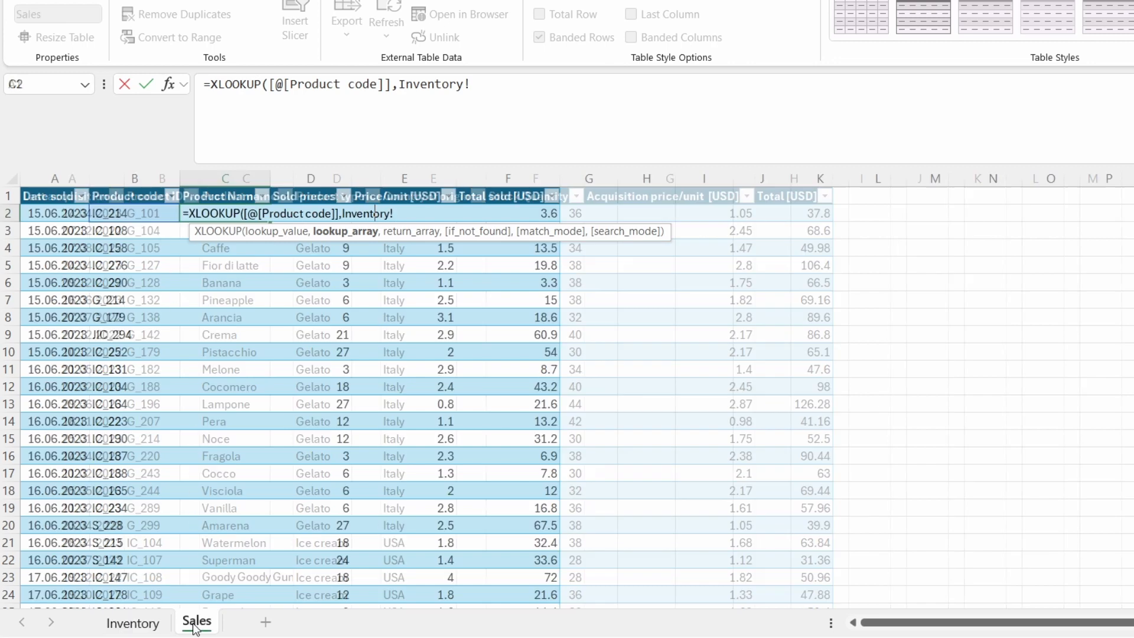
left_click(465, 91)
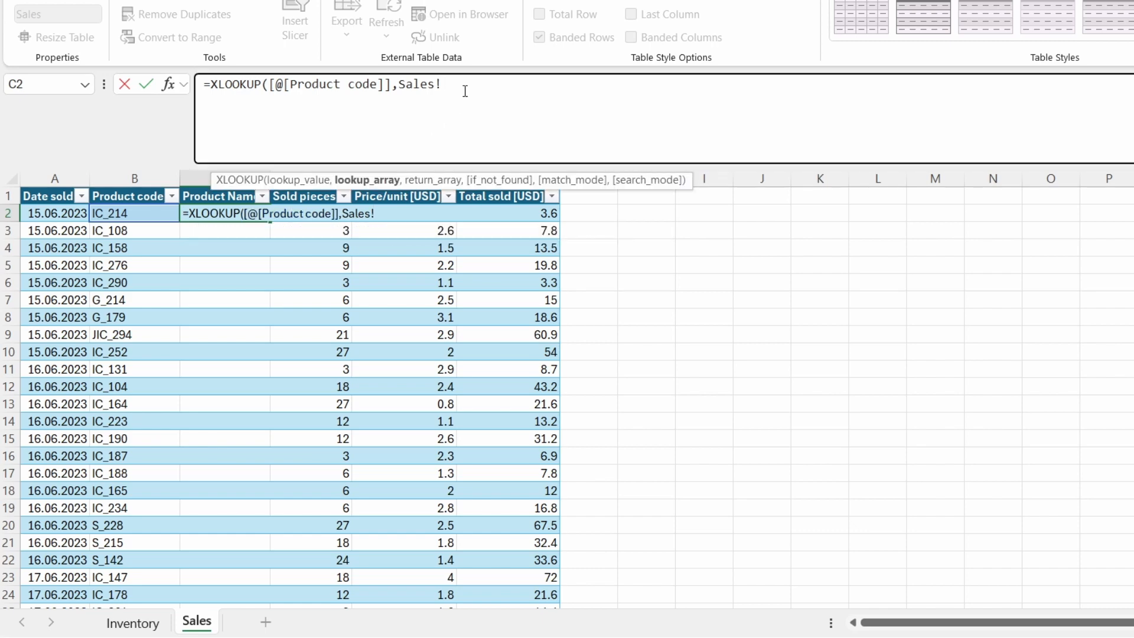
key("BackSpace")
key("BackSpace")
key("BackSpace")
key("BackSpace")
key("BackSpace")
type("al")
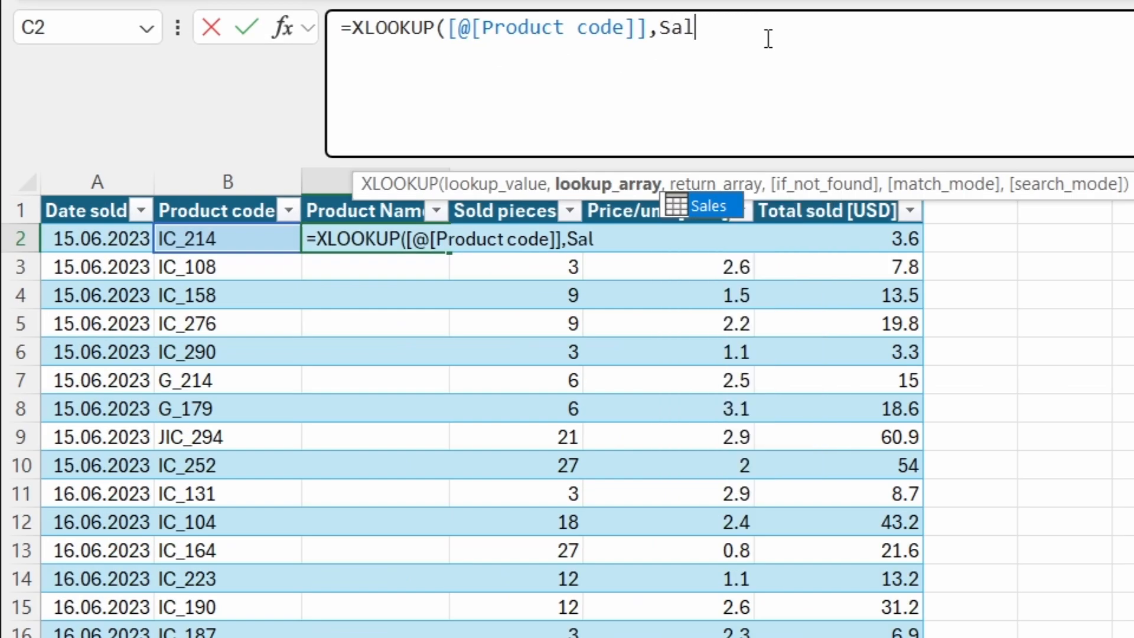
type("e")
key("BackSpace")
key("BackSpace")
key("BackSpace")
key("BackSpace")
Set the lookup array of the XLOOKUP formula in C2 to Inventory[Product ID]
type("I")
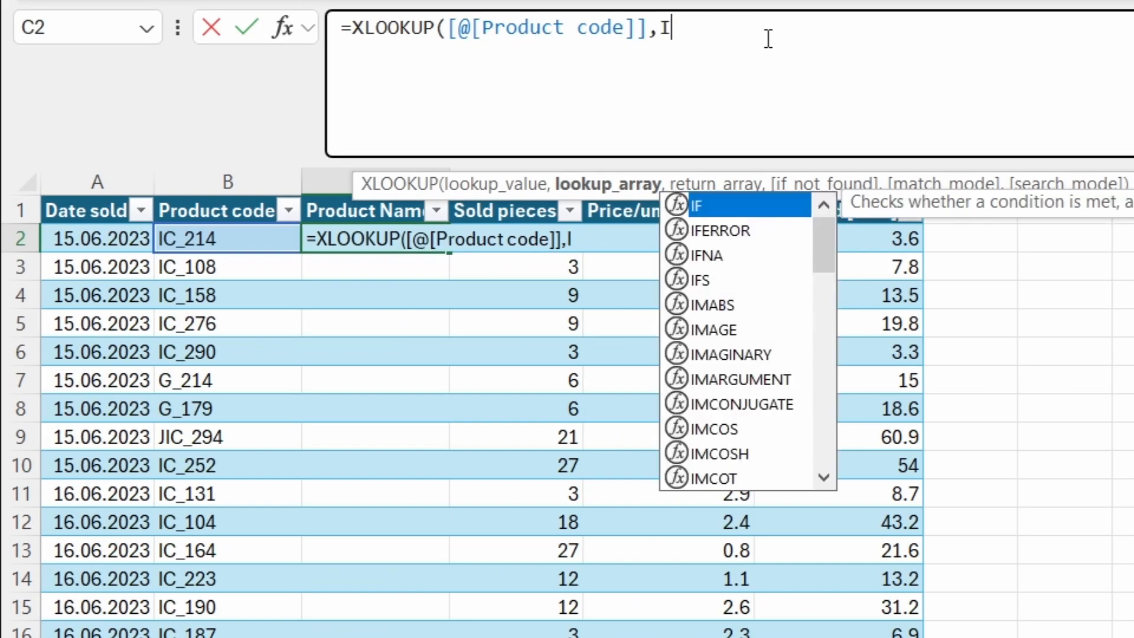
type("nve")
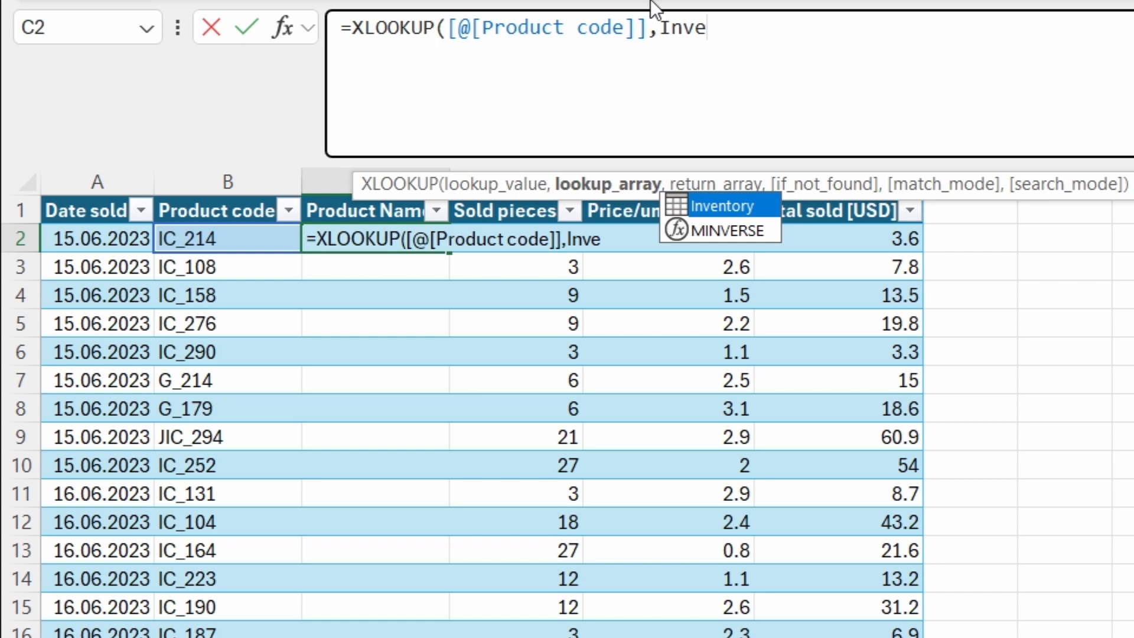
left_click(703, 206)
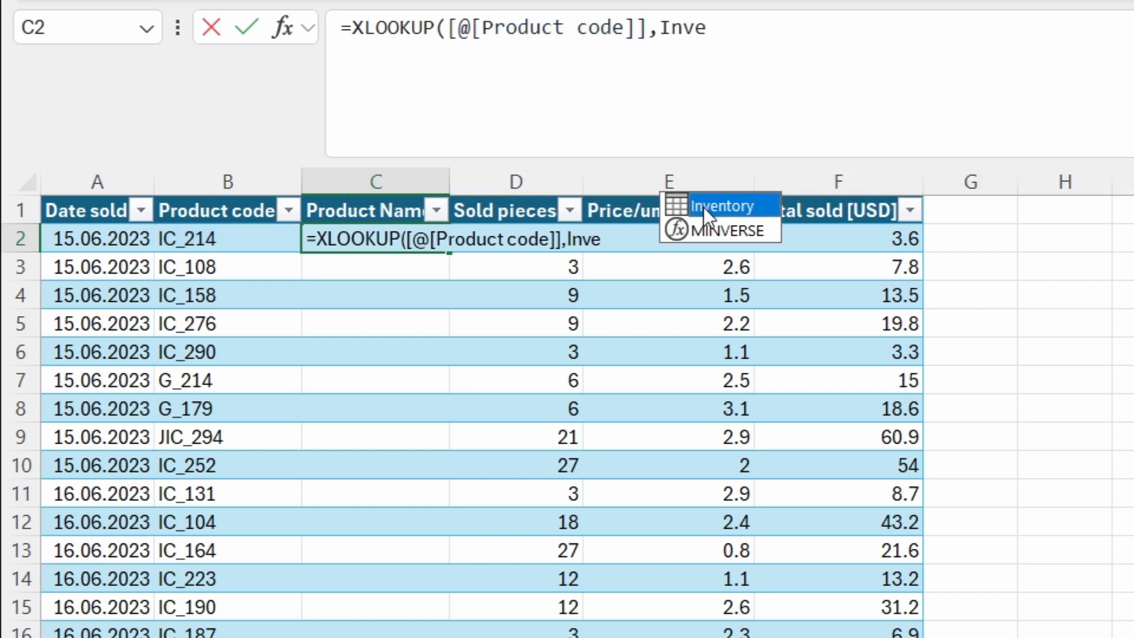
double_click(704, 207)
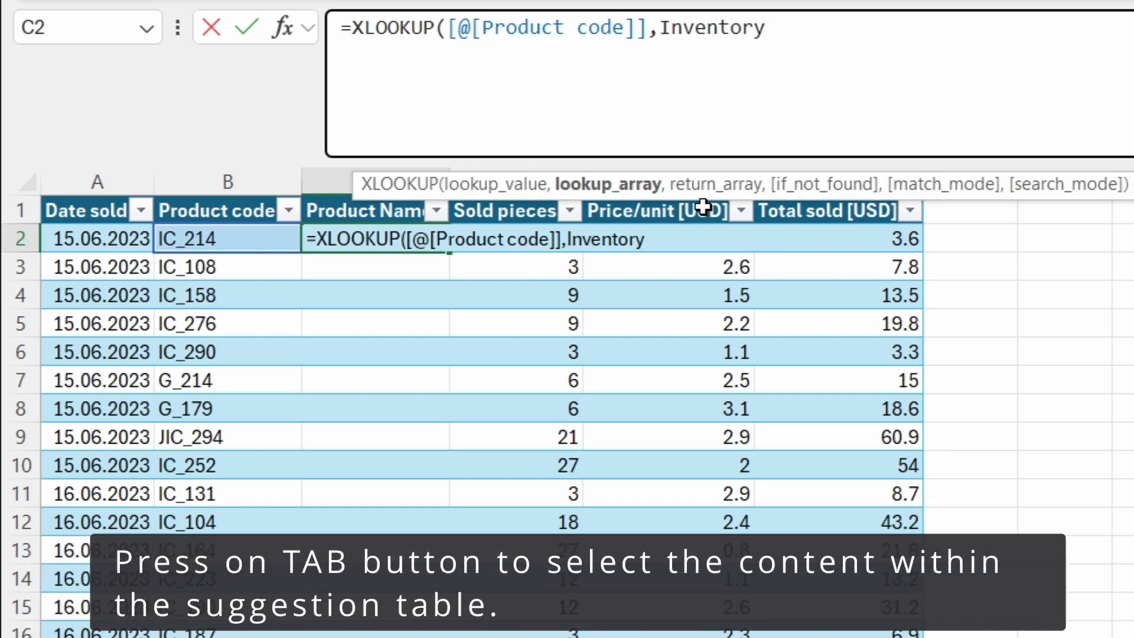
type("[")
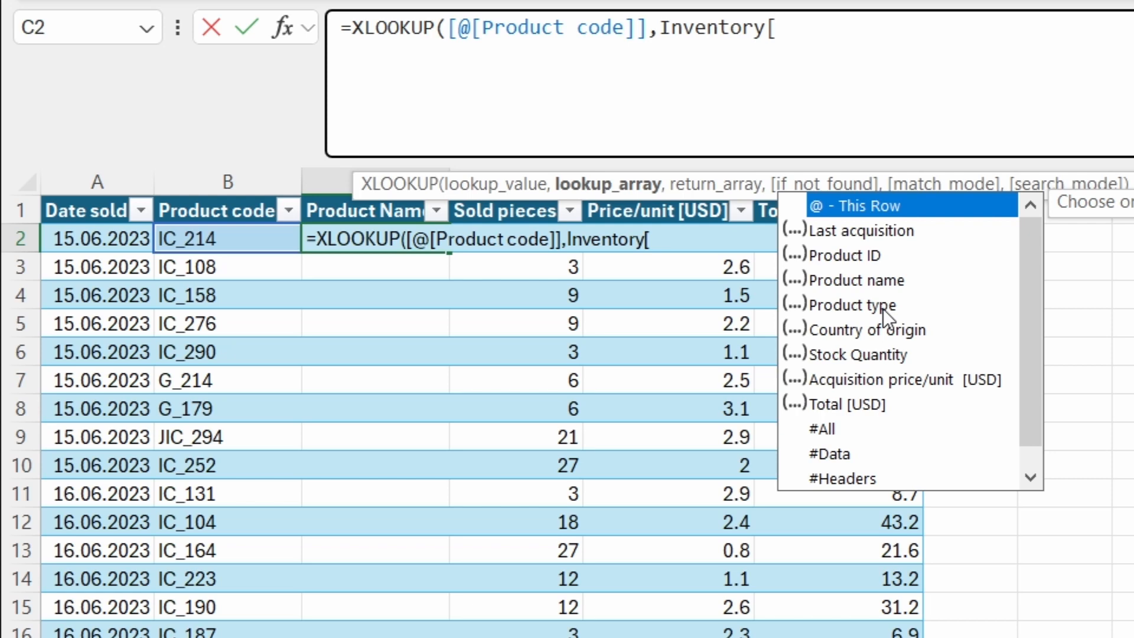
key("Down")
key("Down")
key("Down")
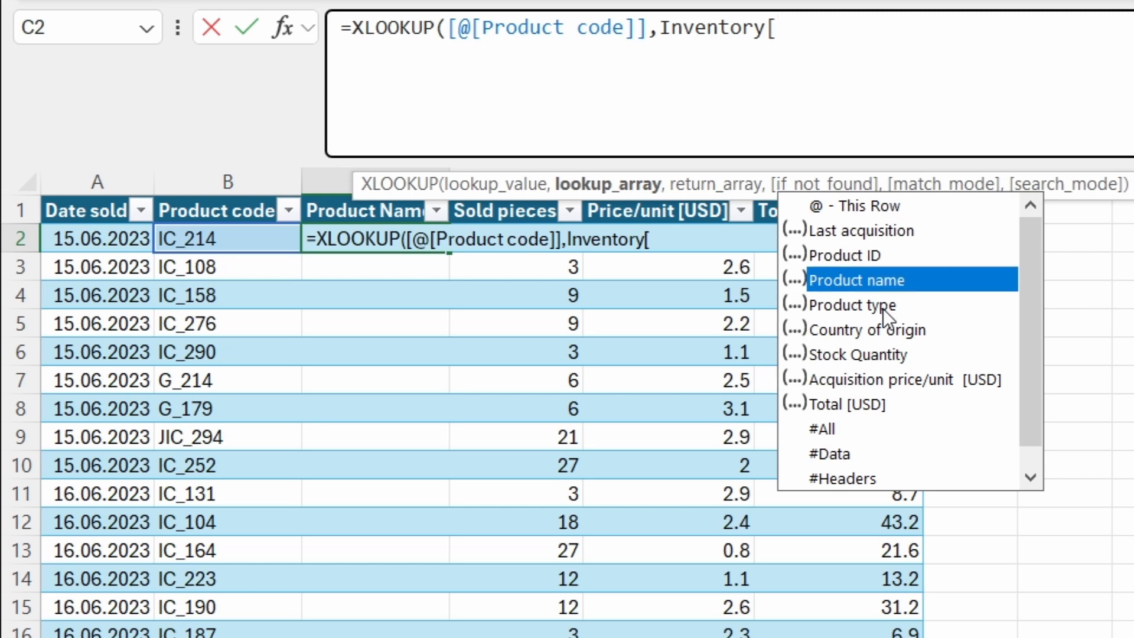
key("Up")
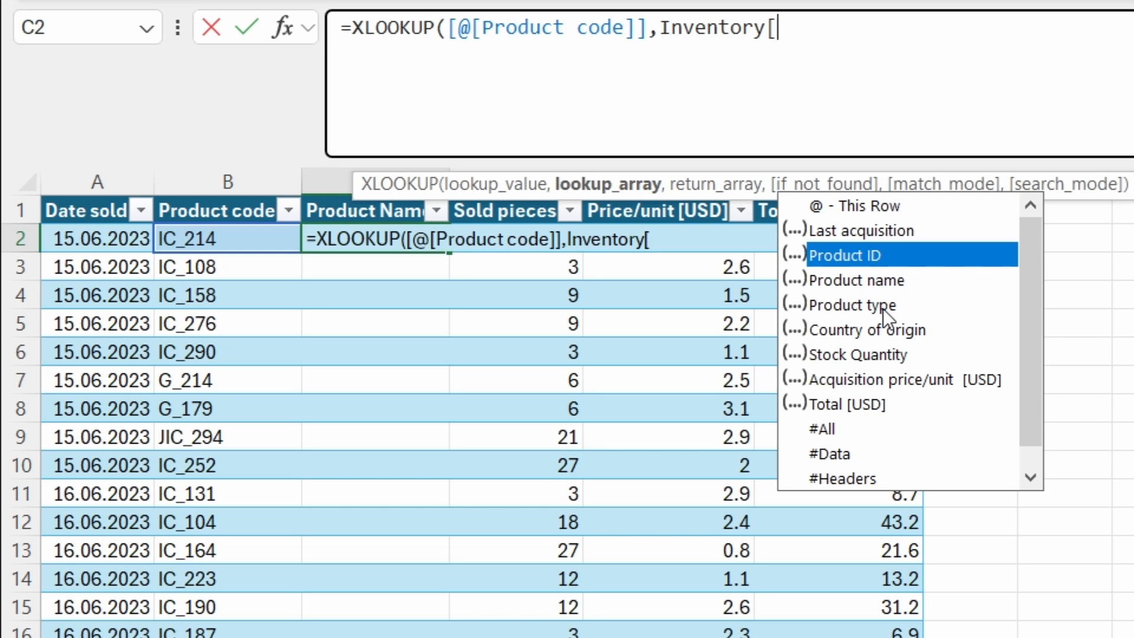
key("Tab")
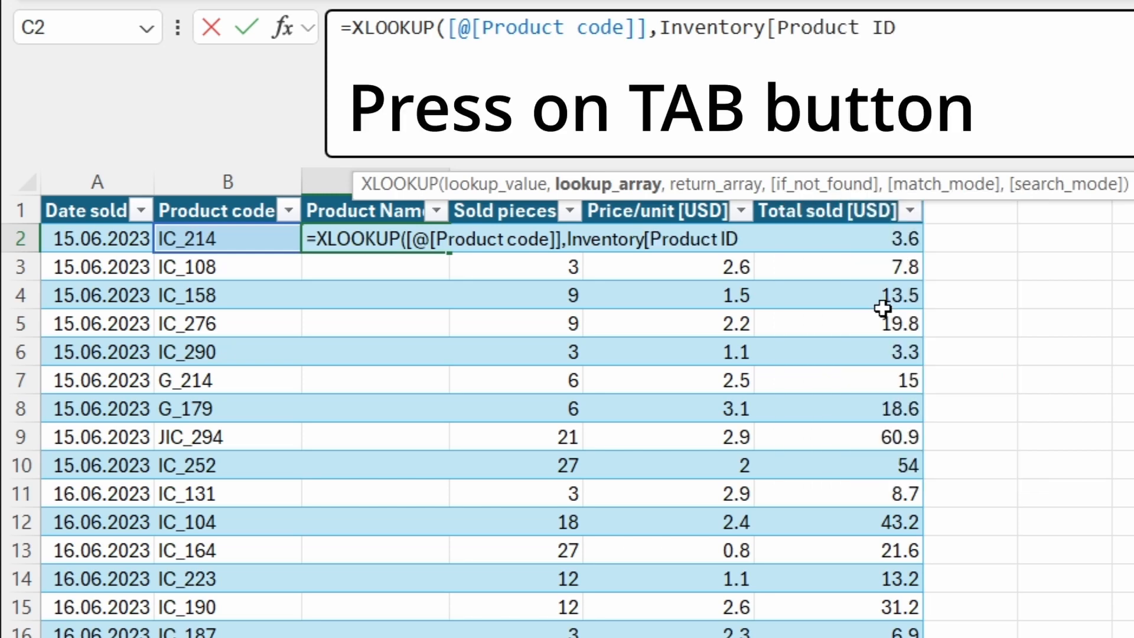
type("]")
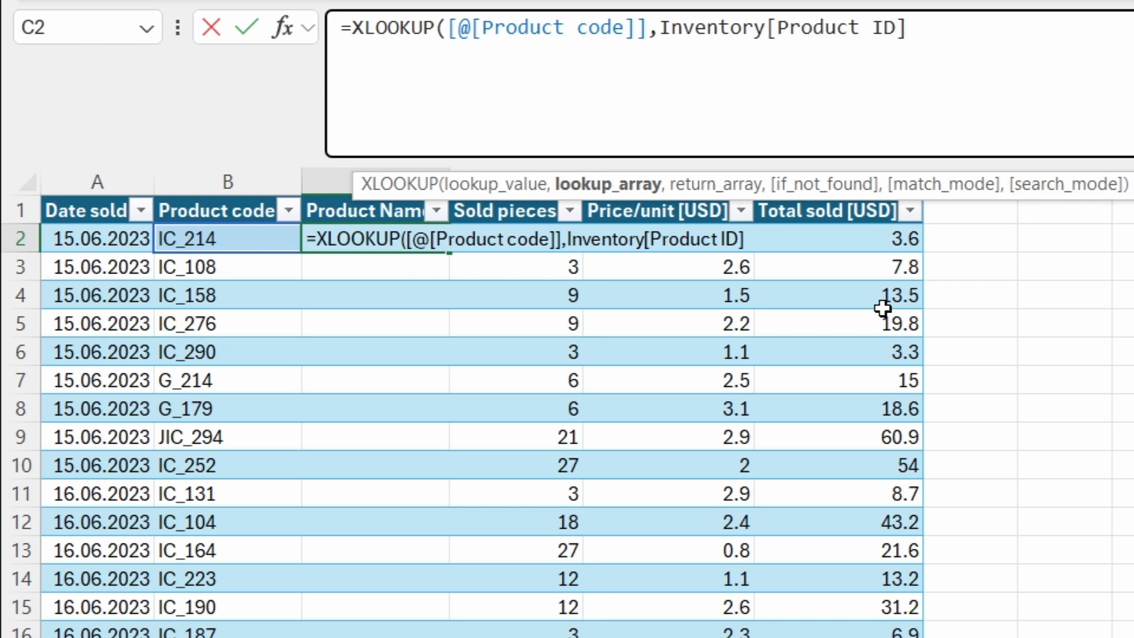
type(",")
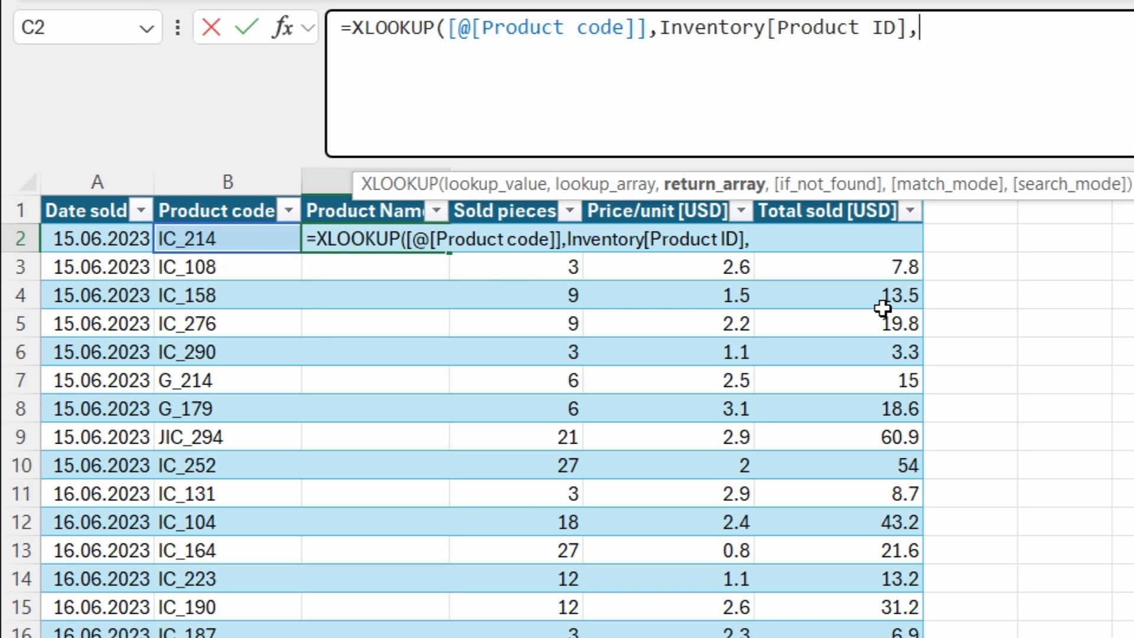
Set the return array to Inventory[Product name] and complete the XLOOKUP formula for the Product Name column
type("Inv")
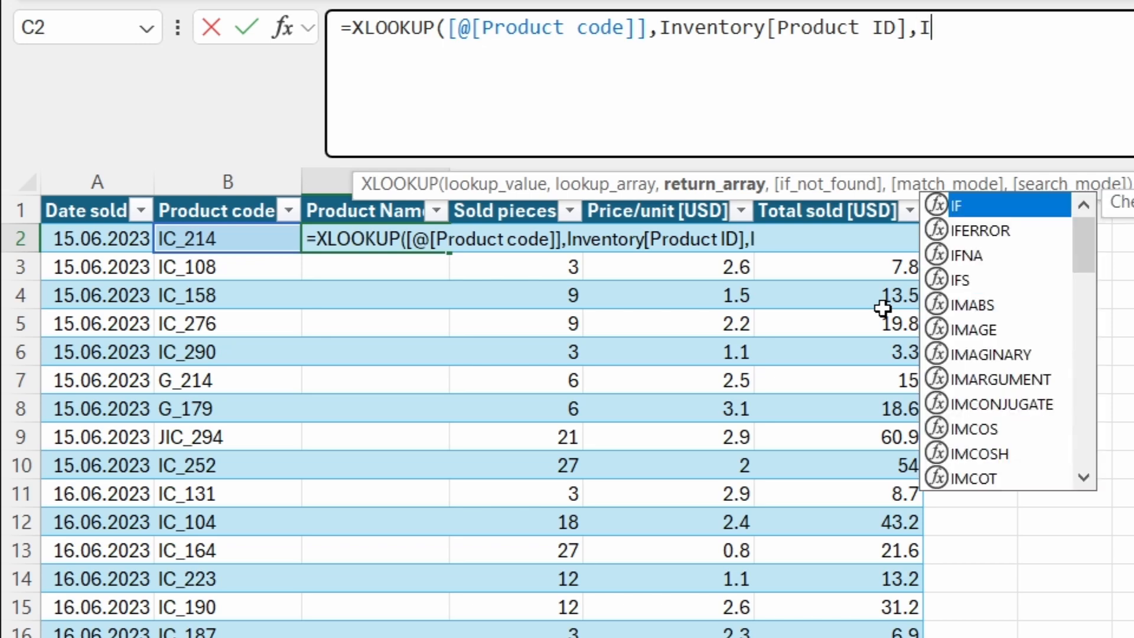
type("e")
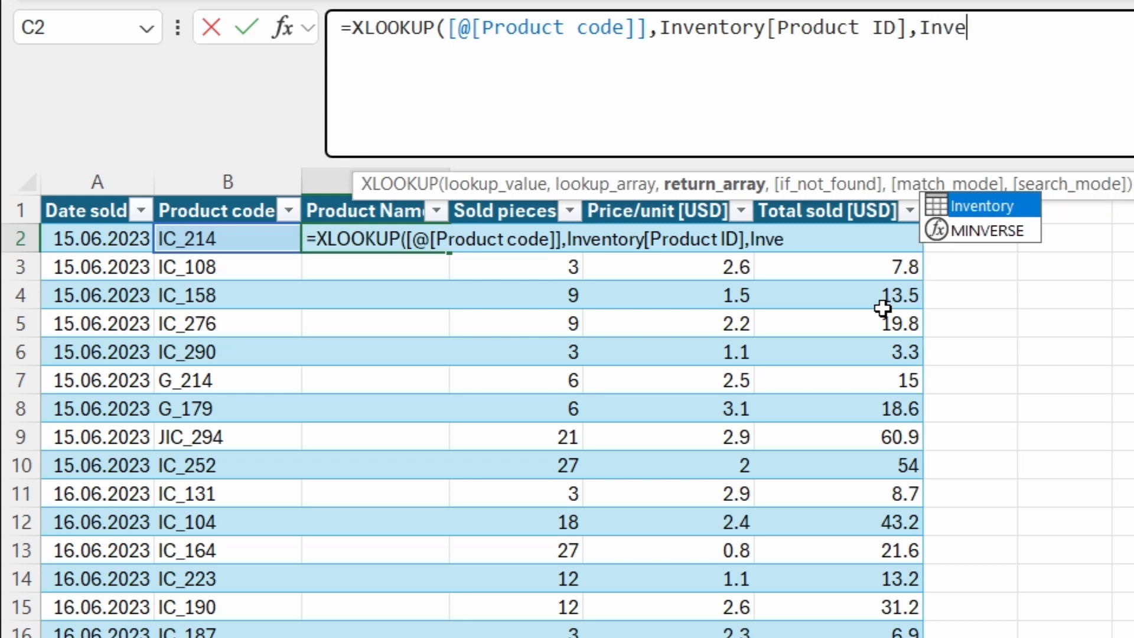
key("Tab")
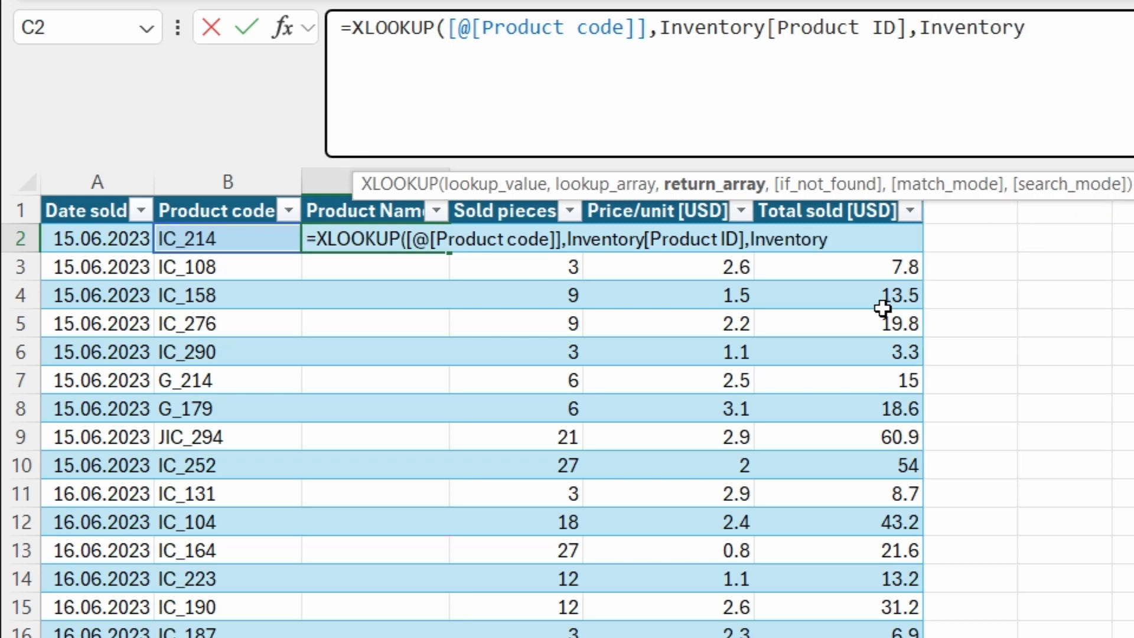
type("[")
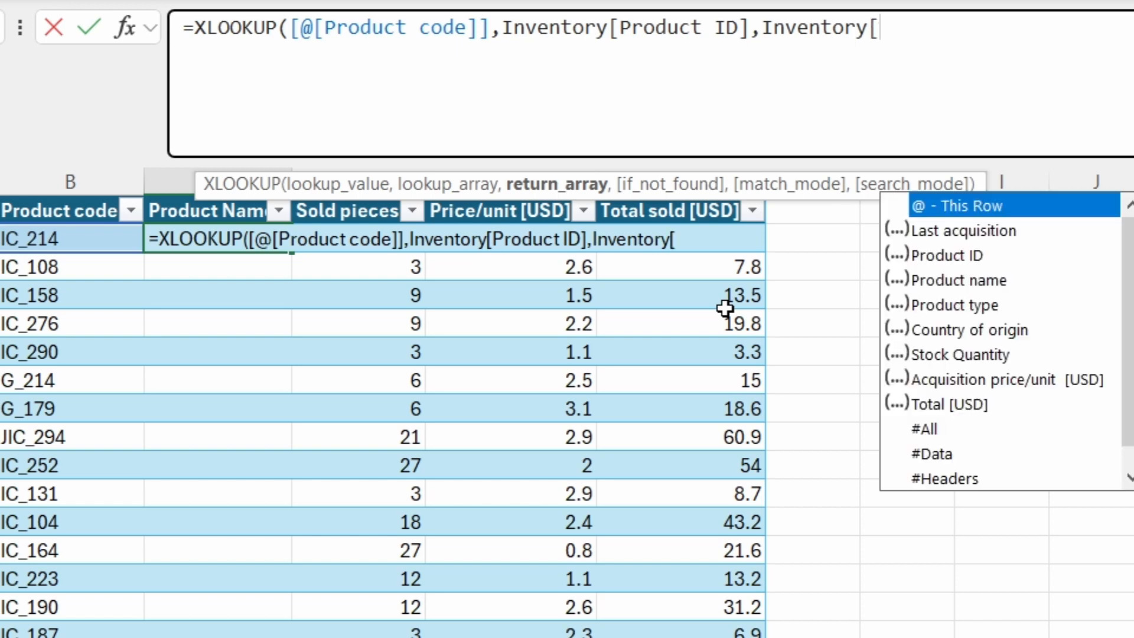
key("Down")
key("Down")
key("Down")
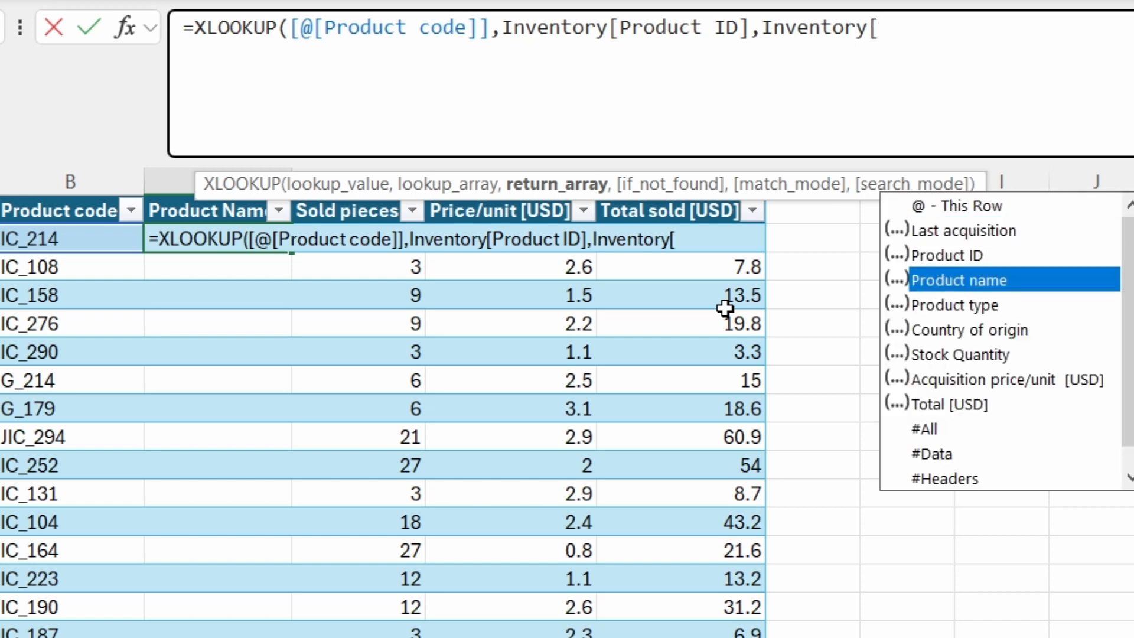
key("Tab")
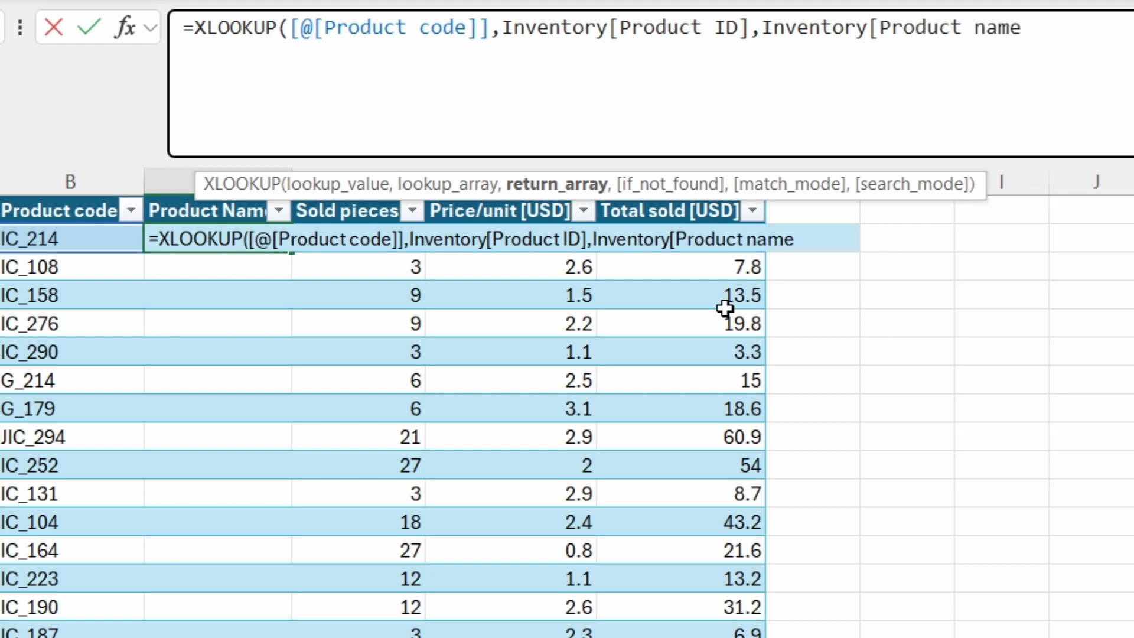
type("])")
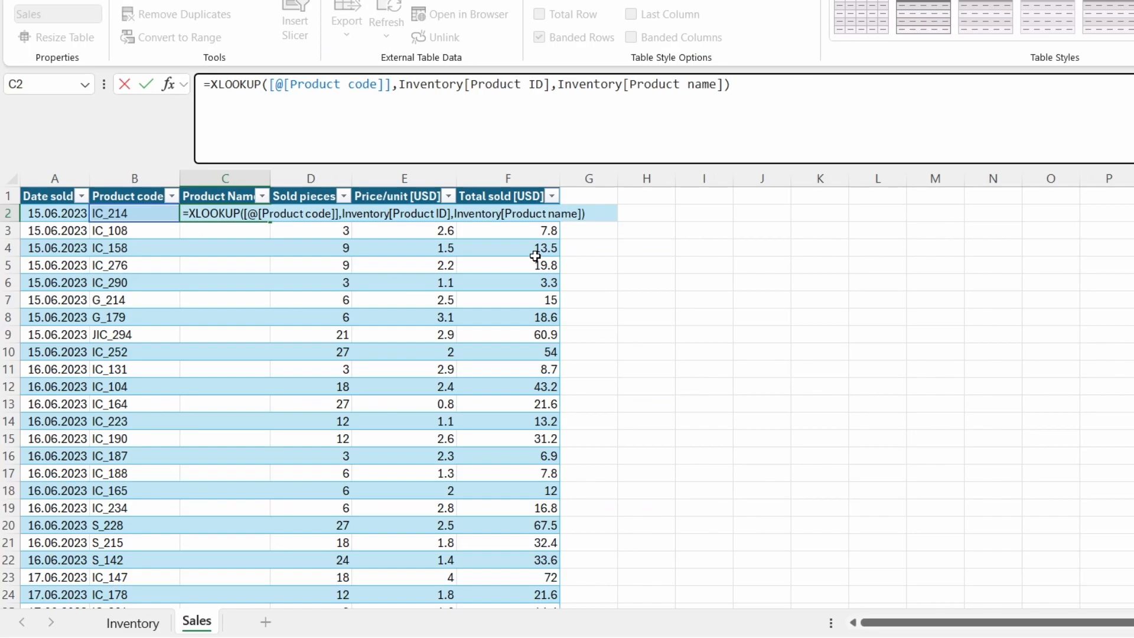
key("Return")
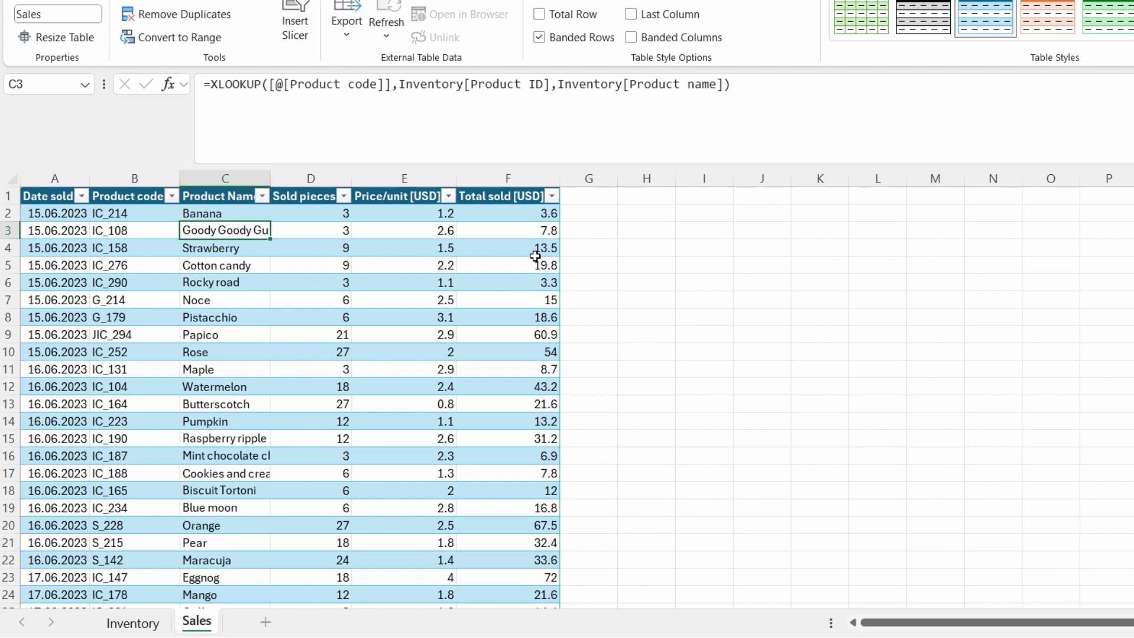
Add a column headed Acquisition price in G1 next to the Sales table and fit its width to the header
scroll(256, 385, "down", 20)
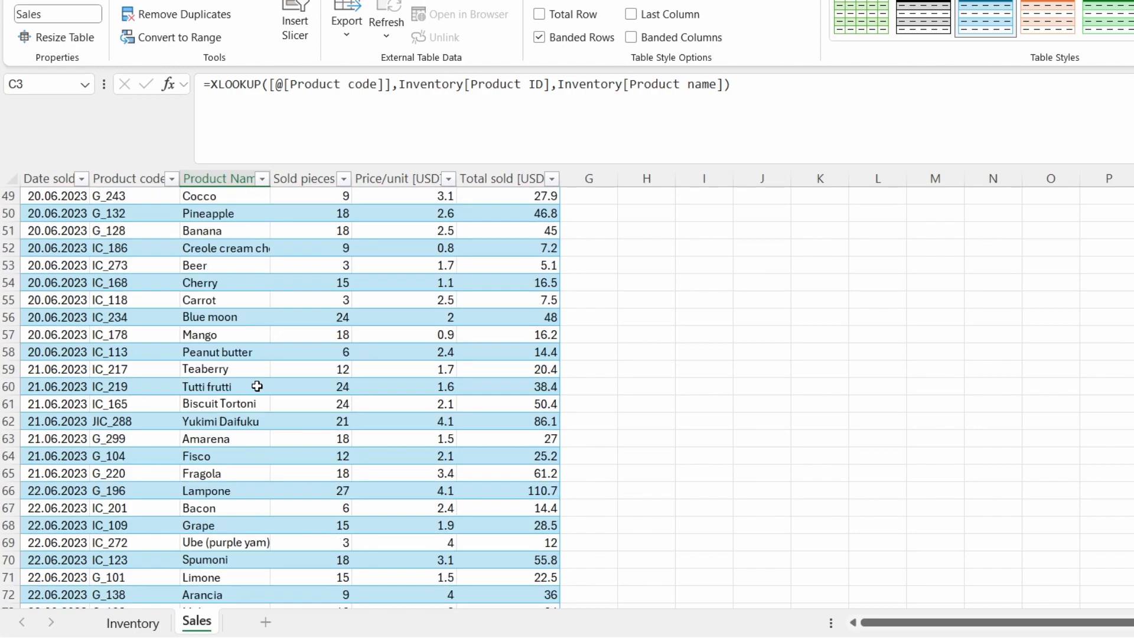
scroll(256, 386, "up", 20)
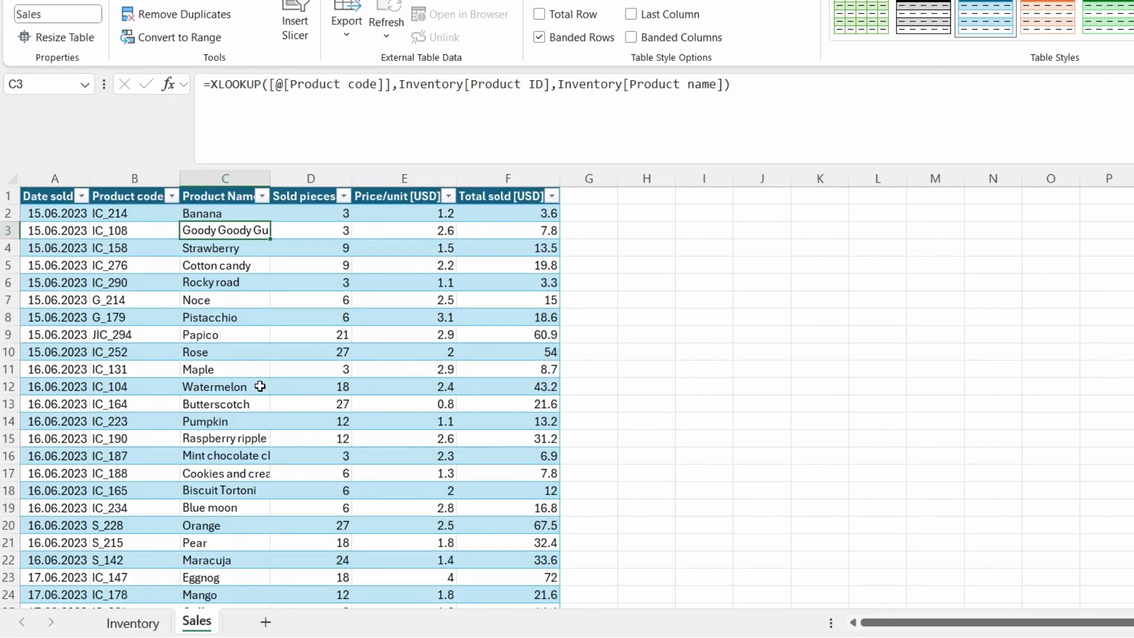
left_click(593, 195)
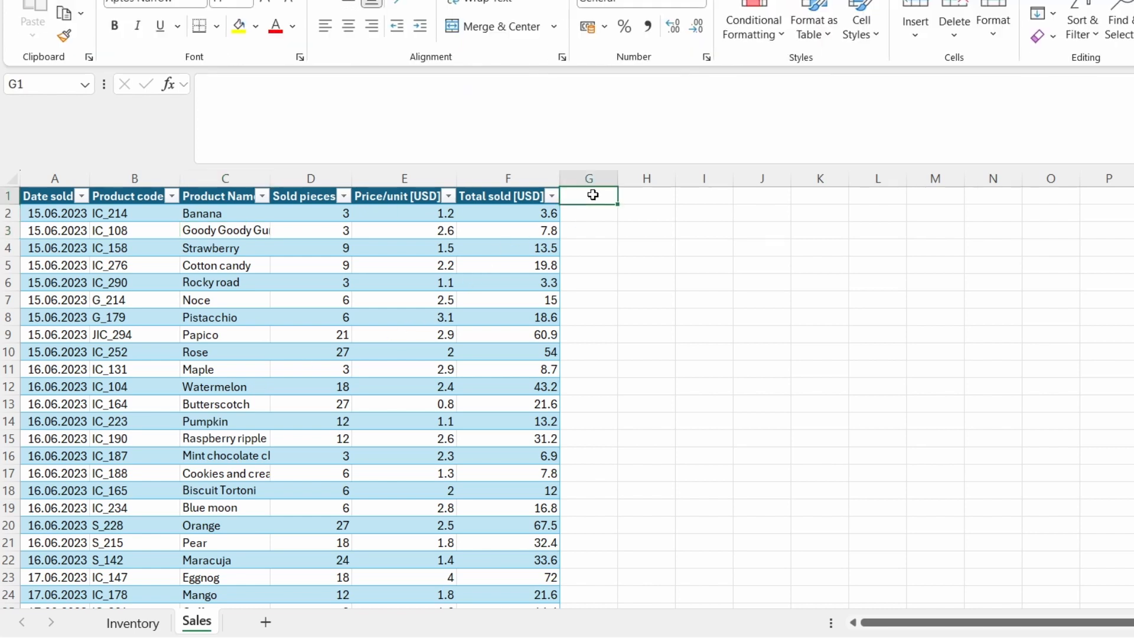
type("Acq")
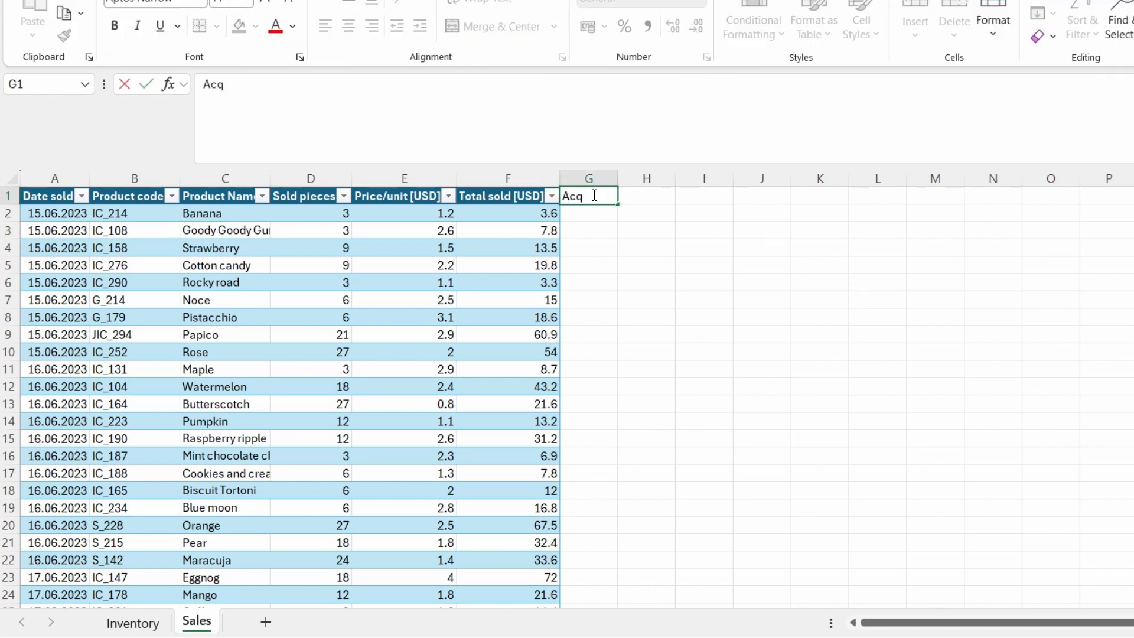
type("uisition price")
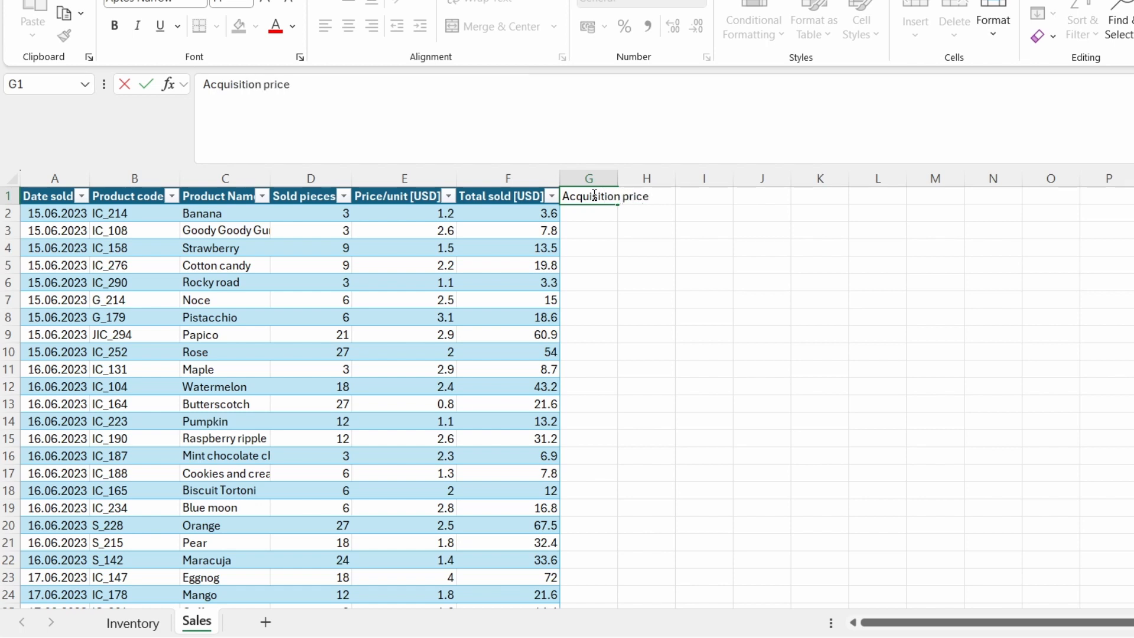
key("Return")
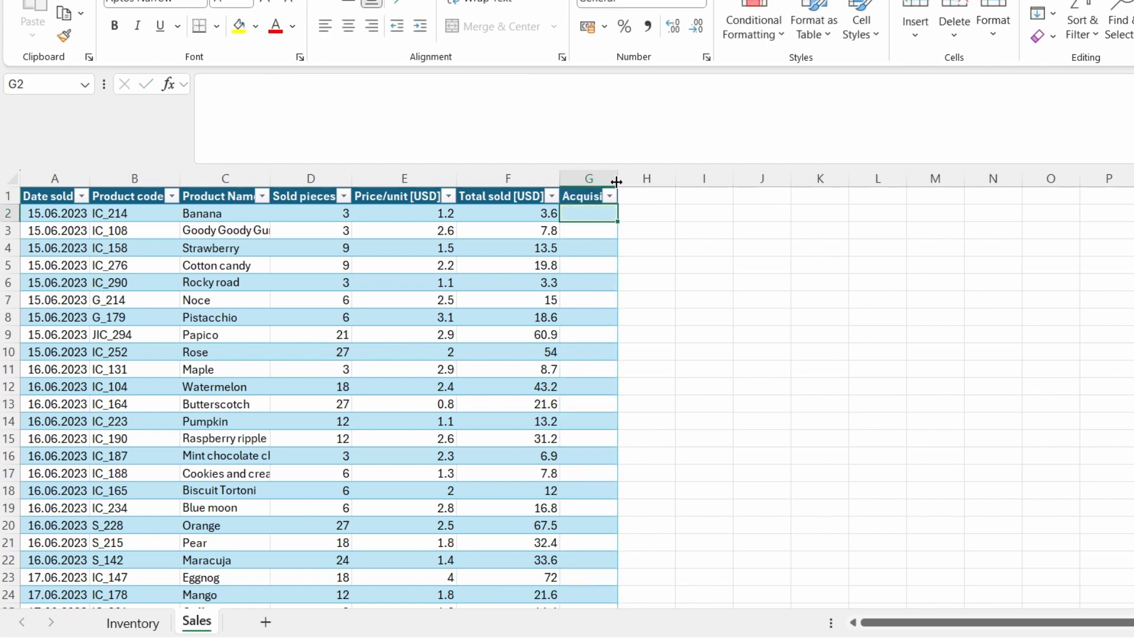
double_click(618, 177)
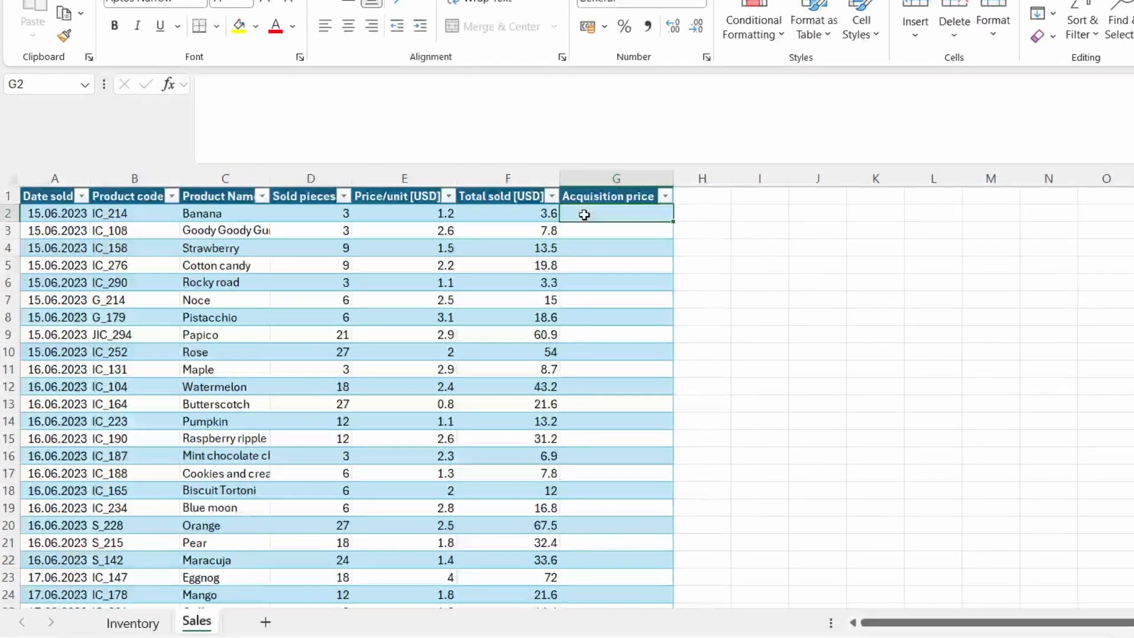
Start an XLOOKUP formula in cell G2 of the Acquisition price column with [@[Product code]] as the lookup value
type("=")
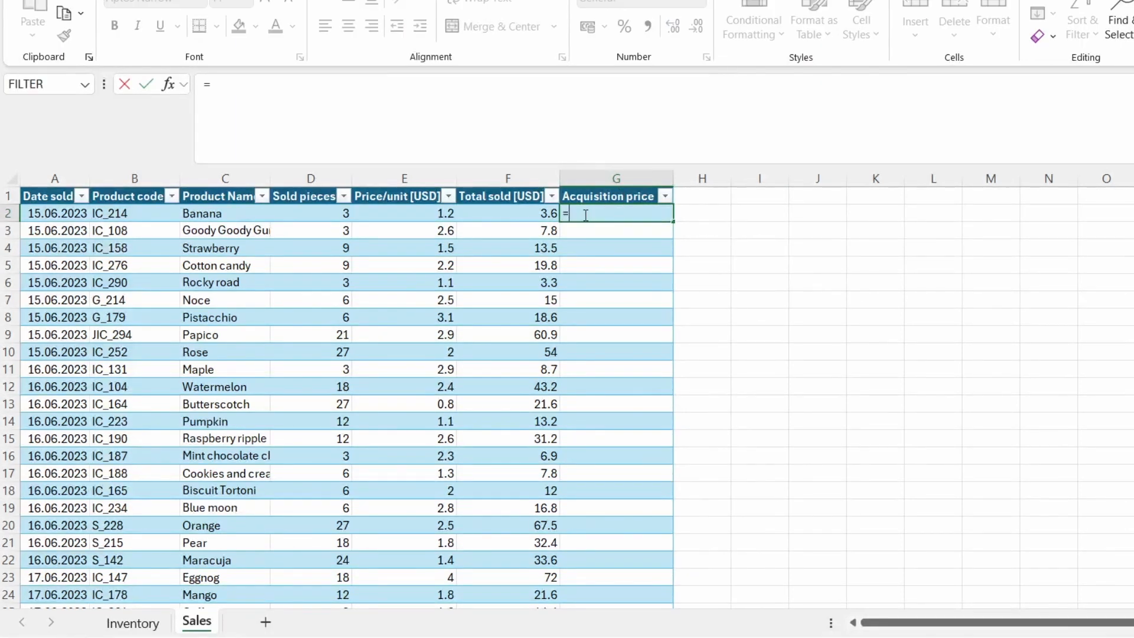
type("XLO")
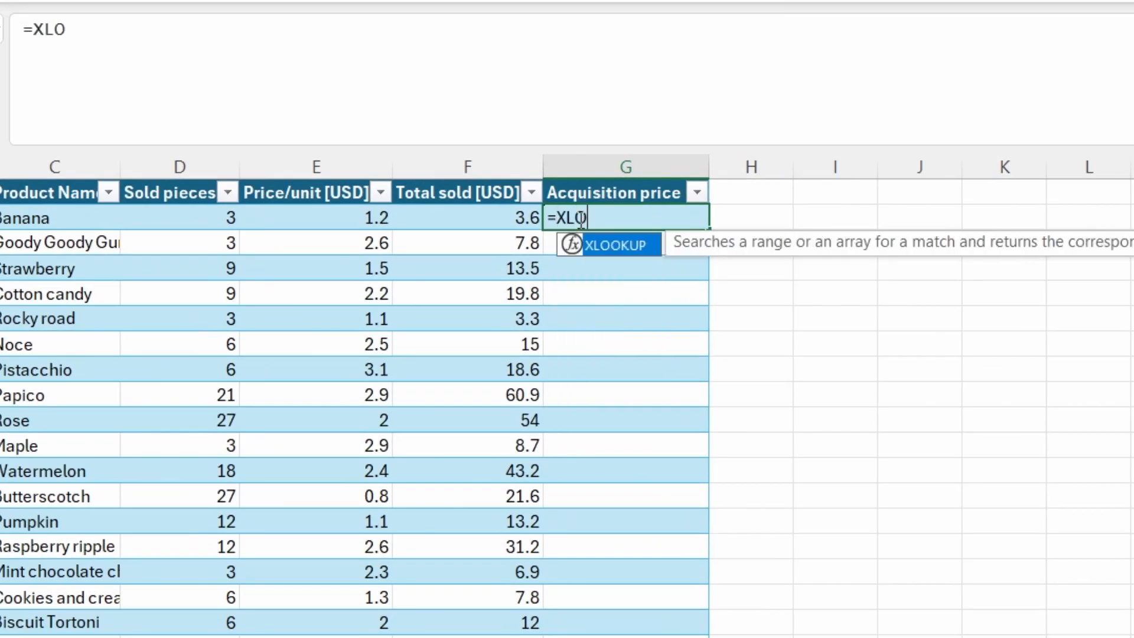
key("Tab")
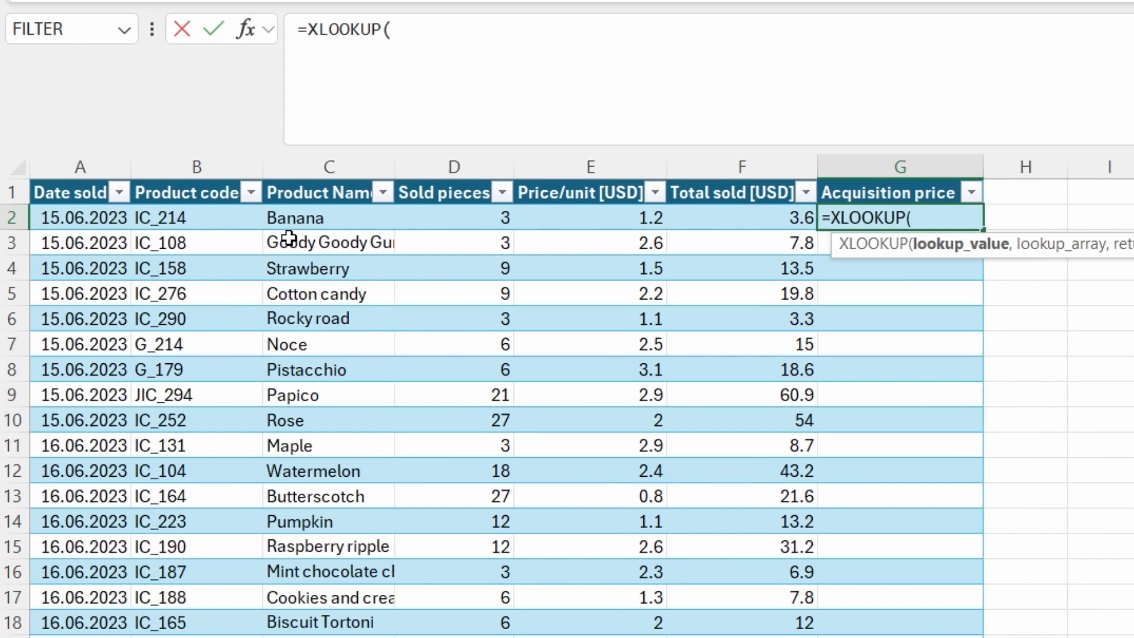
left_click(196, 218)
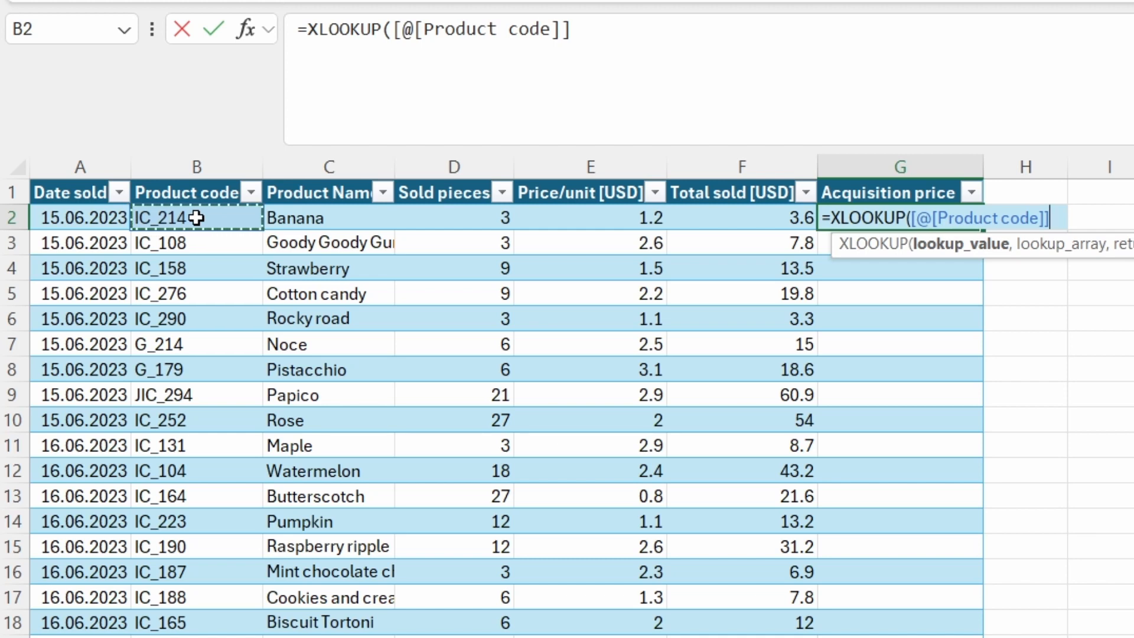
type(",")
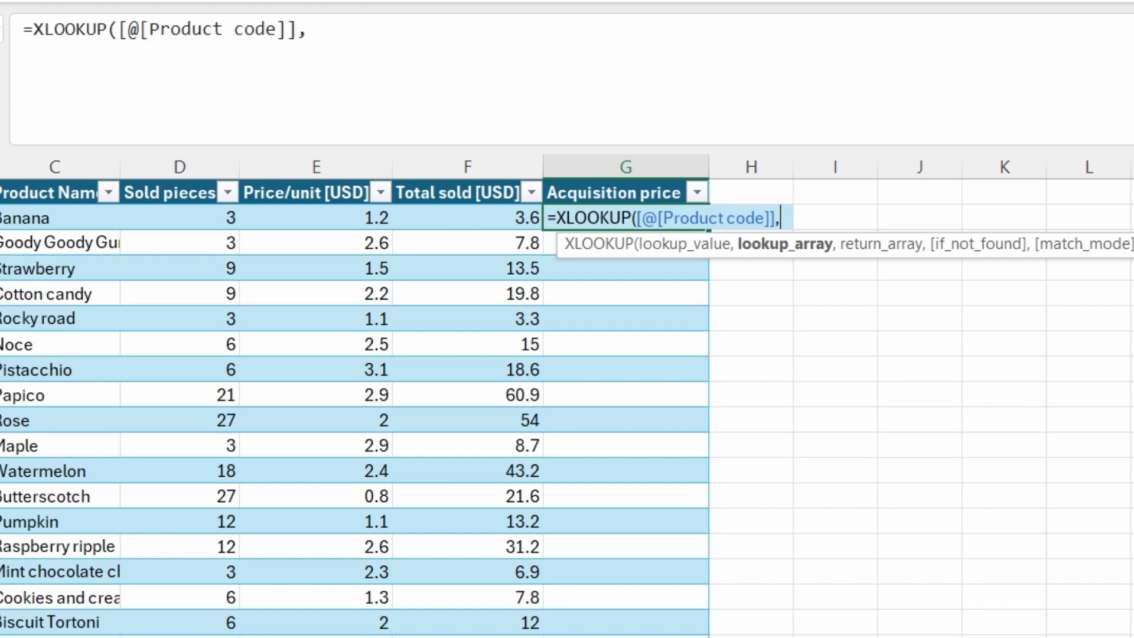
Set the lookup array of the XLOOKUP formula in G2 to Inventory[Product ID]
type("Inve")
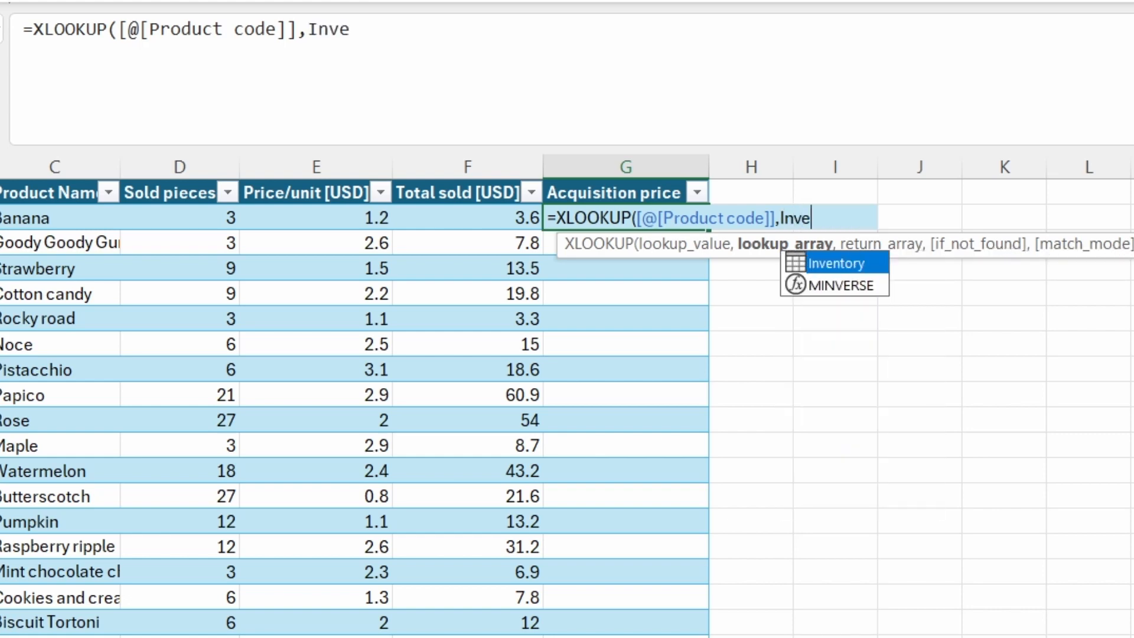
key("Tab")
type("[")
key("Down")
key("Down")
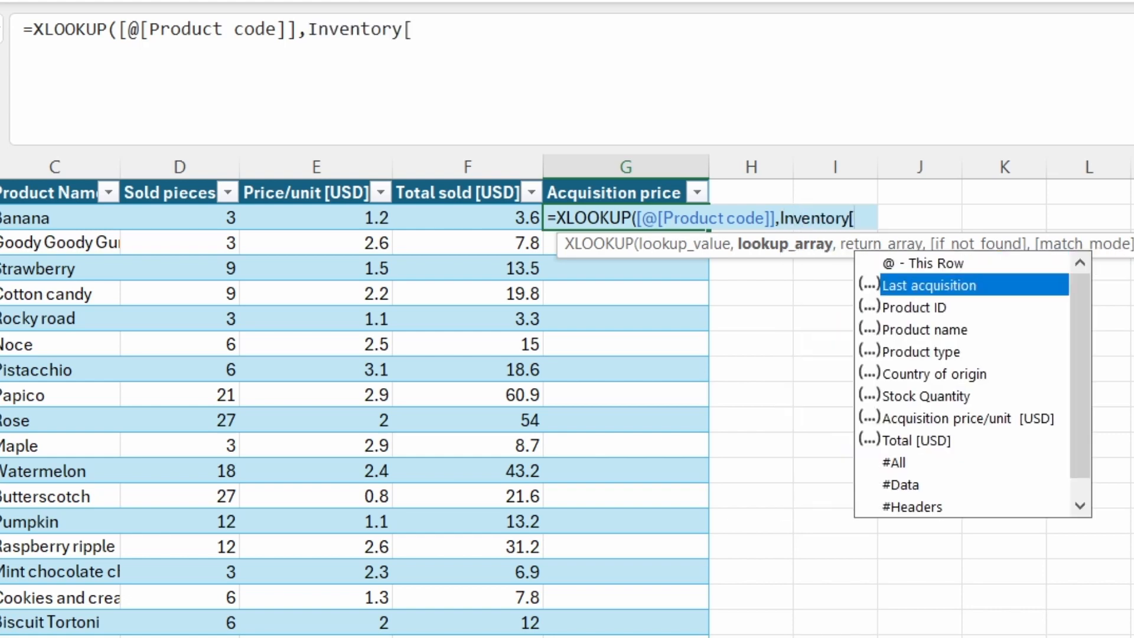
key("Tab")
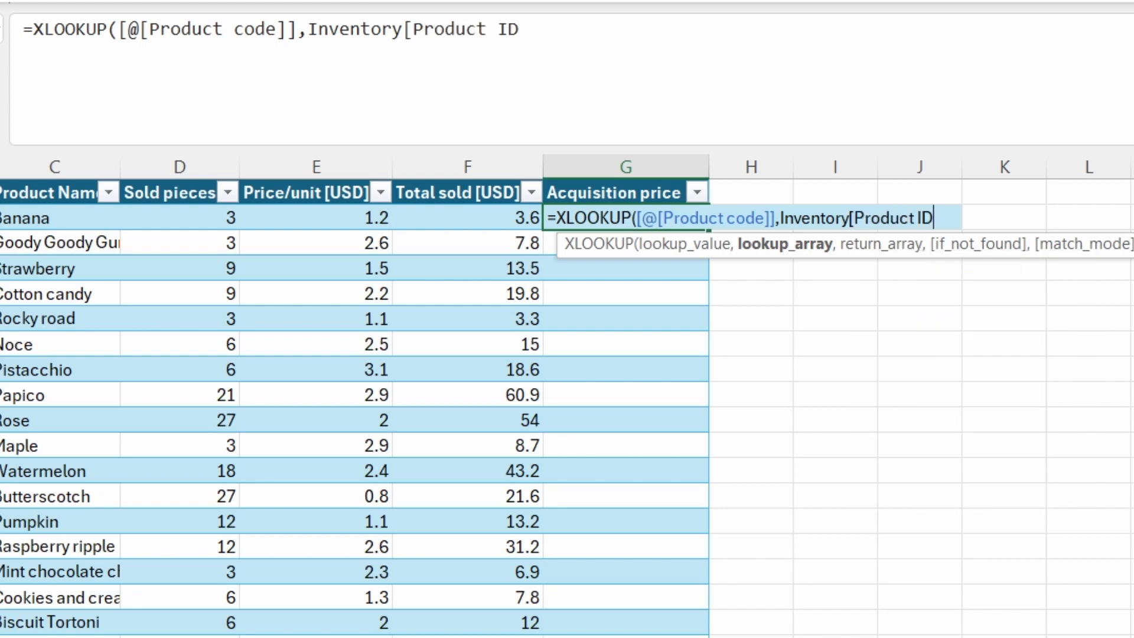
type("],")
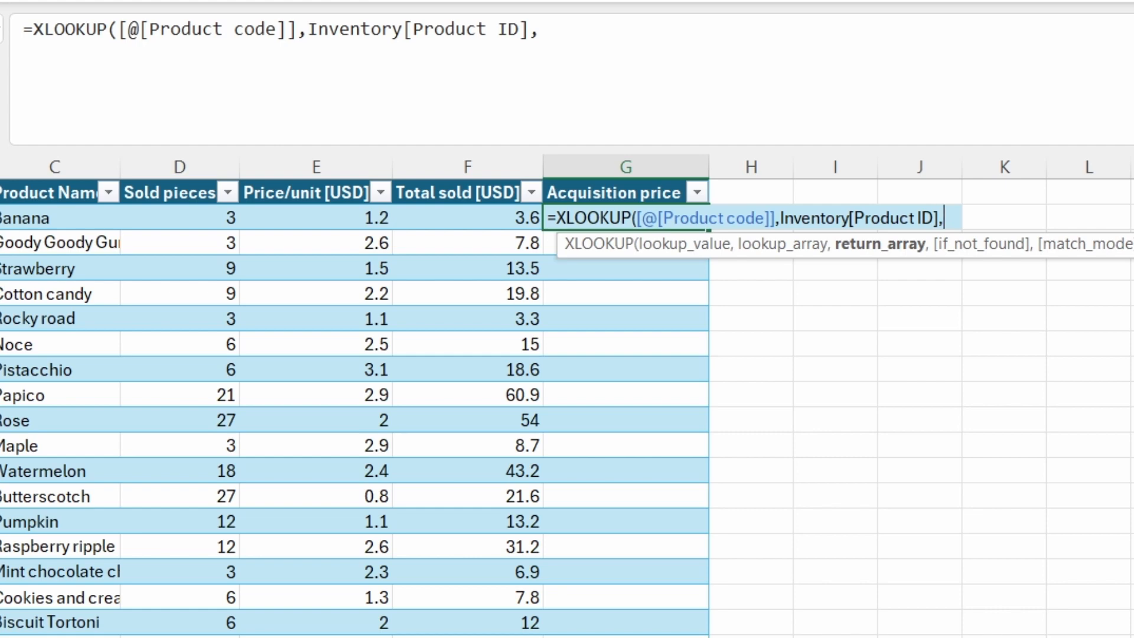
Set the return array to the Inventory table's Acquisition price/unit [USD] column and complete the XLOOKUP formula in G2
type("Inve")
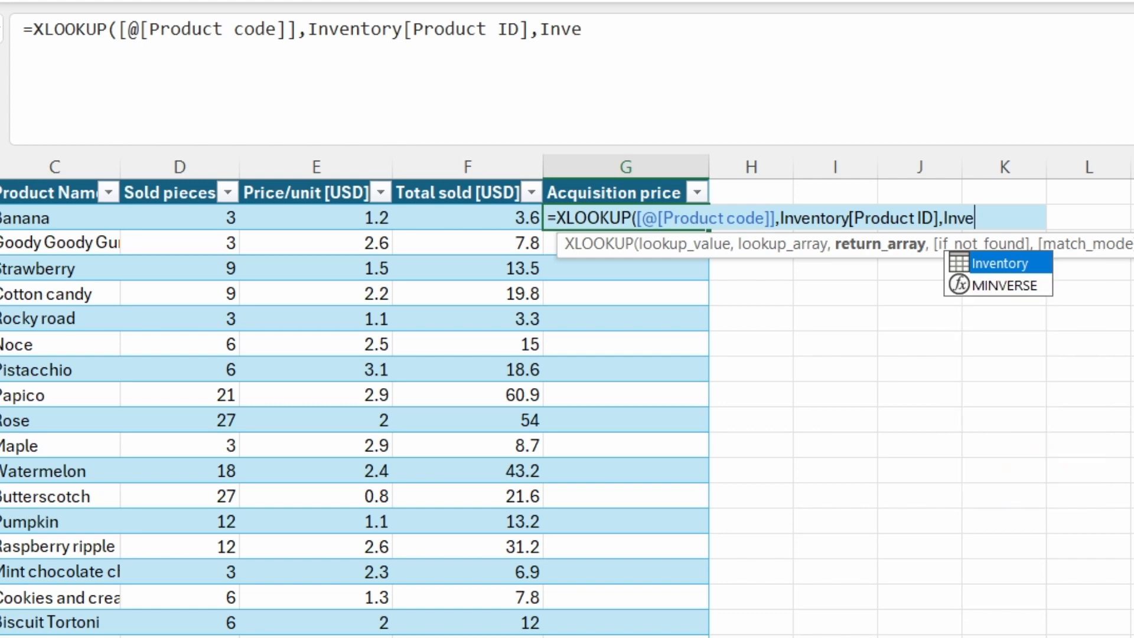
key("Tab")
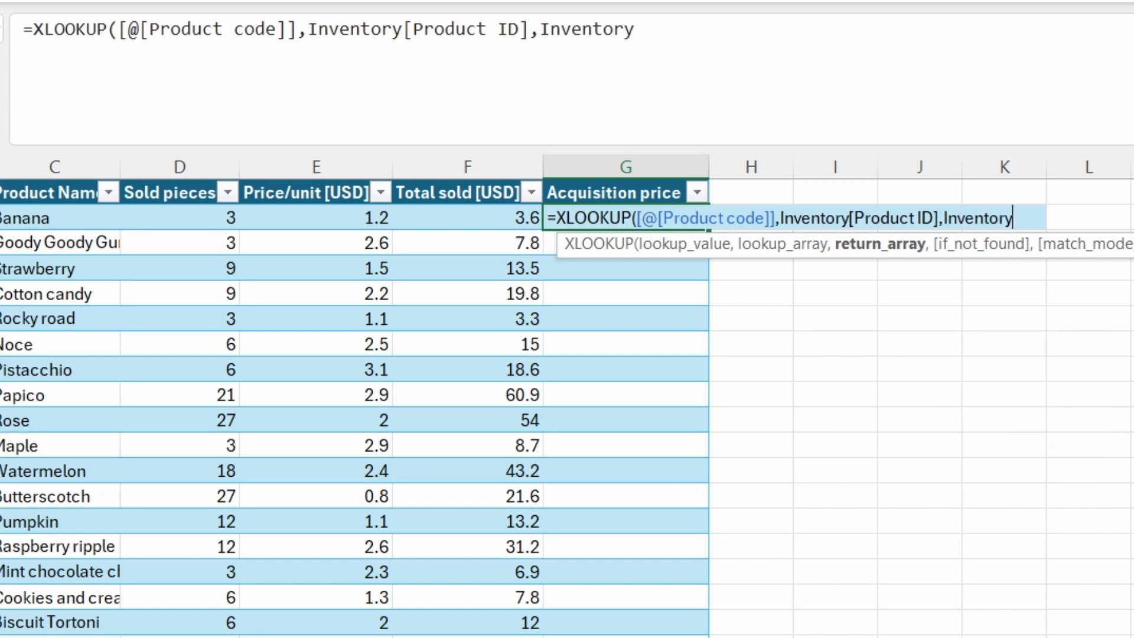
type("[")
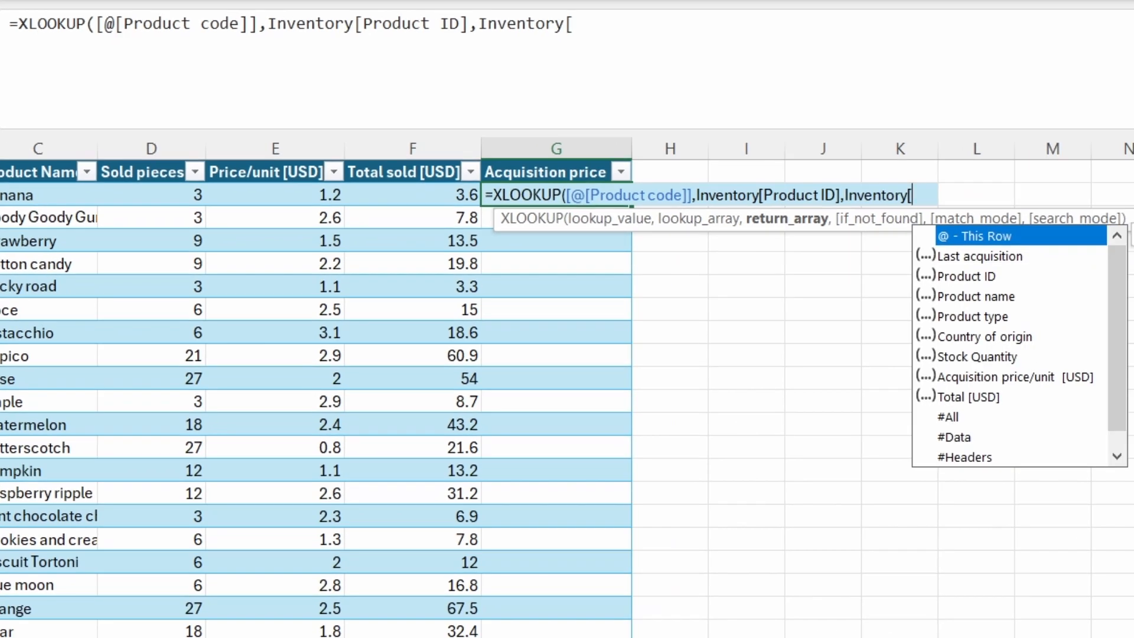
key("Down")
key("Down")
key("Down")
key("Down")
key("Down")
key("Down")
key("Down")
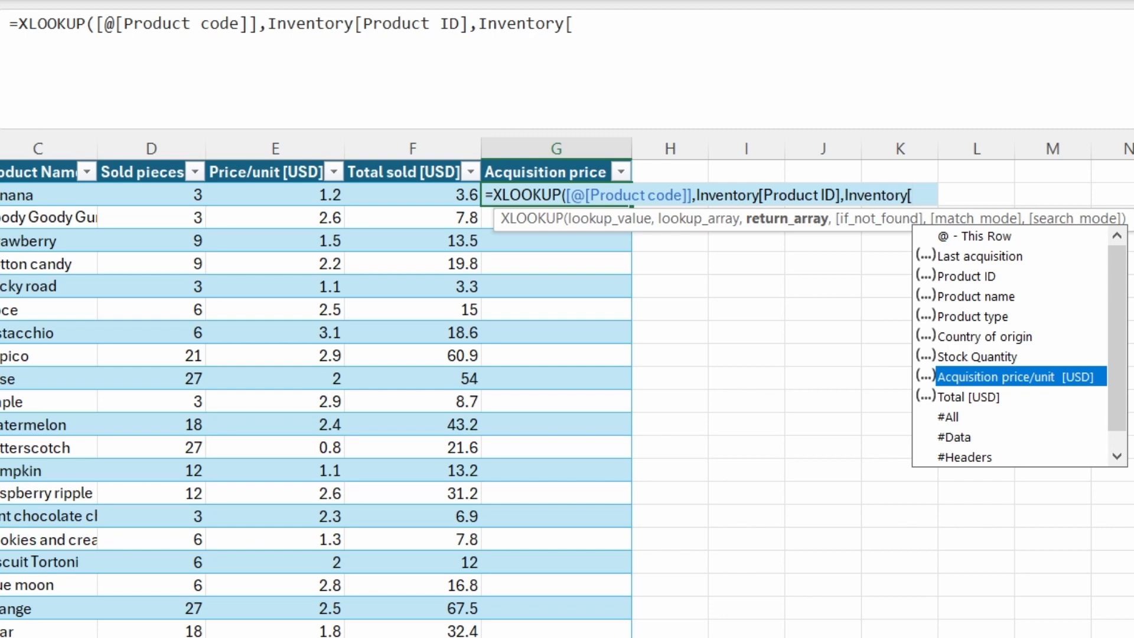
key("Tab")
type("])")
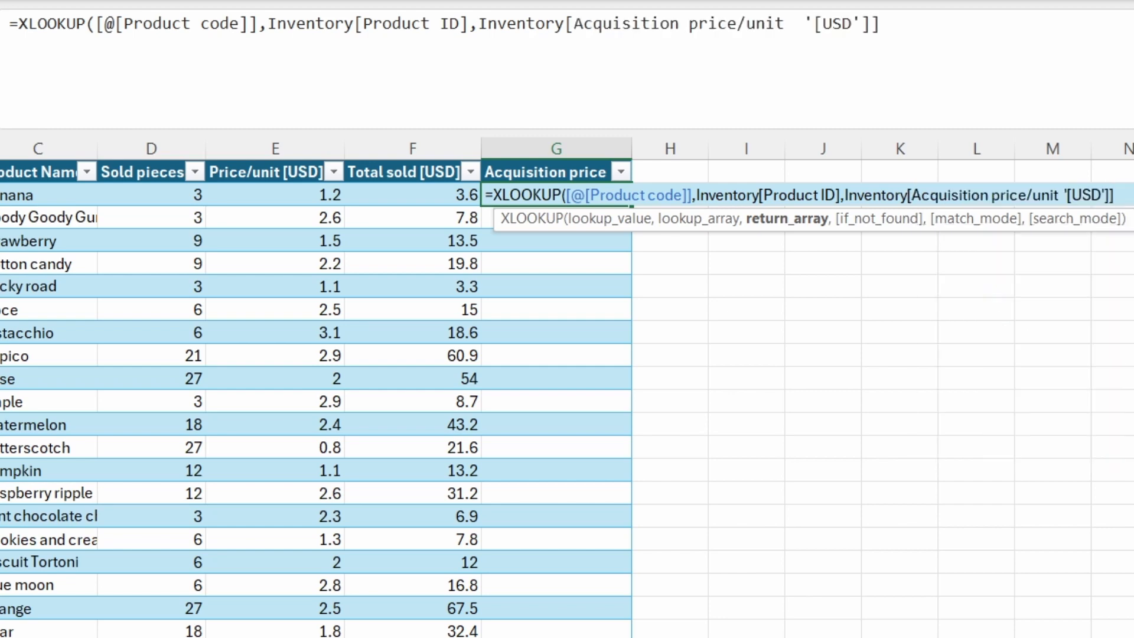
key("Return")
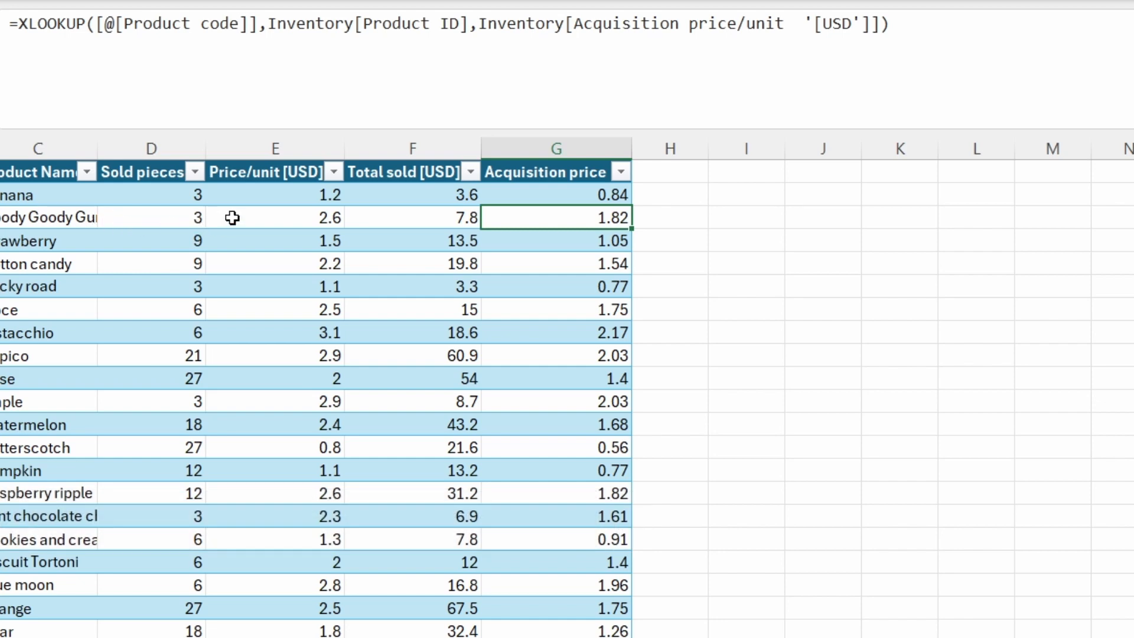
Add a column headed Profit in H1 next to the Acquisition price column of the Sales table
left_click(262, 201)
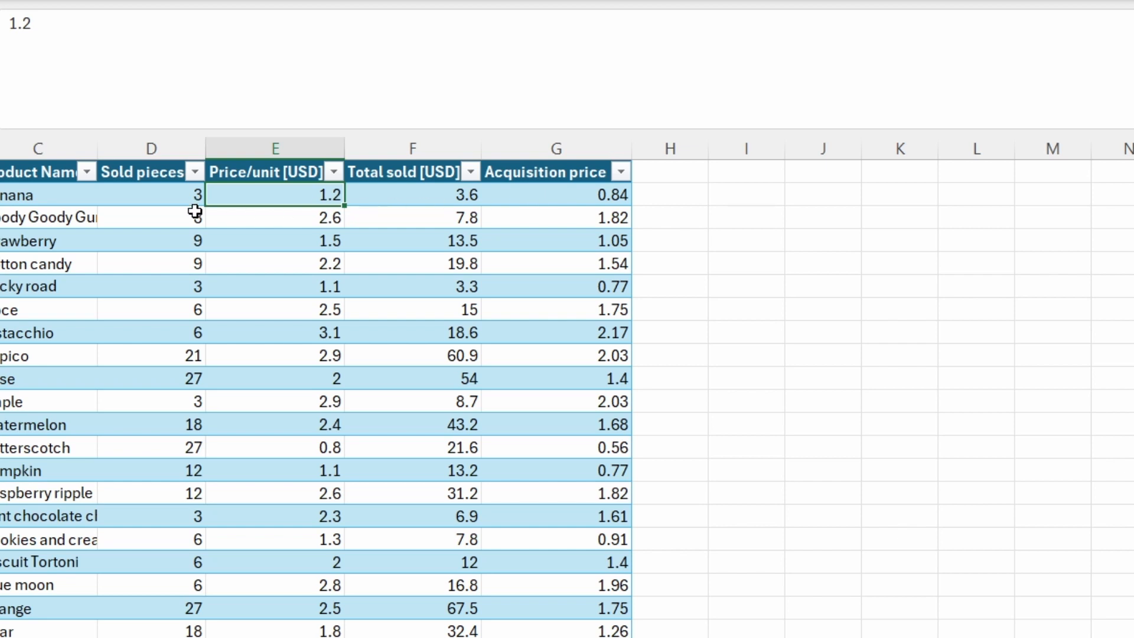
left_click(665, 176)
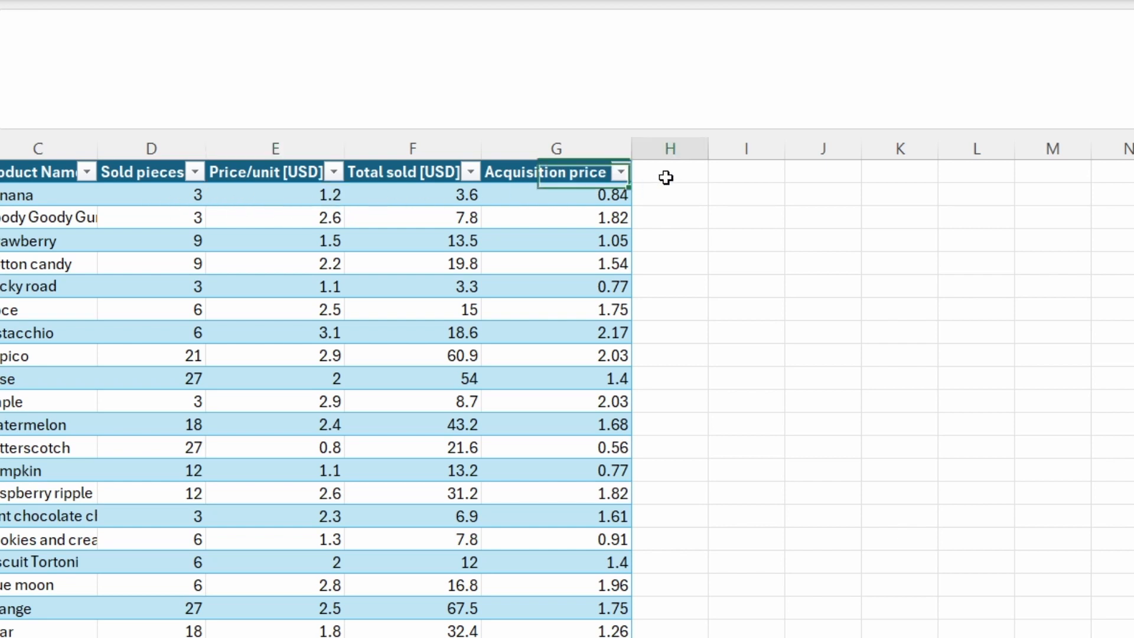
type("Profit")
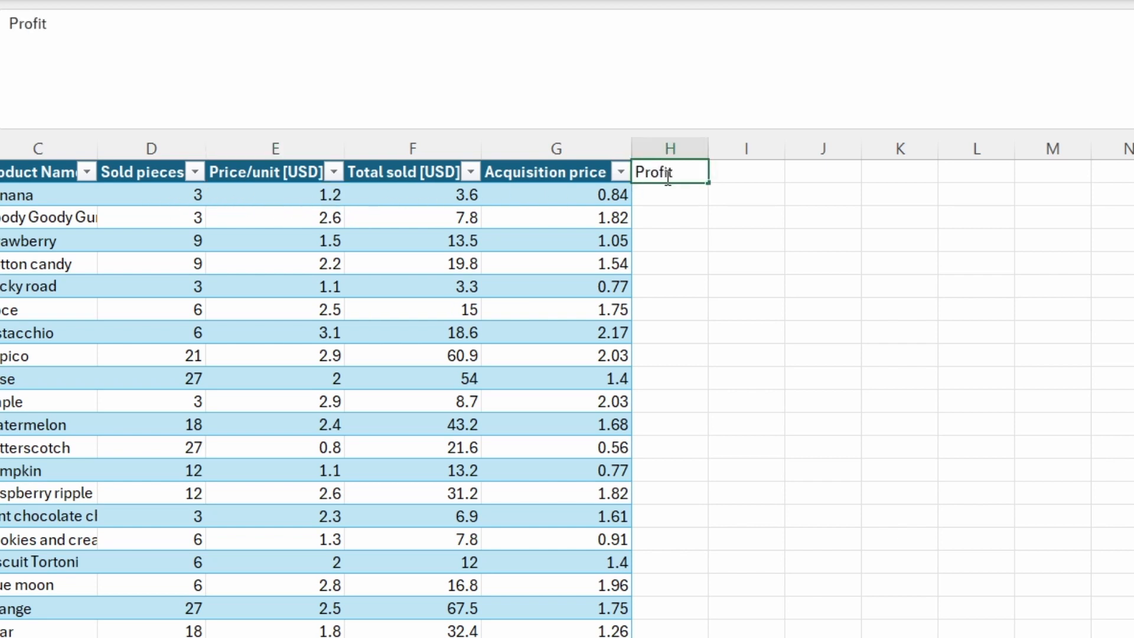
key("Return")
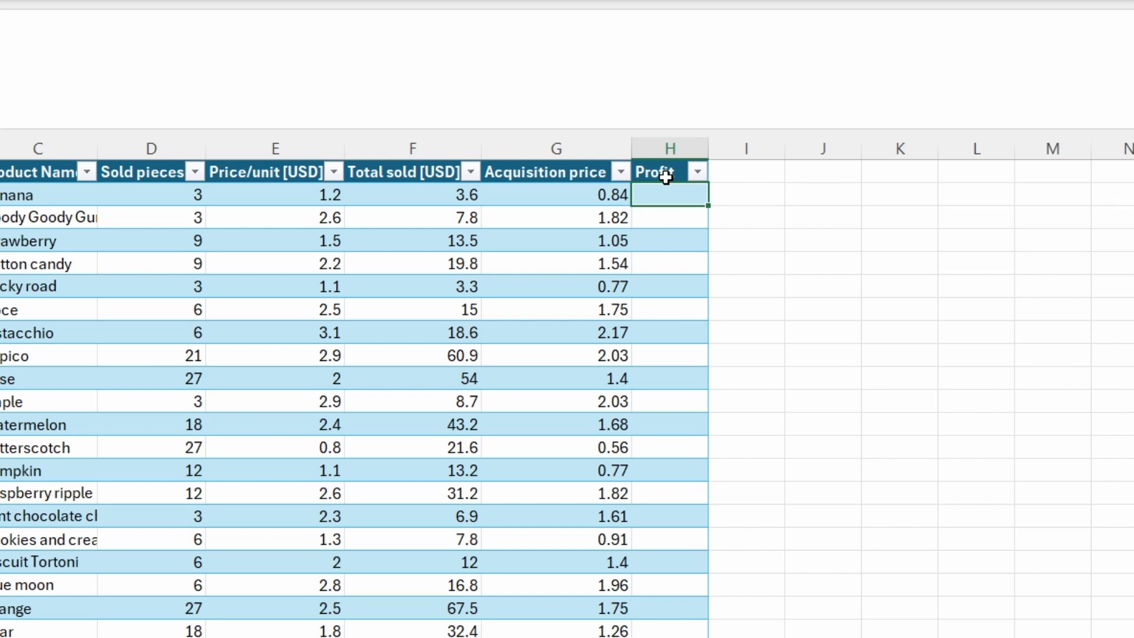
Start the Profit formula in H2 by subtracting [@[Acquisition price]] from the row's Price/unit [USD], enclosed in parentheses
type("=")
left_click(263, 200)
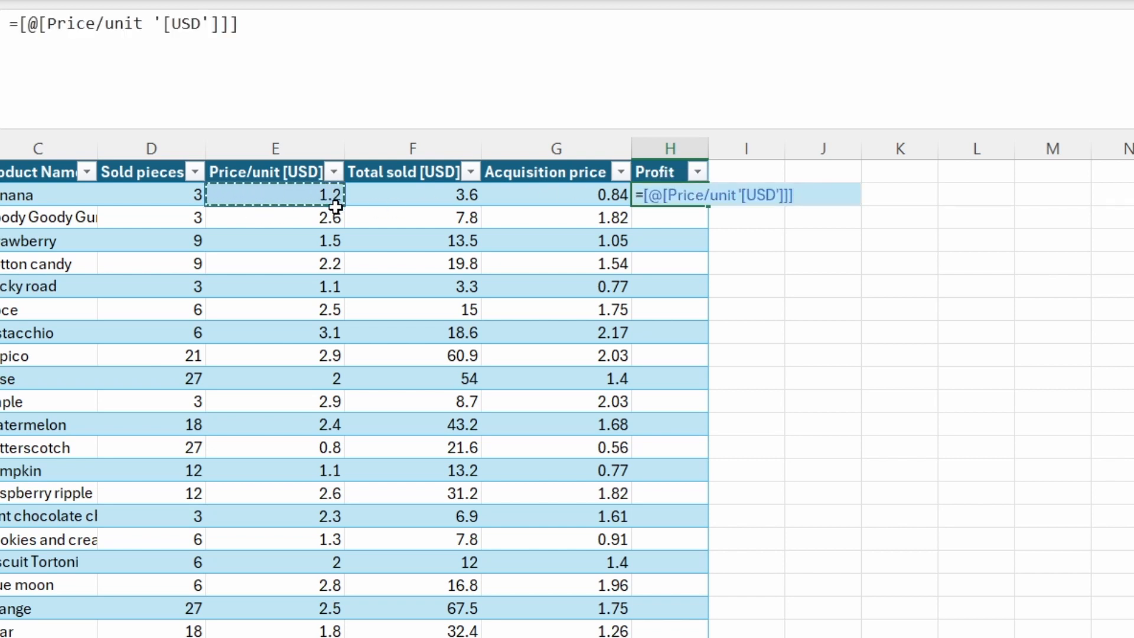
type("-")
left_click(556, 202)
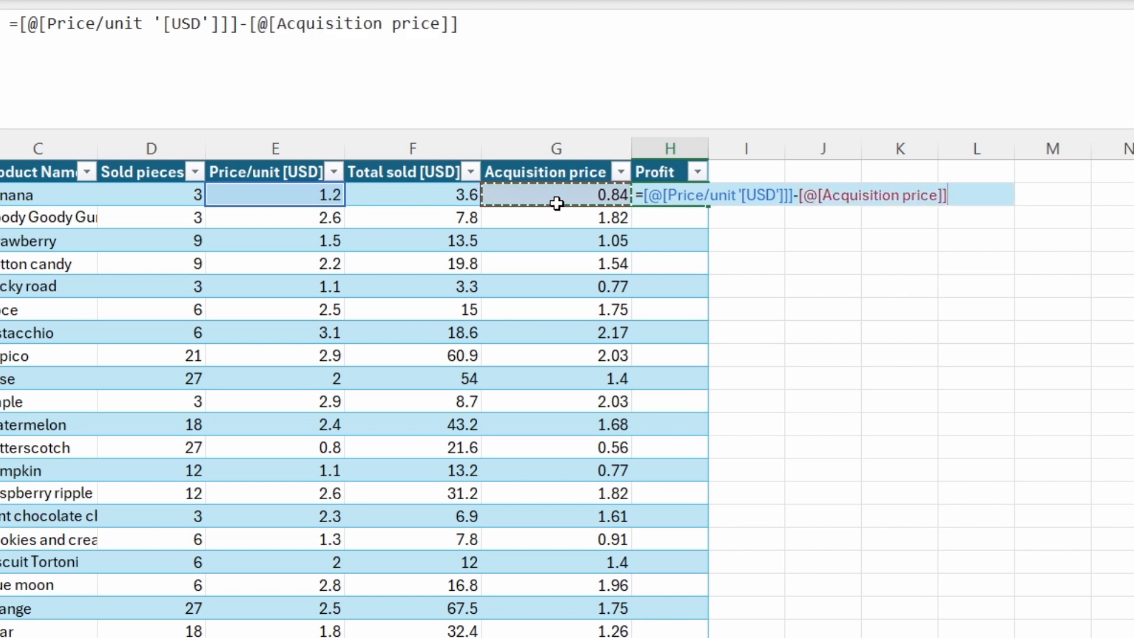
type(")")
left_click(647, 196)
type("(")
left_click(992, 195)
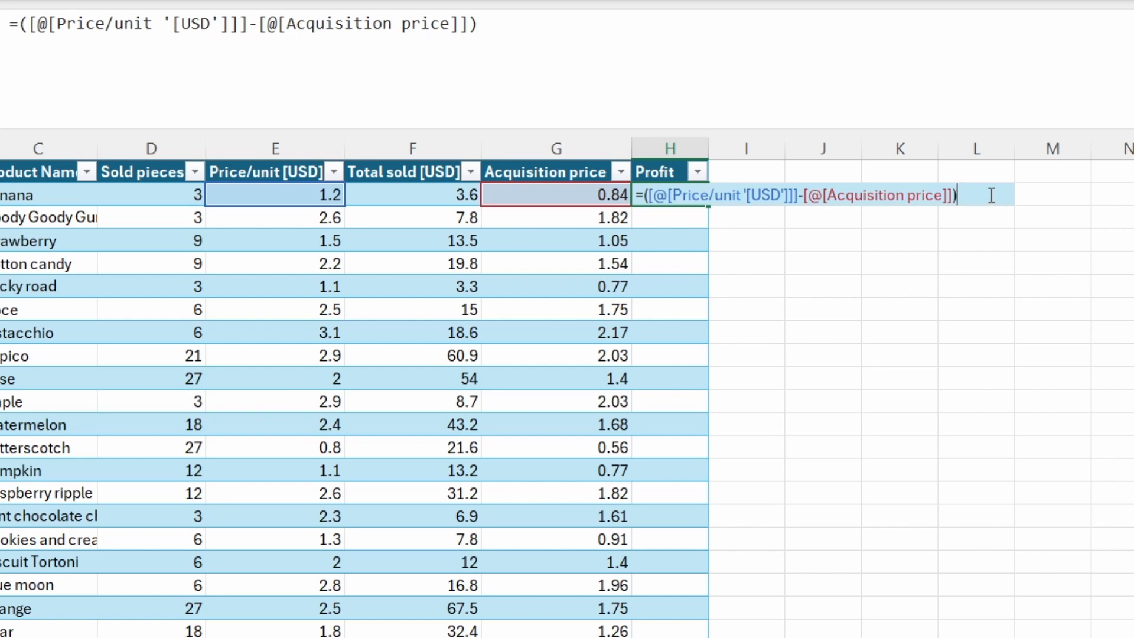
Multiply the bracketed price difference in H2 by [@[Sold pieces]] and complete the Profit formula
type("*3")
key("BackSpace")
left_click(172, 200)
key("Return")
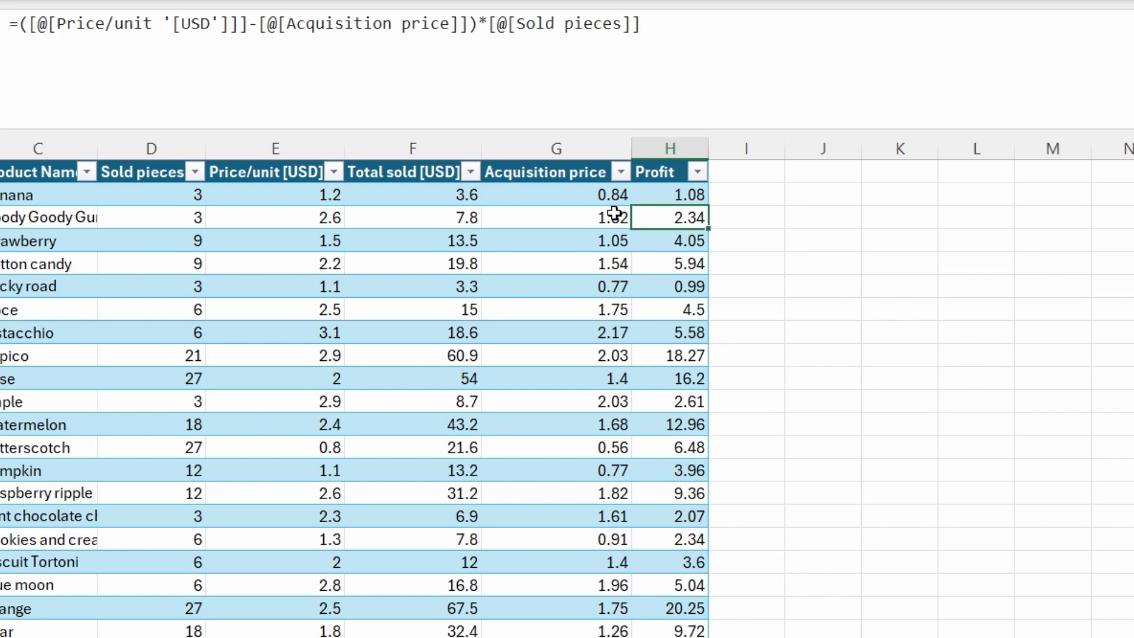
Begin a replacement Profit formula in H2 with an opening parenthesis and the row's Price/unit [USD] reference
left_click(652, 198)
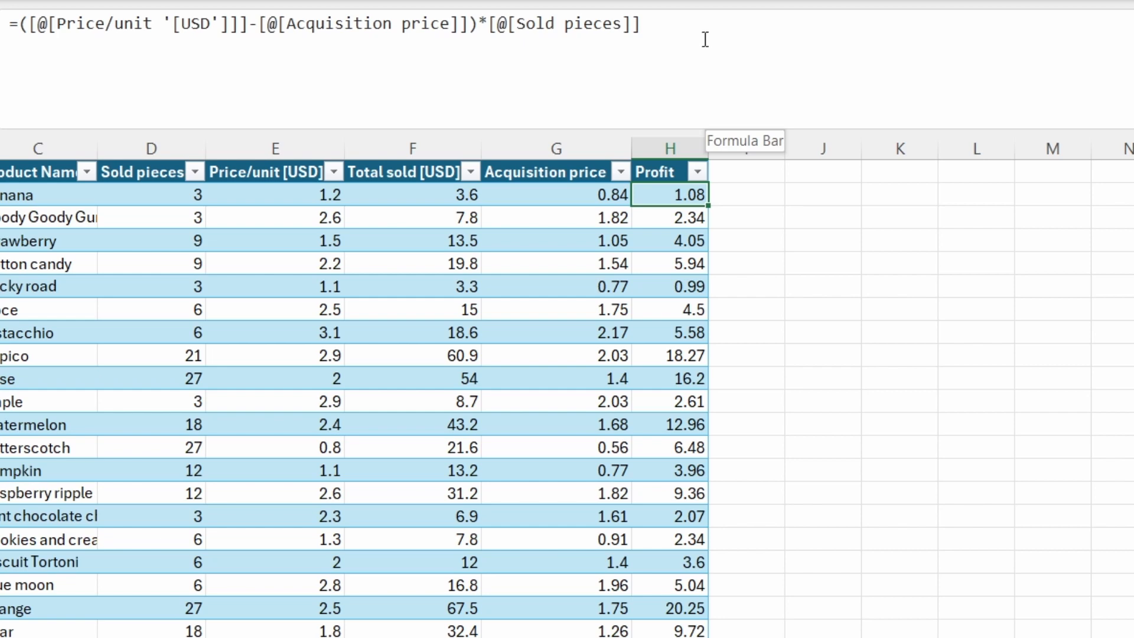
left_click_drag(695, 37, 17, 57)
key("Escape")
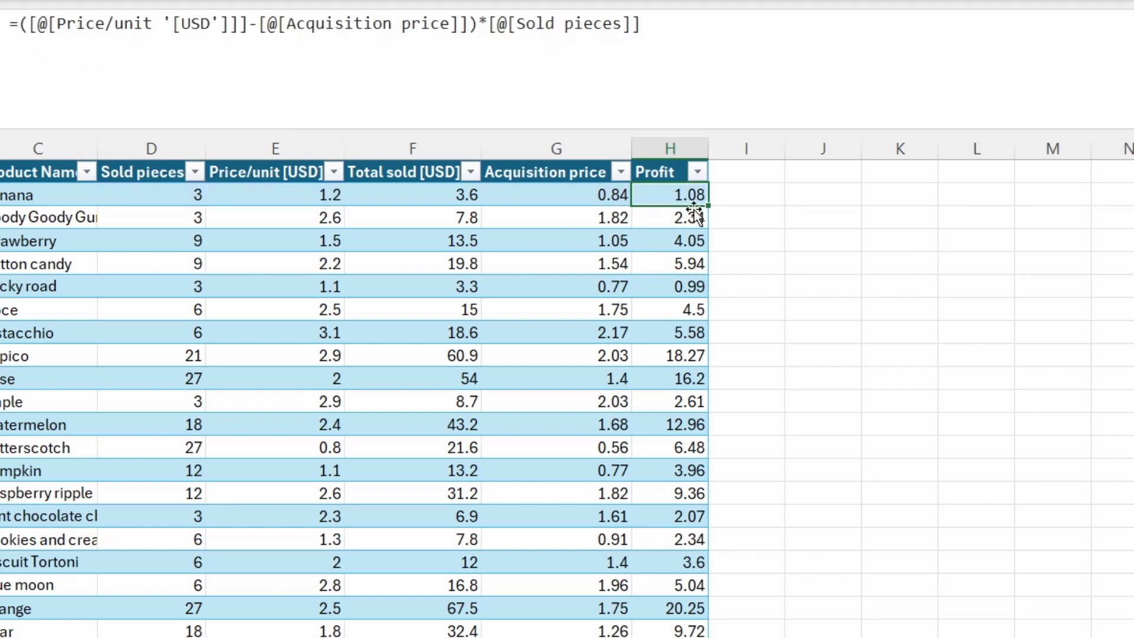
type("=")
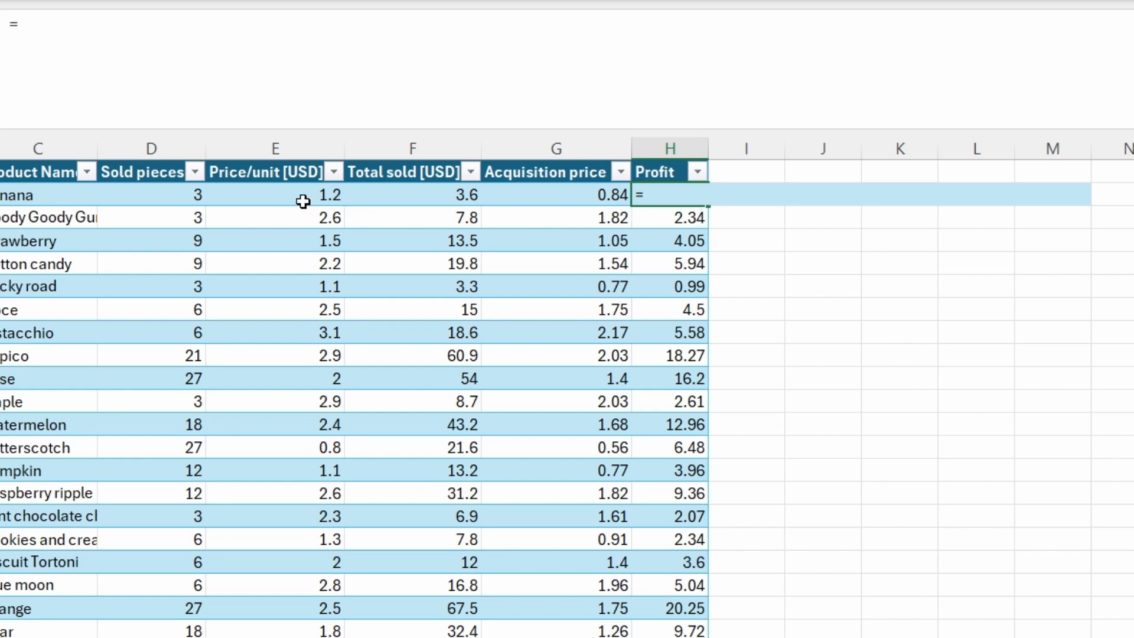
type("(")
left_click(302, 202)
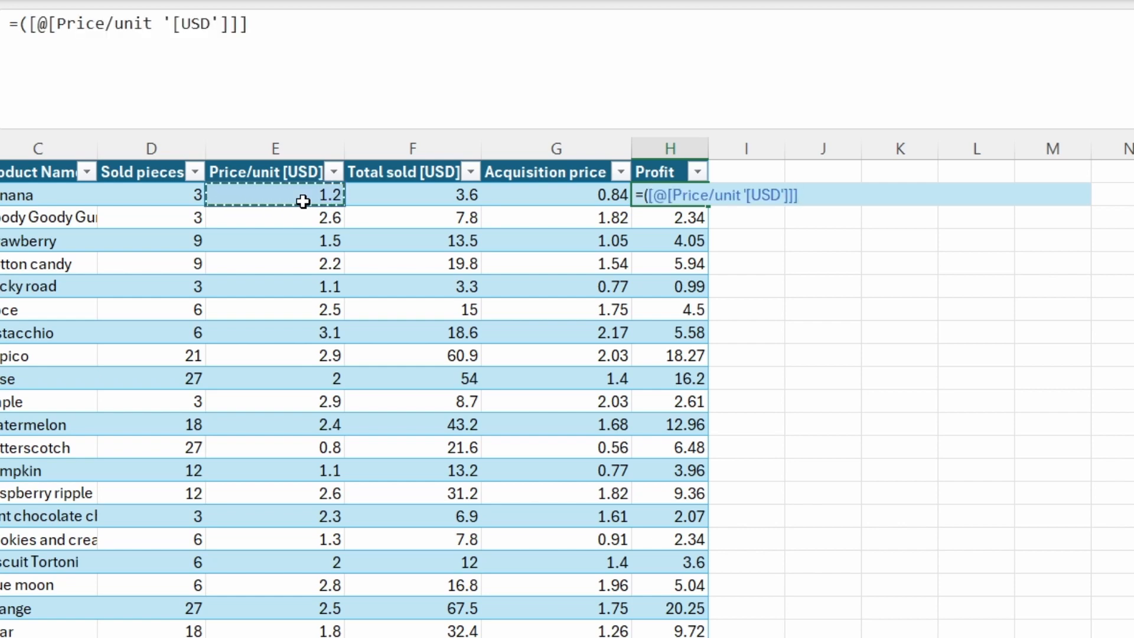
Subtract a nested XLOOKUP in the H2 Profit formula, using [@[Product code]] as its lookup value
type("-XLOO")
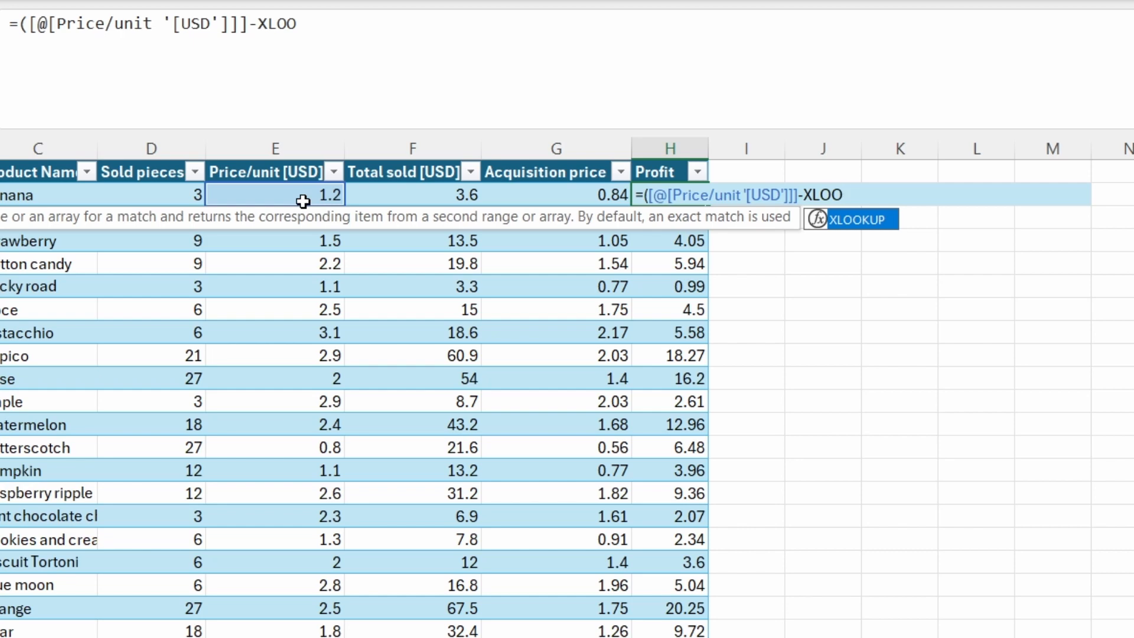
key("Tab")
type("(")
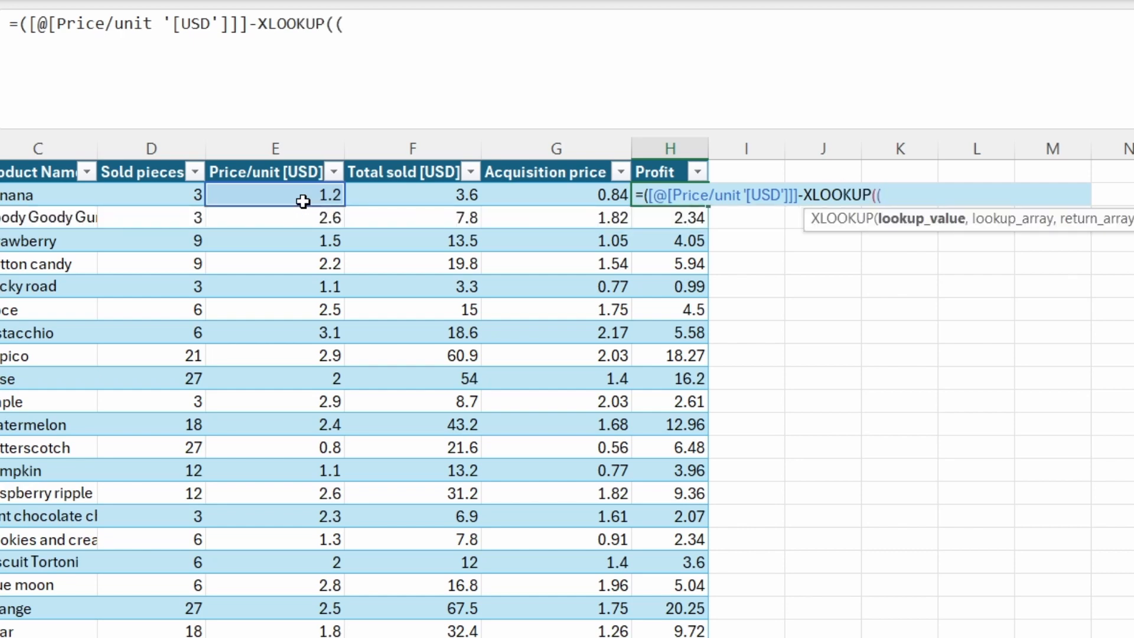
key("BackSpace")
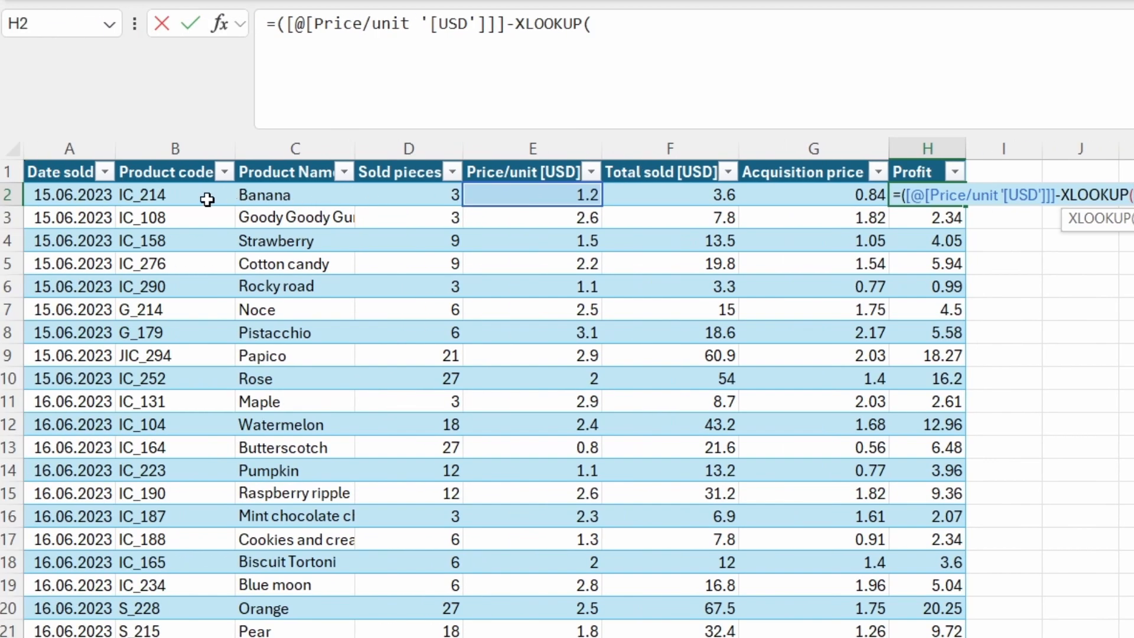
left_click(175, 199)
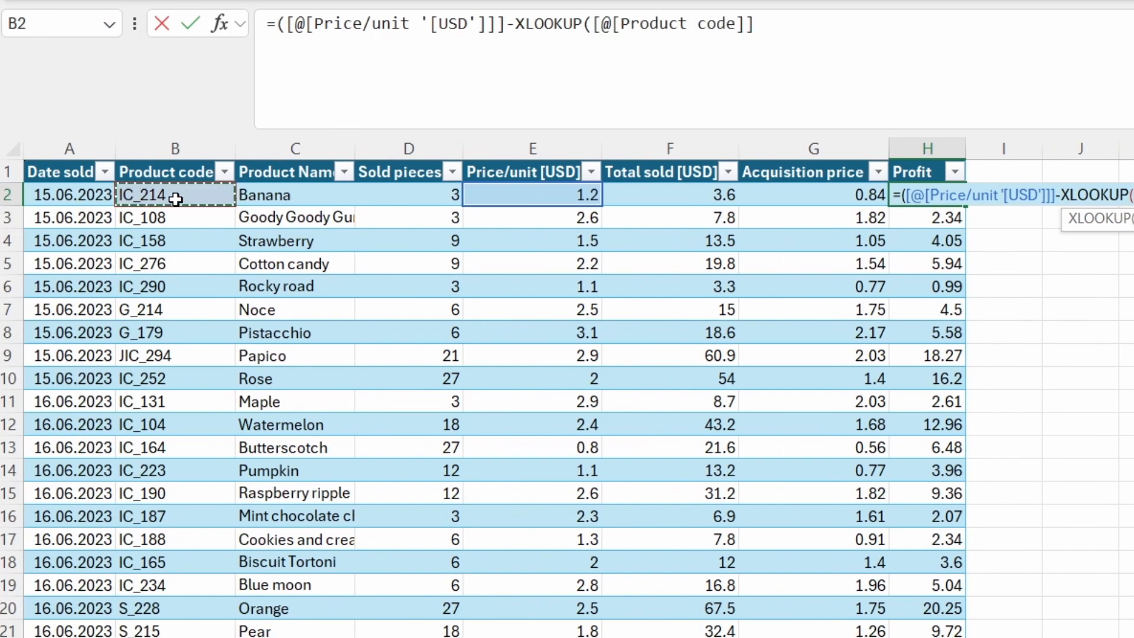
type(",")
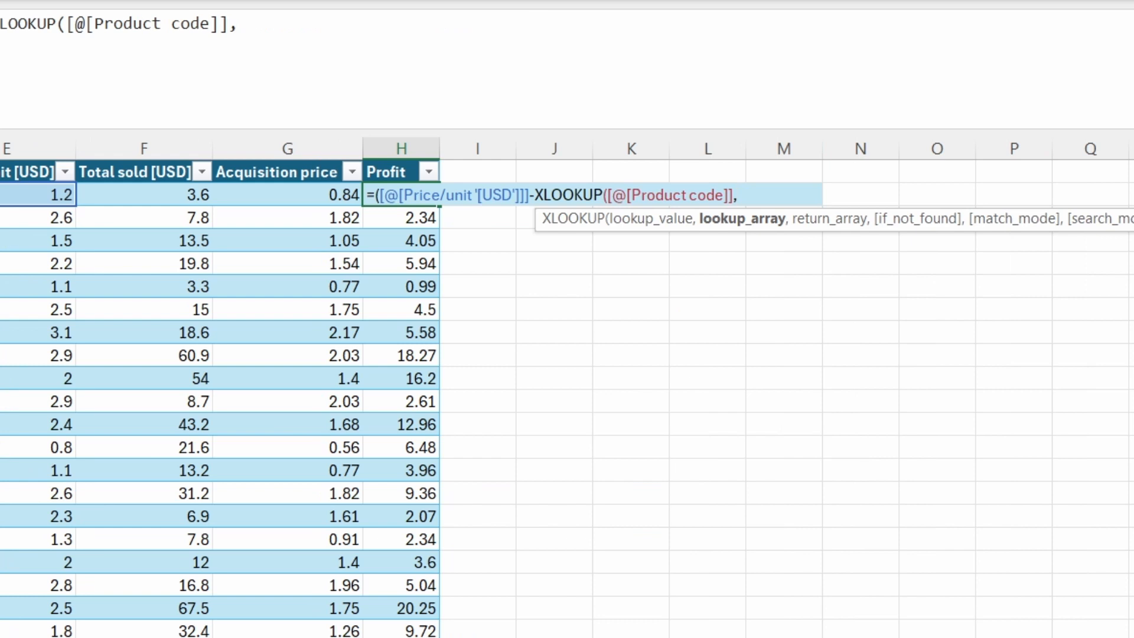
Set the lookup array of the nested XLOOKUP in the H2 Profit formula to Inventory[Product ID]
type("INVEN")
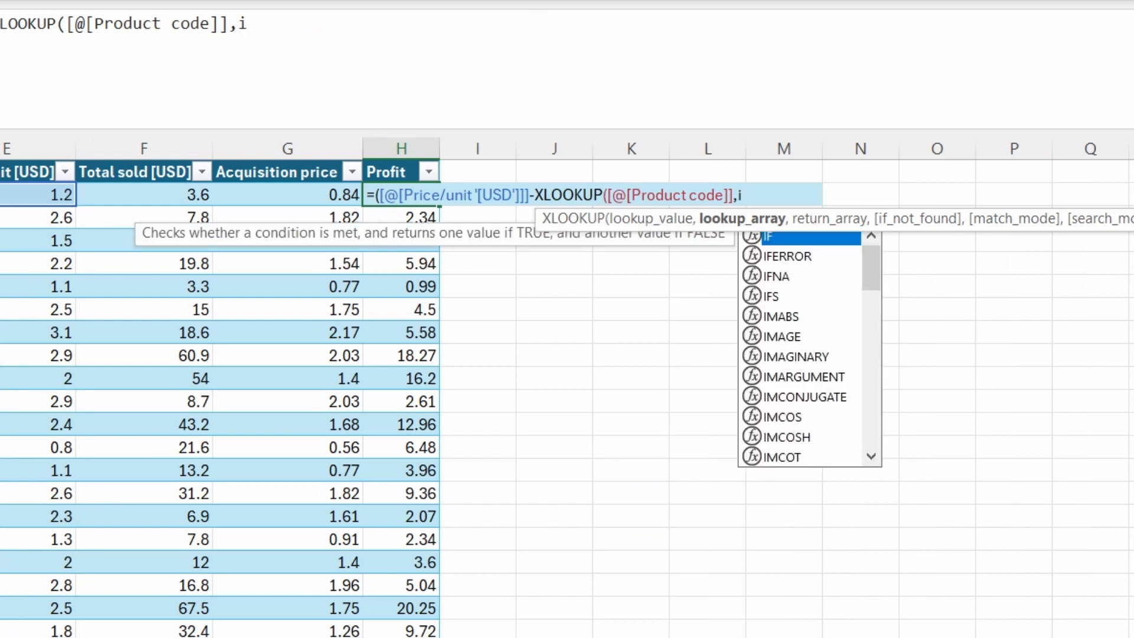
key("Tab")
type("[")
key("Down")
key("Down")
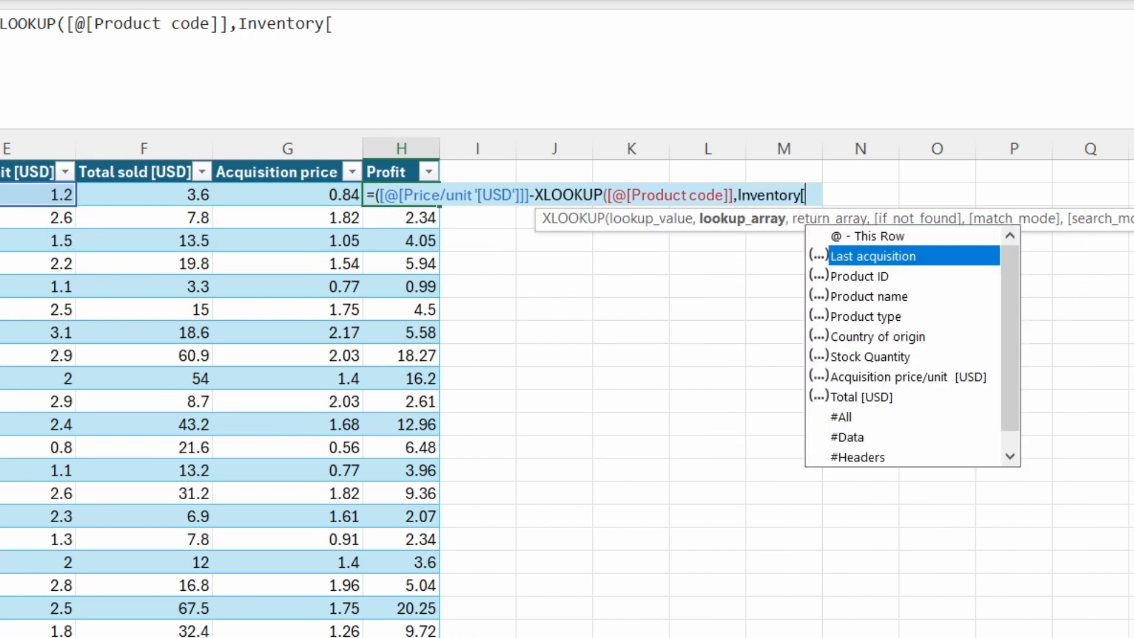
key("Tab")
type("],")
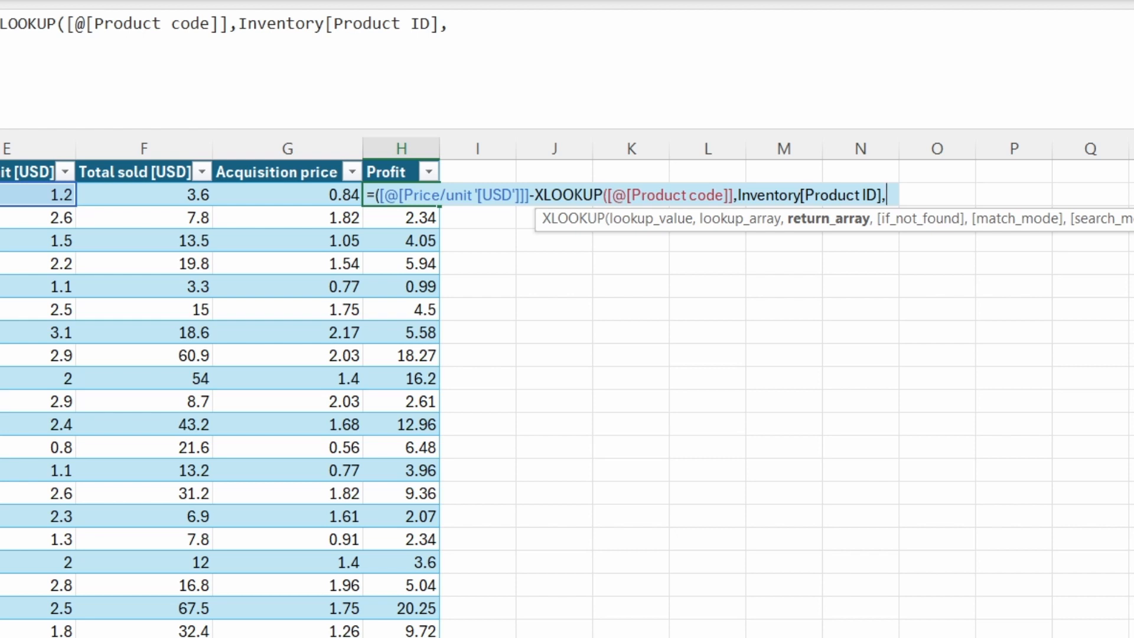
Set the return array of the nested XLOOKUP in the H2 Profit formula to Inventory's Acquisition price/unit [USD] column
type("INVEN")
key("Tab")
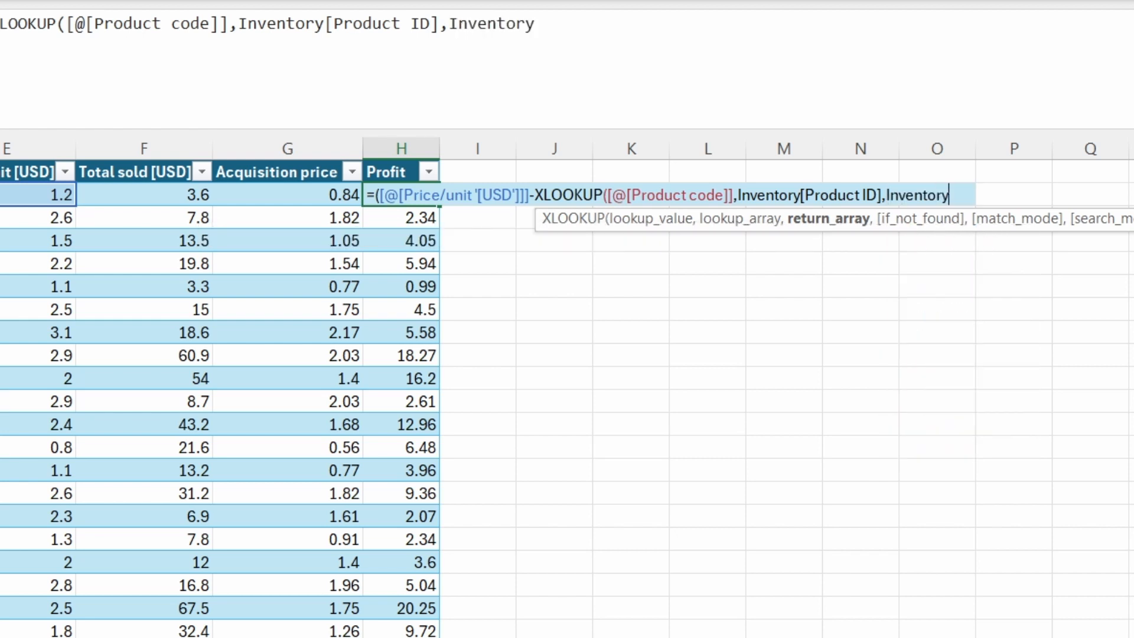
type("[")
key("Down")
key("Down")
key("Down")
key("Down")
key("Down")
key("Down")
key("Down")
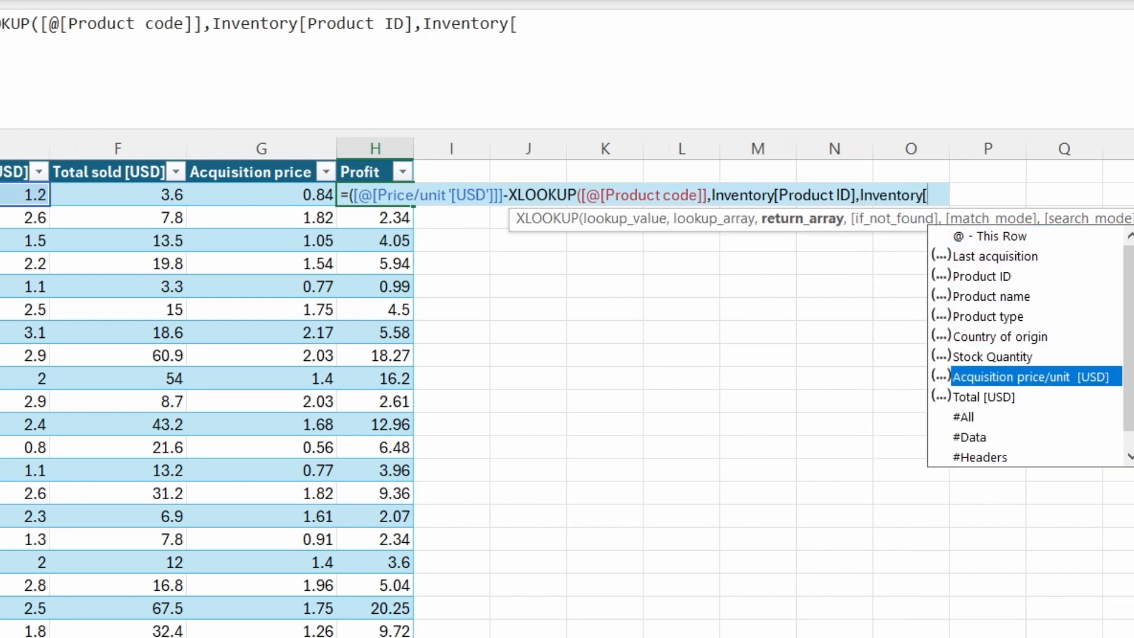
key("Tab")
type("]")
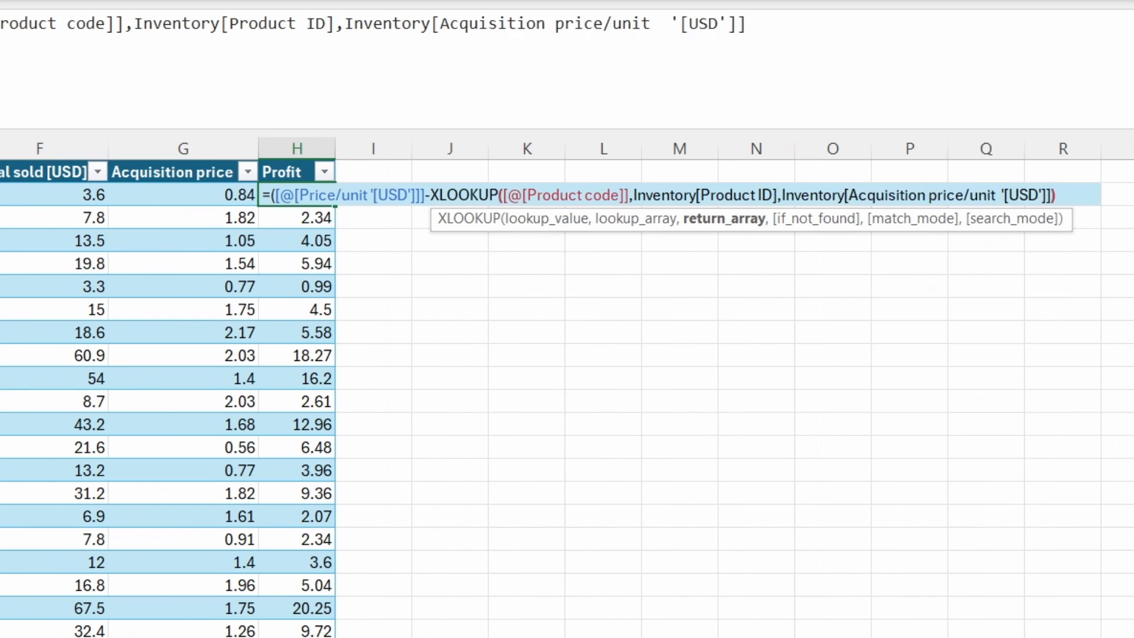
Close the nested XLOOKUP, multiply by [@[Sold pieces]] and complete the H2 formula with a closing parenthesis at its end
type(")*")
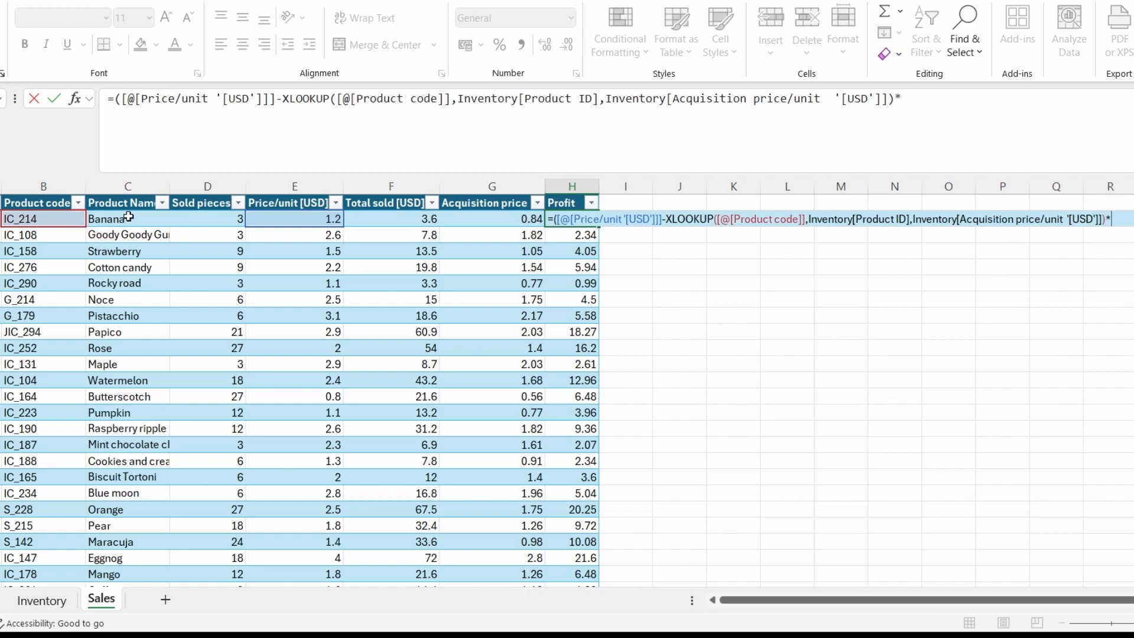
left_click(207, 218)
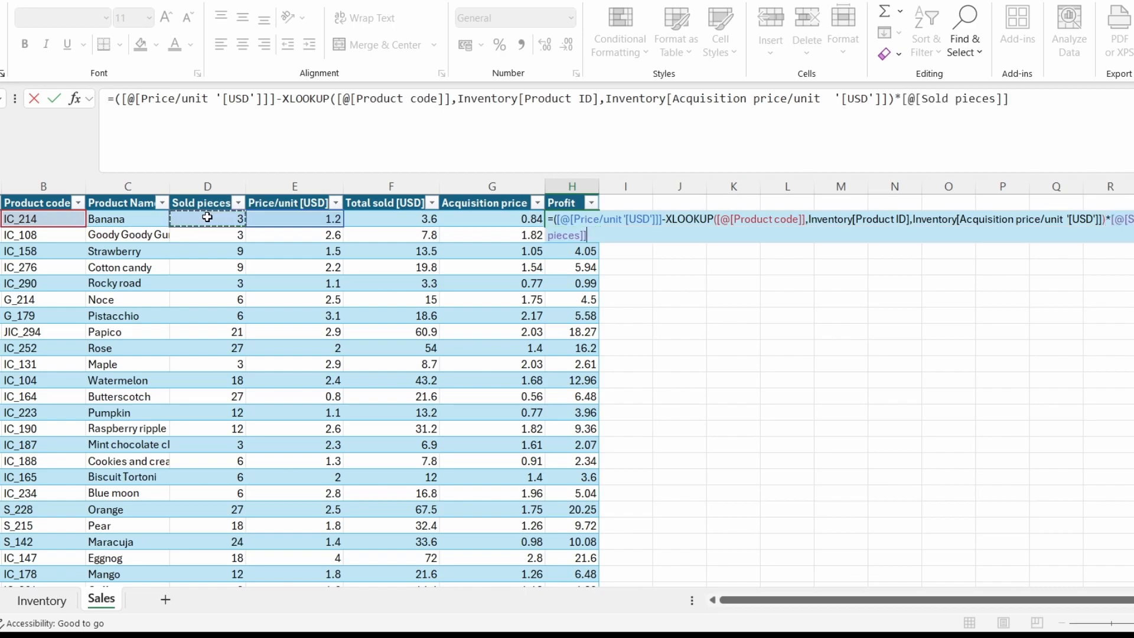
key("Return")
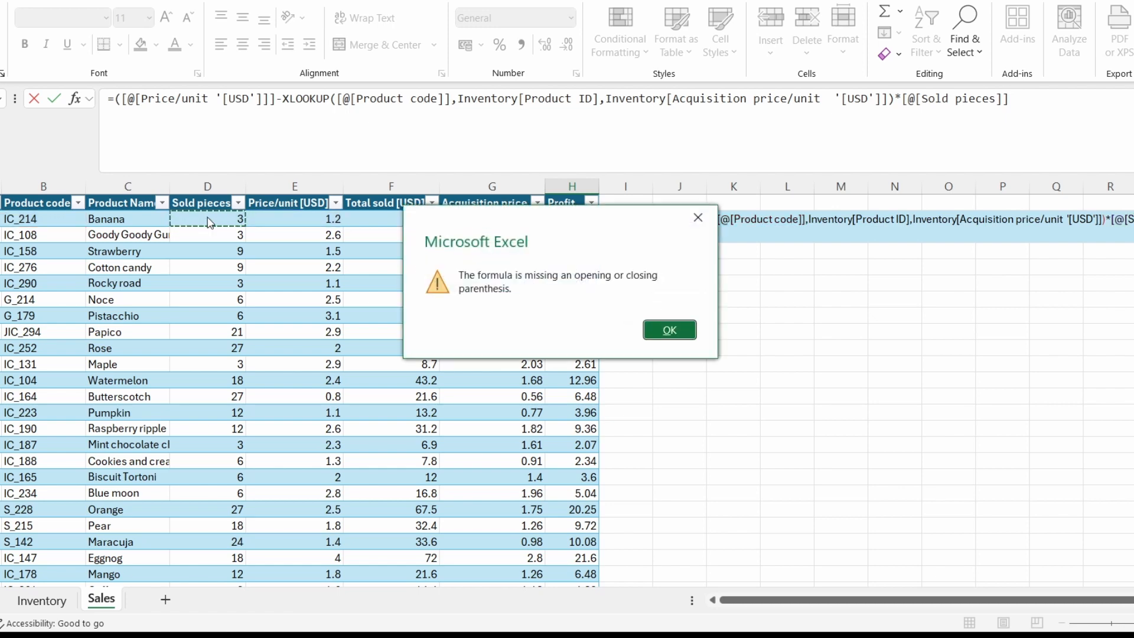
key("Return")
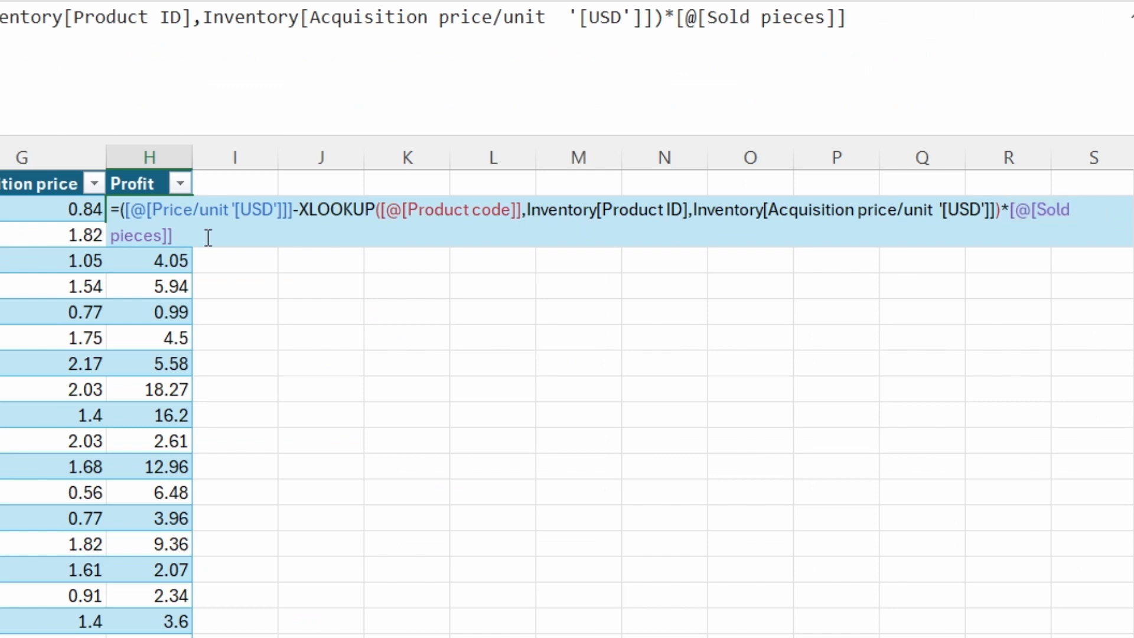
type(")")
key("Return")
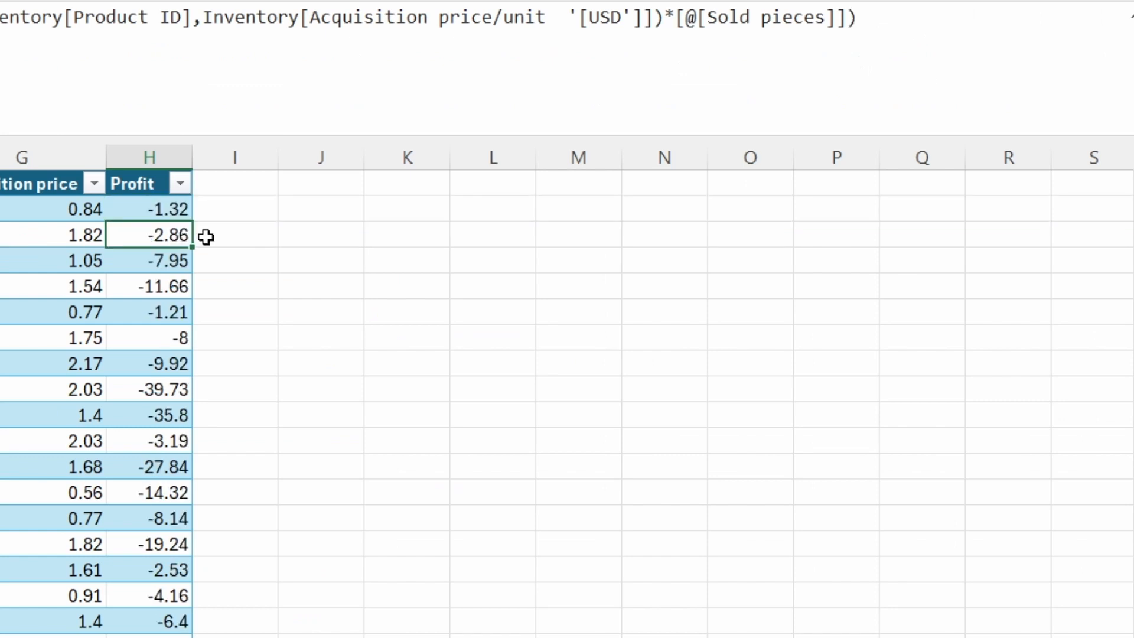
Correct the H2 Profit formula by moving its final closing parenthesis to just before the multiplication sign
double_click(185, 213)
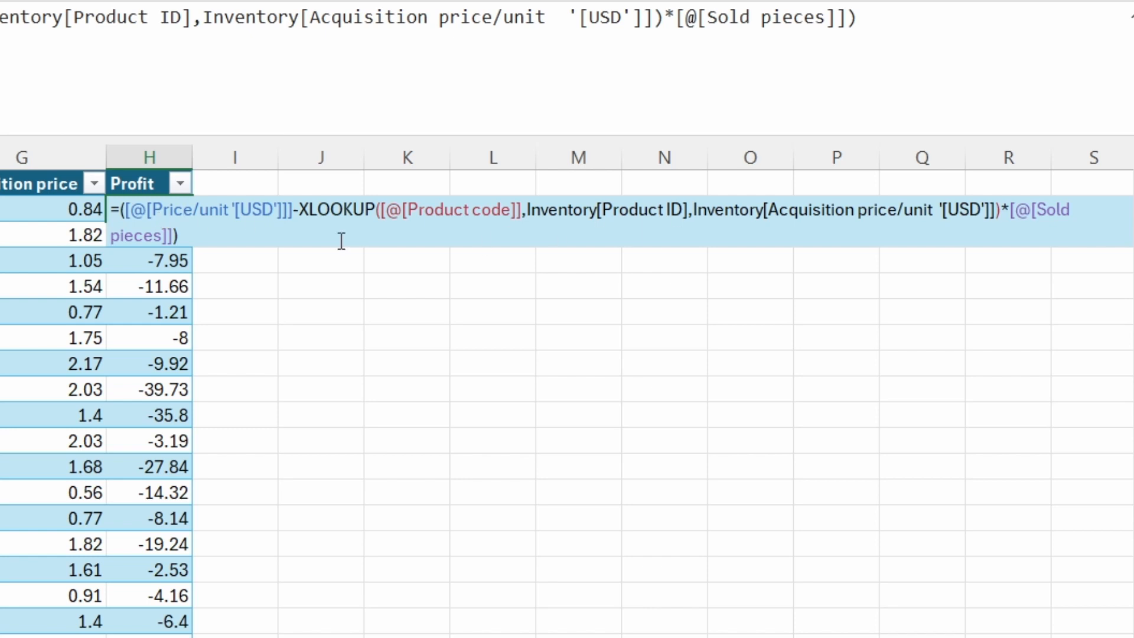
left_click(278, 236)
key("BackSpace")
left_click(1005, 211)
type(")")
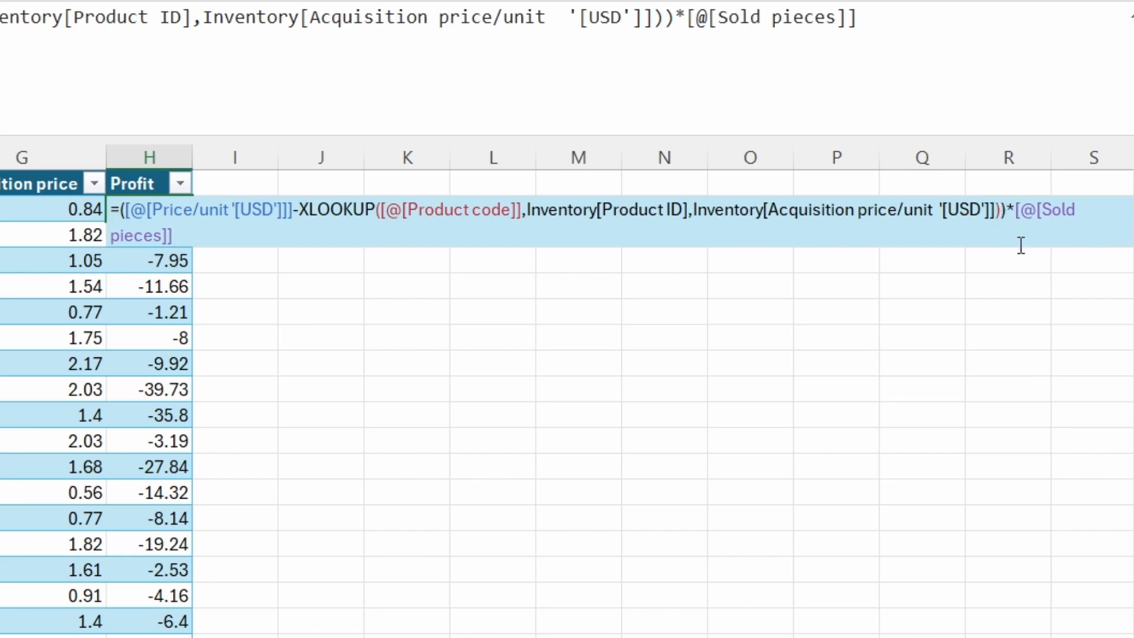
key("Return")
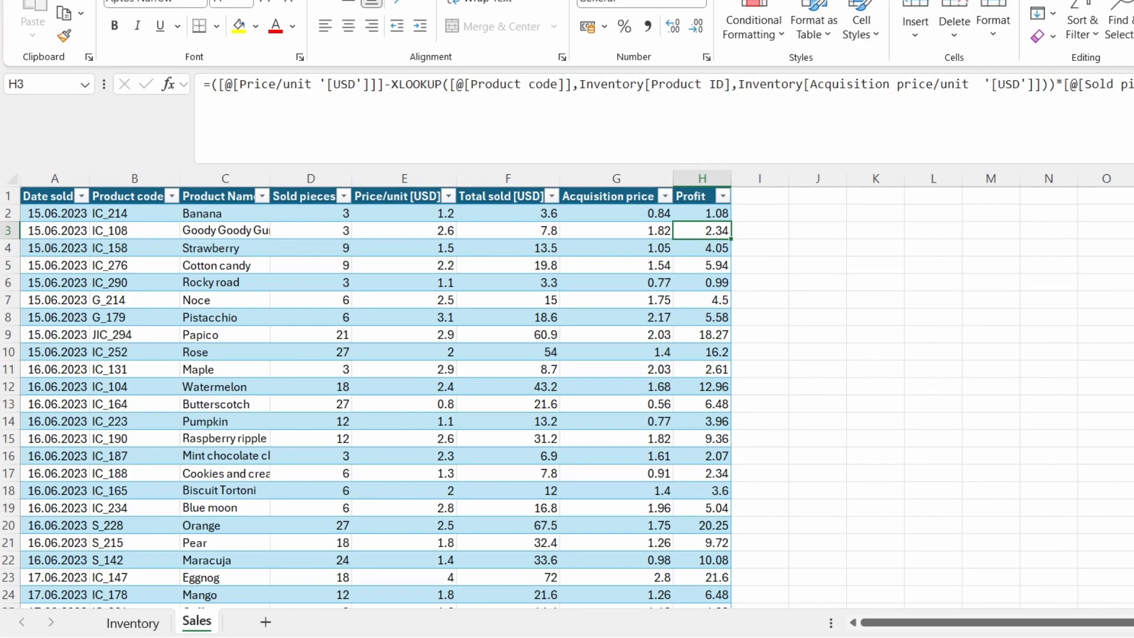
left_click(721, 216)
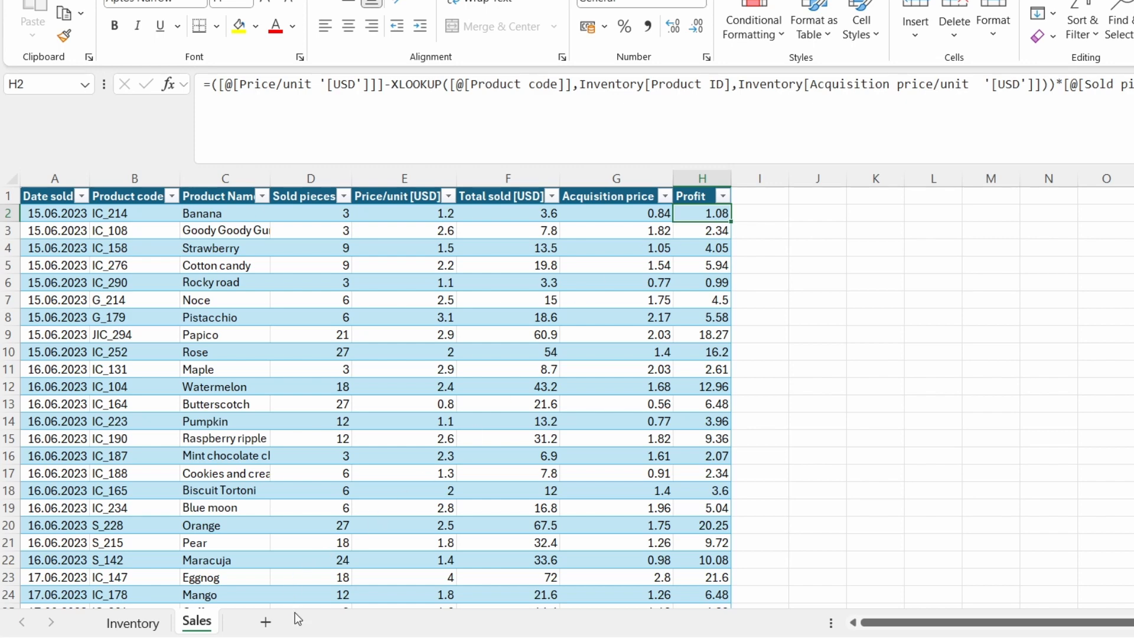
Add a new worksheet and enter the header "Product Id" in B3
left_click(272, 625)
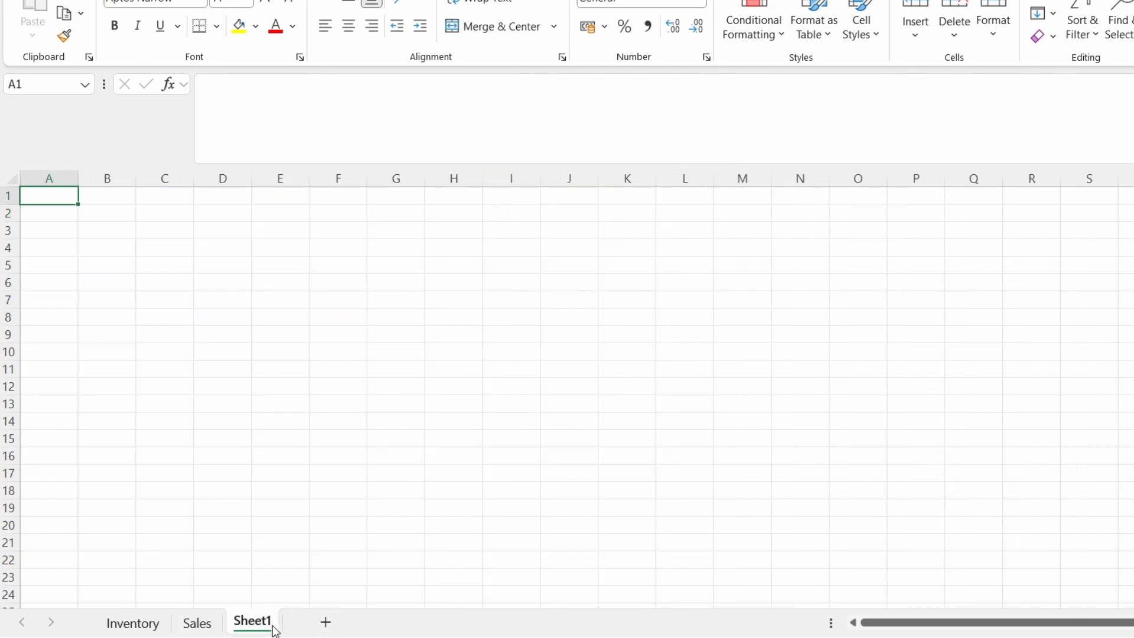
left_click(124, 231)
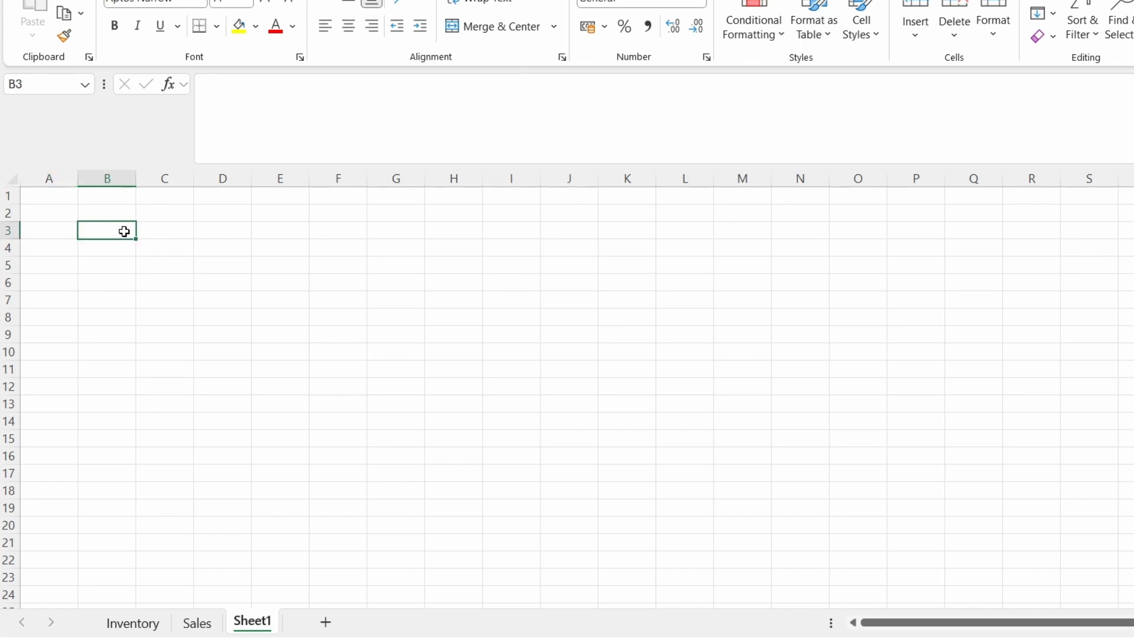
type("pROD")
key("BackSpace")
key("BackSpace")
key("BackSpace")
key("BackSpace")
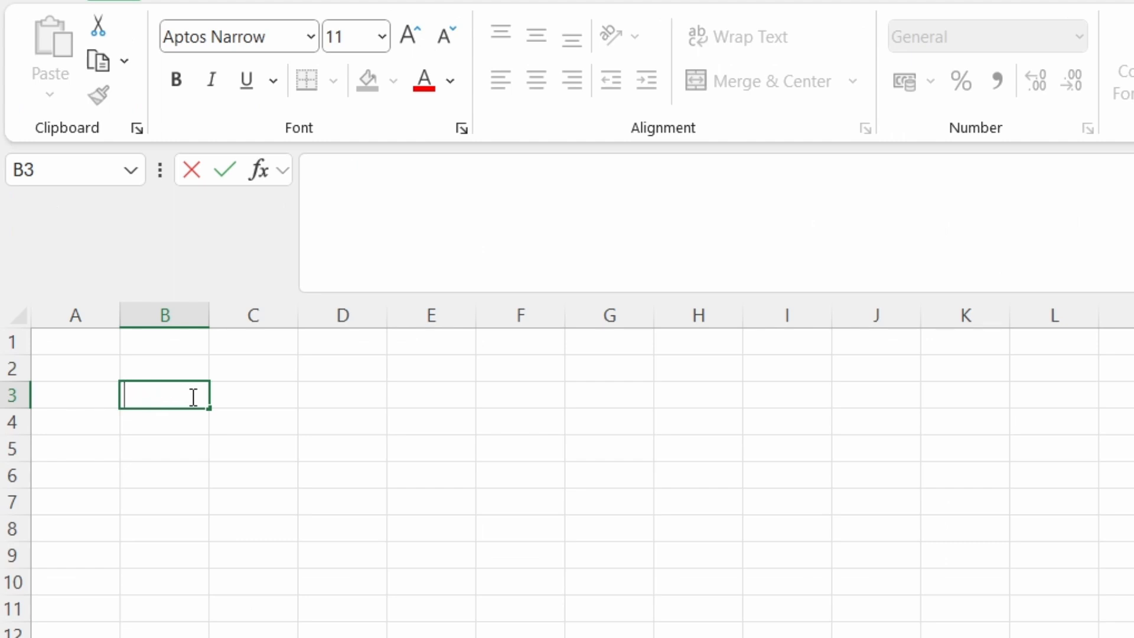
type("Product Id")
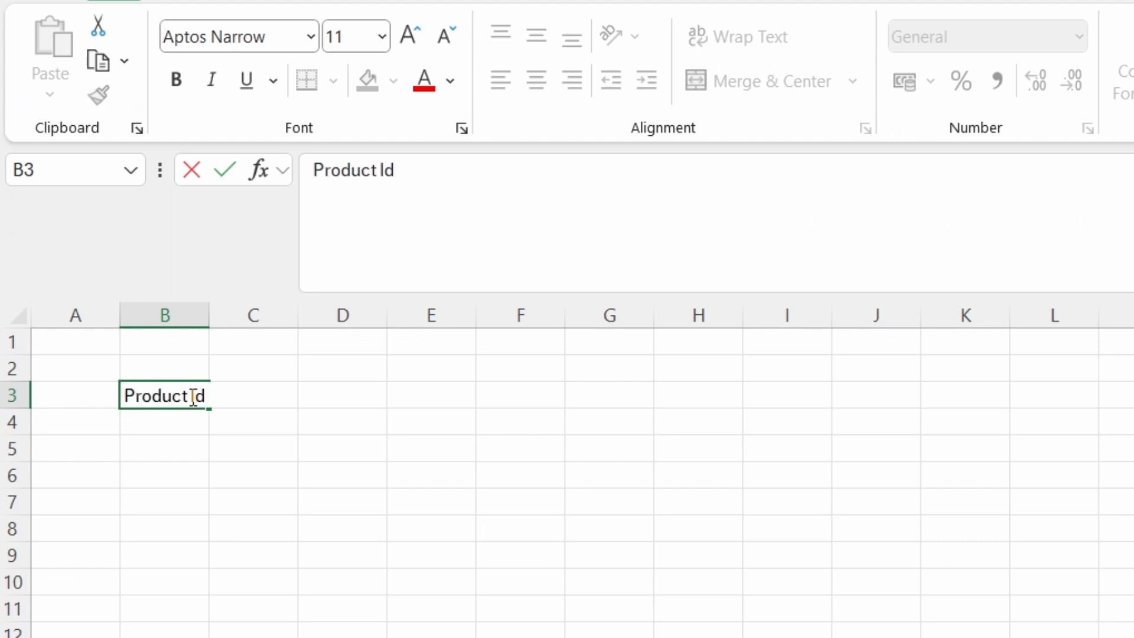
Enter the headers "Product name" in C3 and "Product type" in D3
key("Tab")
type("Product")
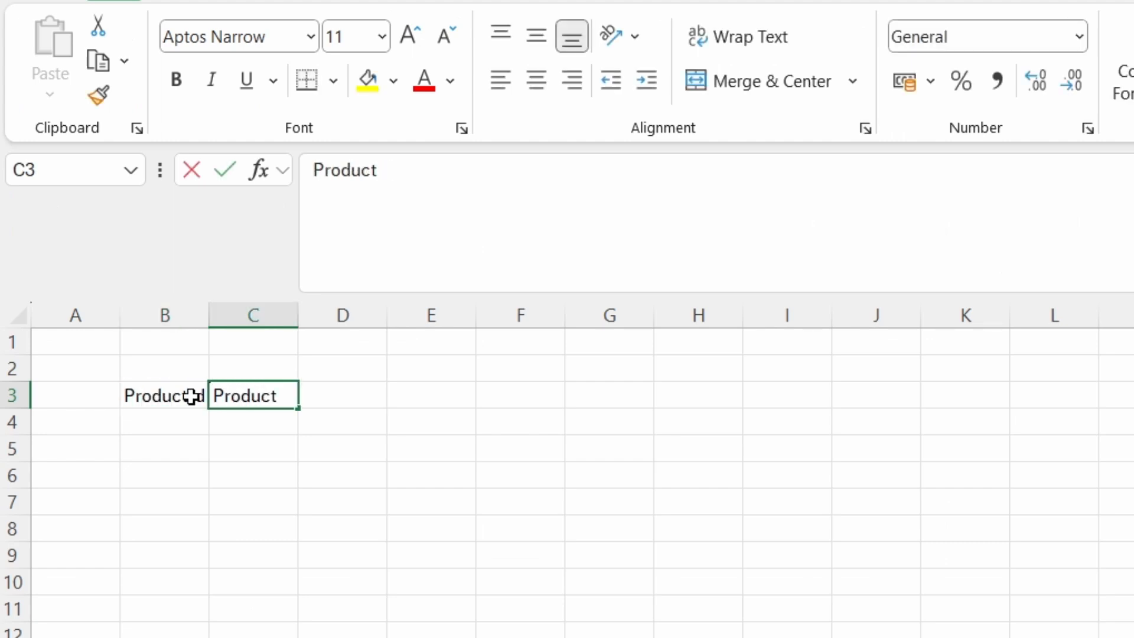
type(" name")
key("Tab")
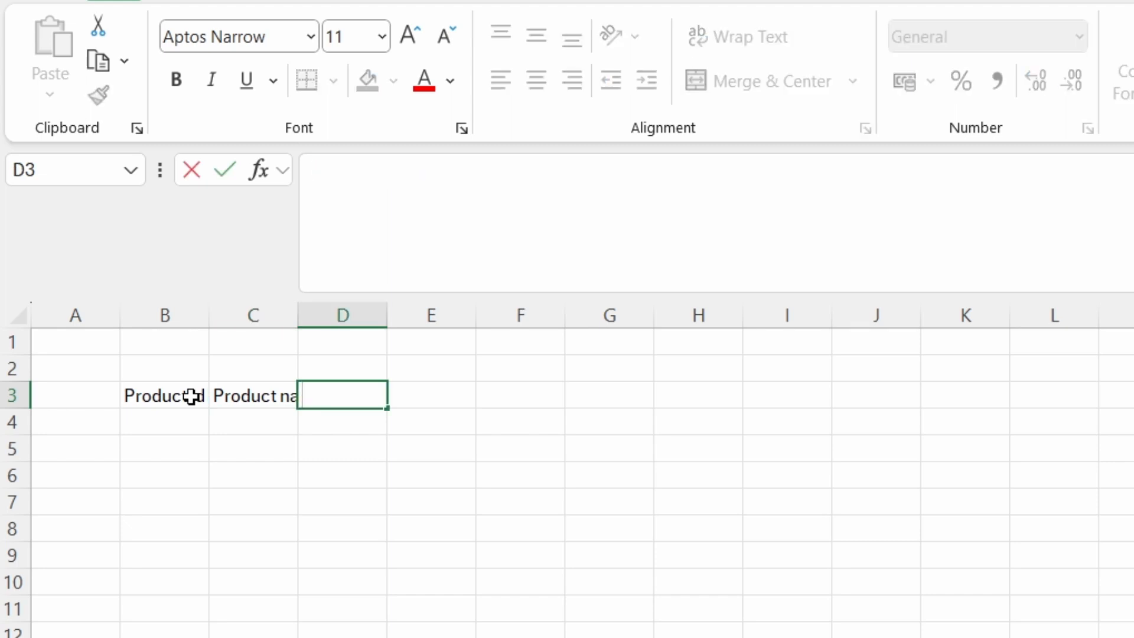
type("Product type")
key("Tab")
Enter the headers "Country of origin" in E3 and "Acquisition price" in F3
type("Count")
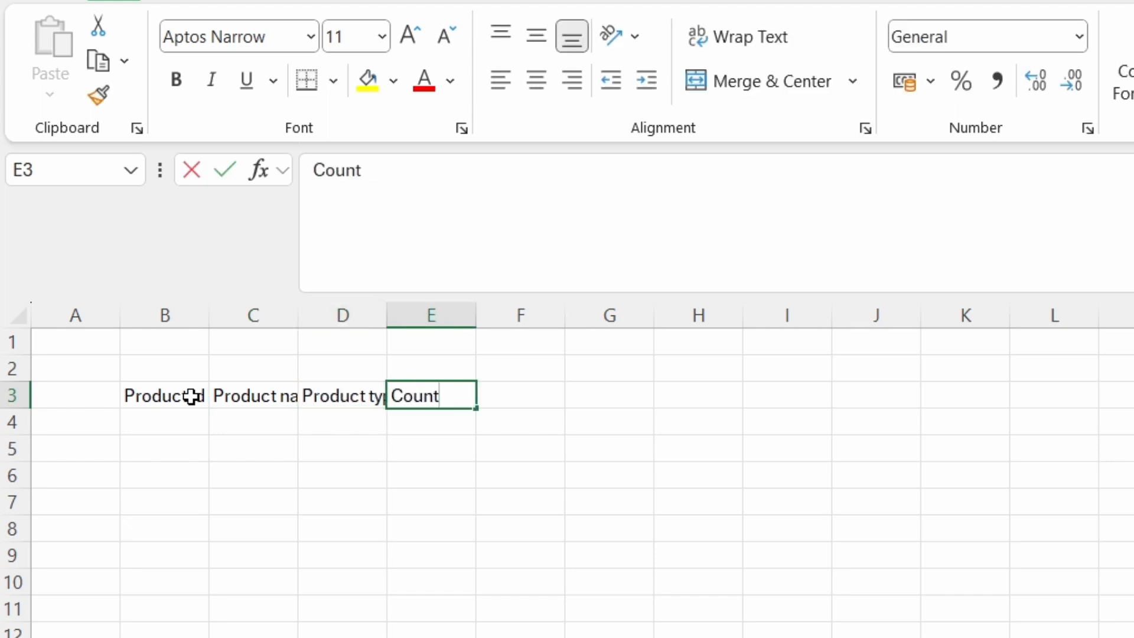
type("ry of origin")
key("Tab")
type("Acqu")
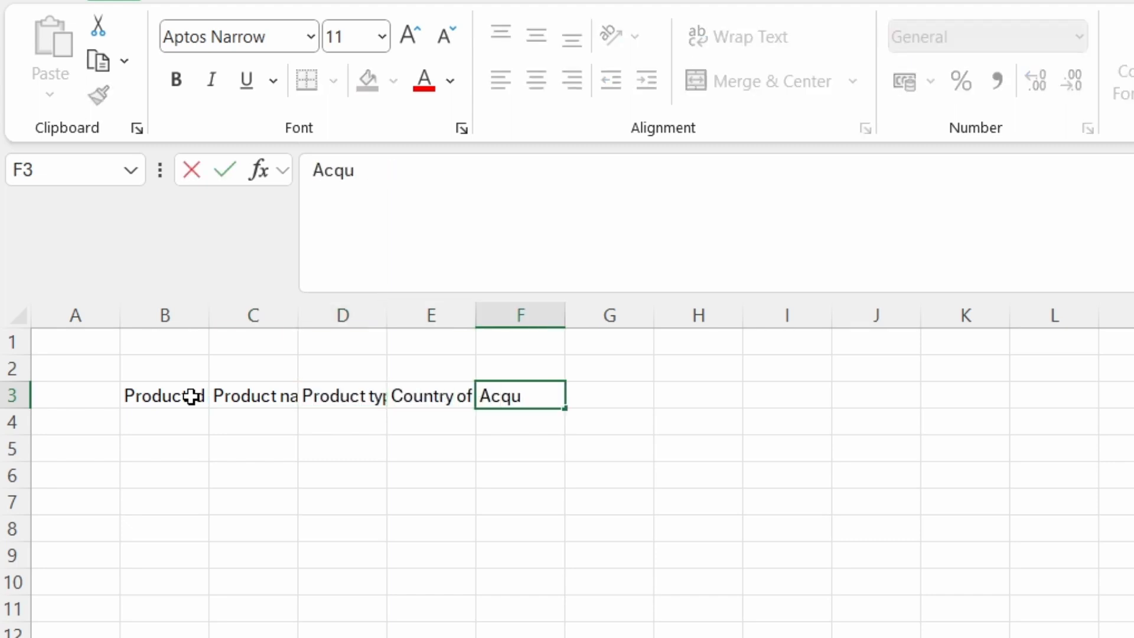
type("isition price")
key("Return")
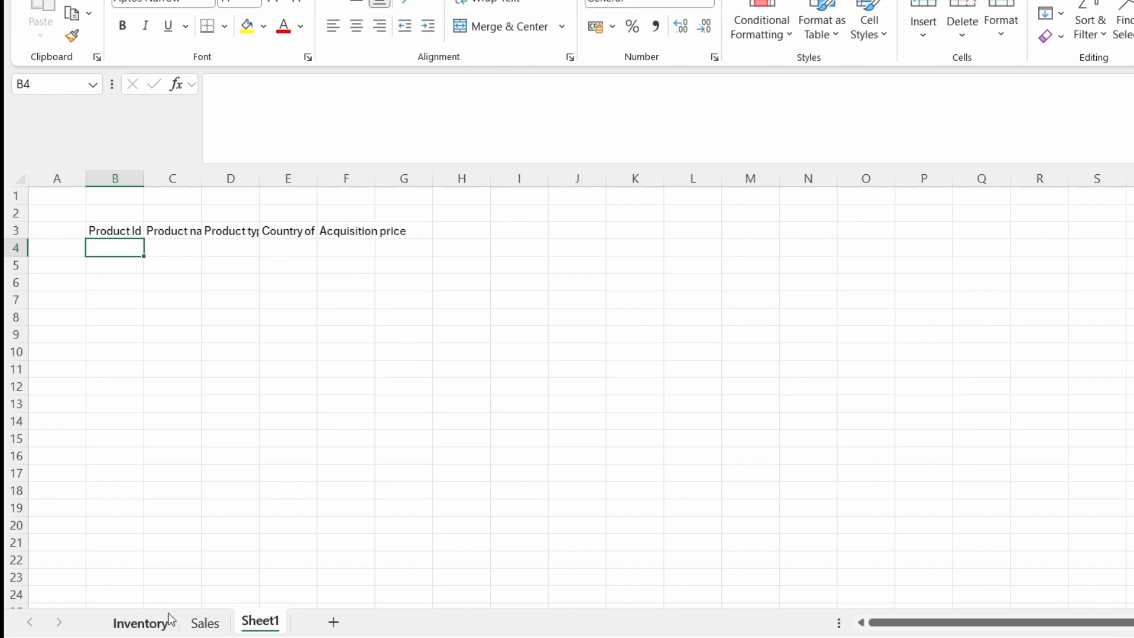
Copy the product code IC_214 from B2 of the Sales sheet into B4 of Sheet1
left_click(198, 630)
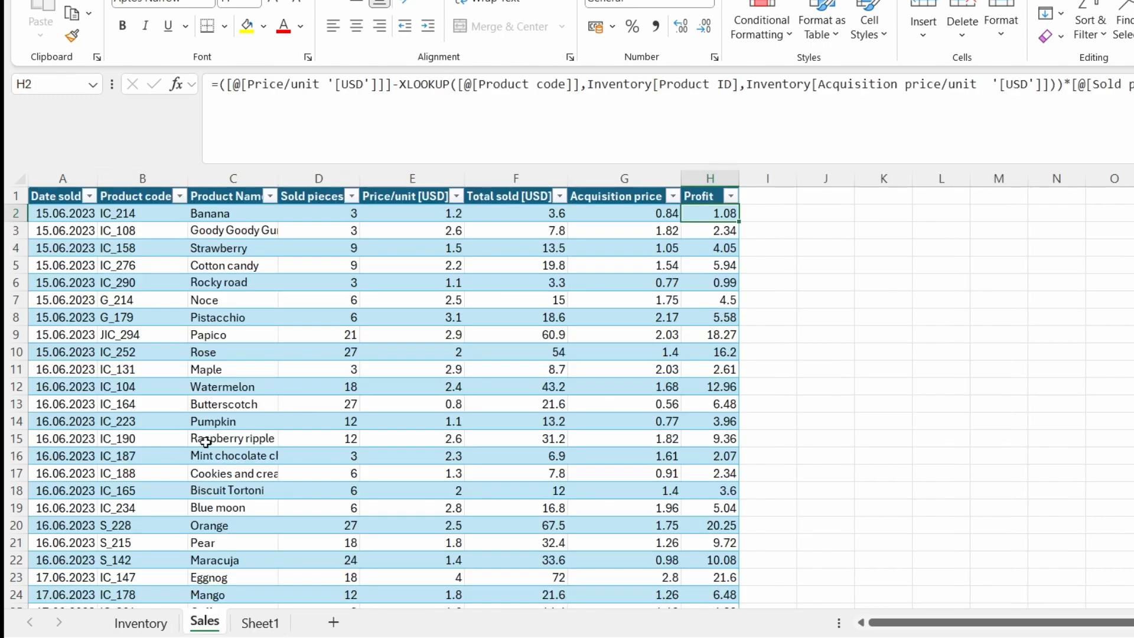
left_click(155, 212)
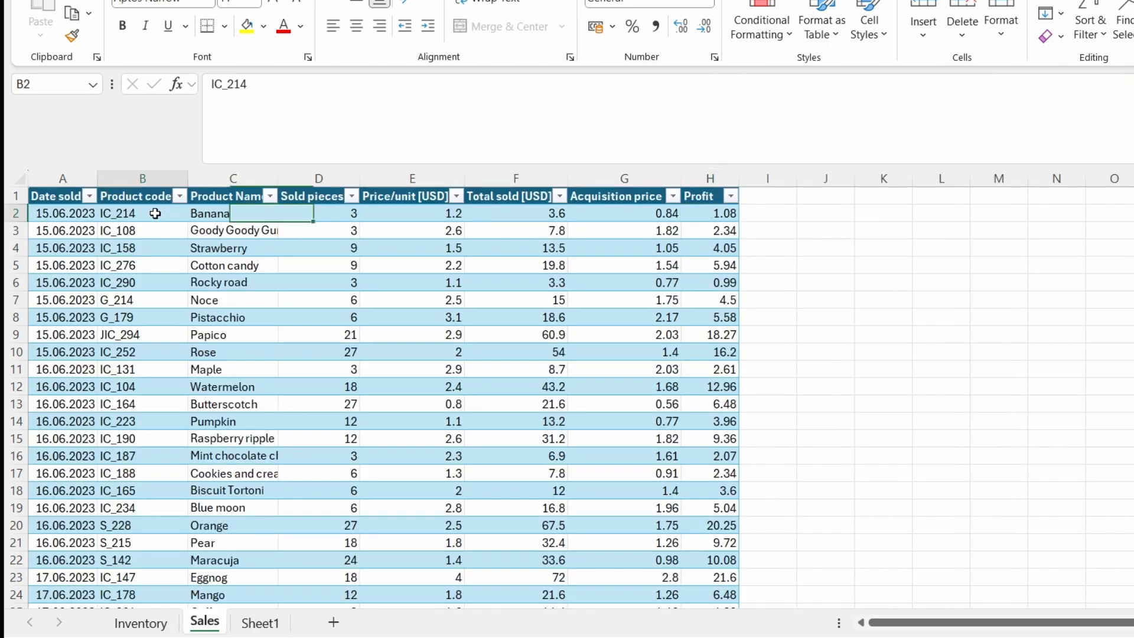
key("ctrl+c")
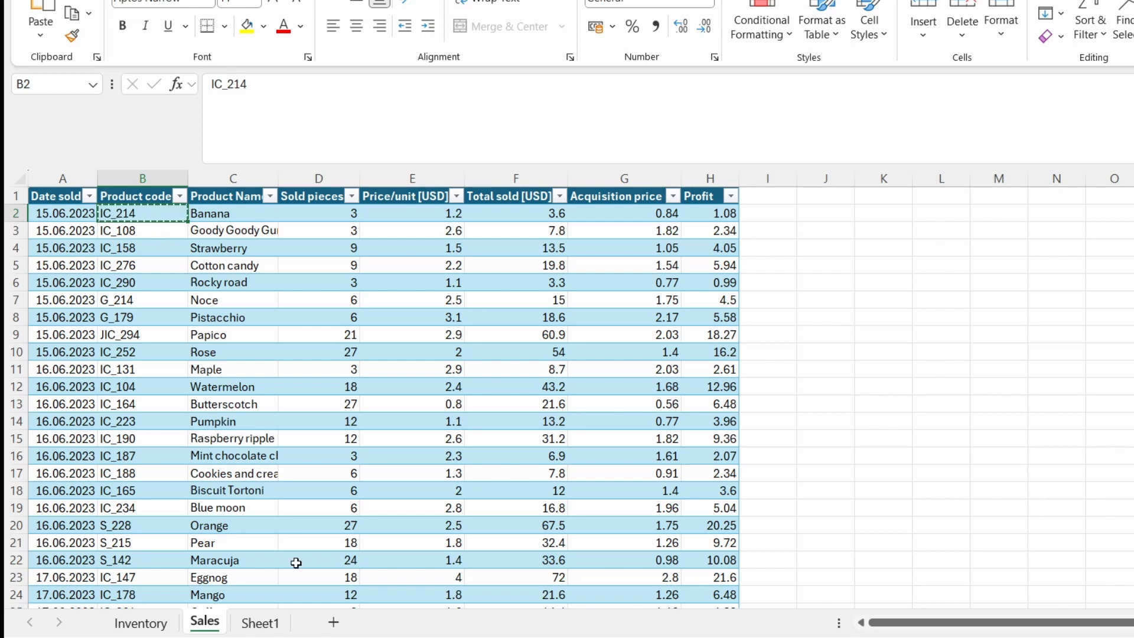
left_click(262, 624)
right_click(123, 249)
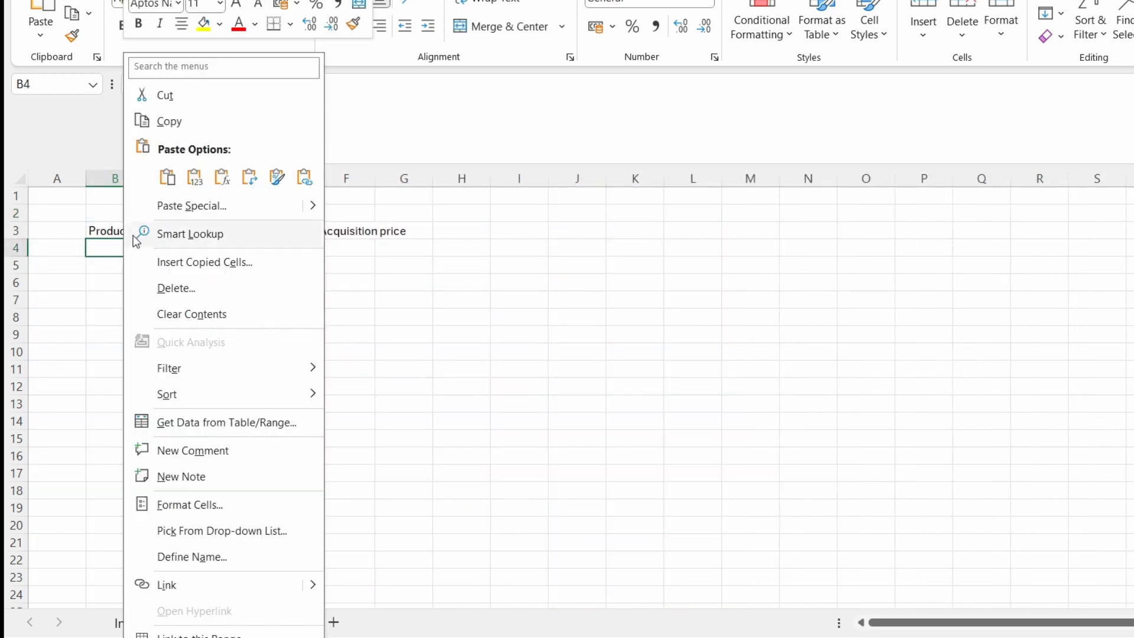
left_click(164, 177)
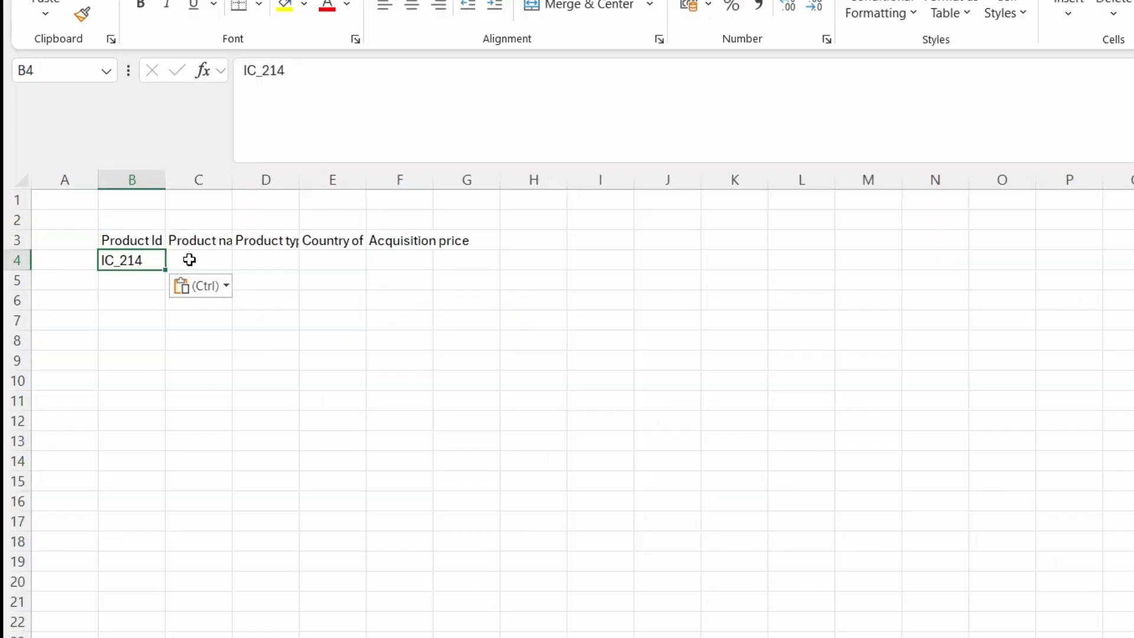
Begin an XLOOKUP formula in C4 of Sheet1 with B4 as the lookup value
left_click(189, 260)
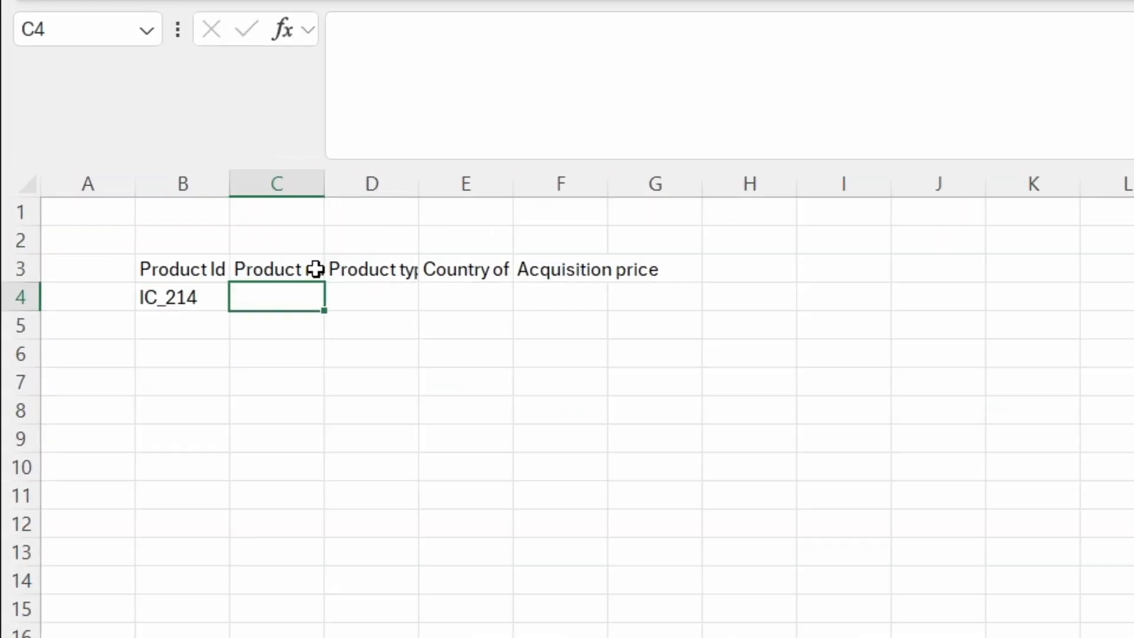
type("=XLO")
key("Tab")
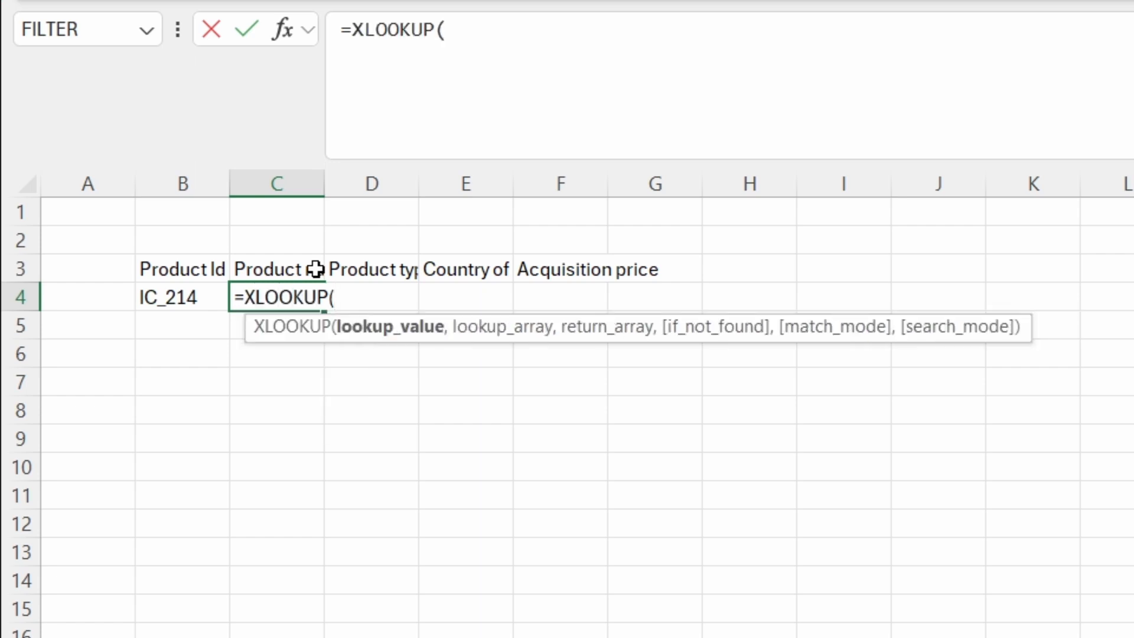
left_click(187, 297)
type(",")
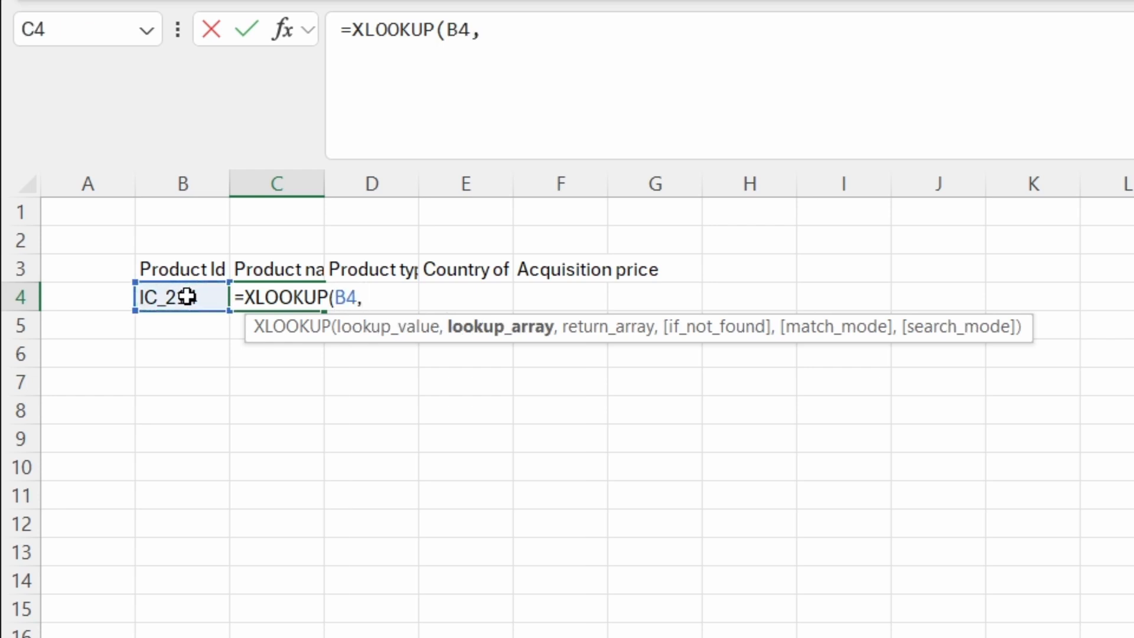
Set the lookup array of the C4 XLOOKUP to Inventory[Product ID]
type("Inv")
key("Tab")
type("[")
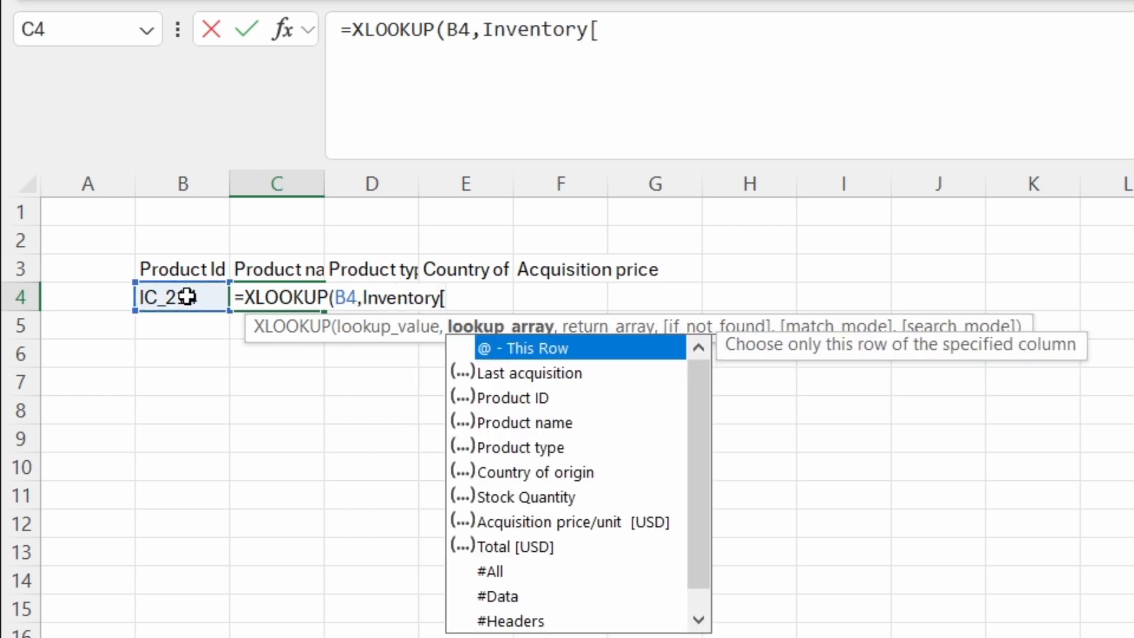
key("Down")
key("Down")
key("Tab")
type("],")
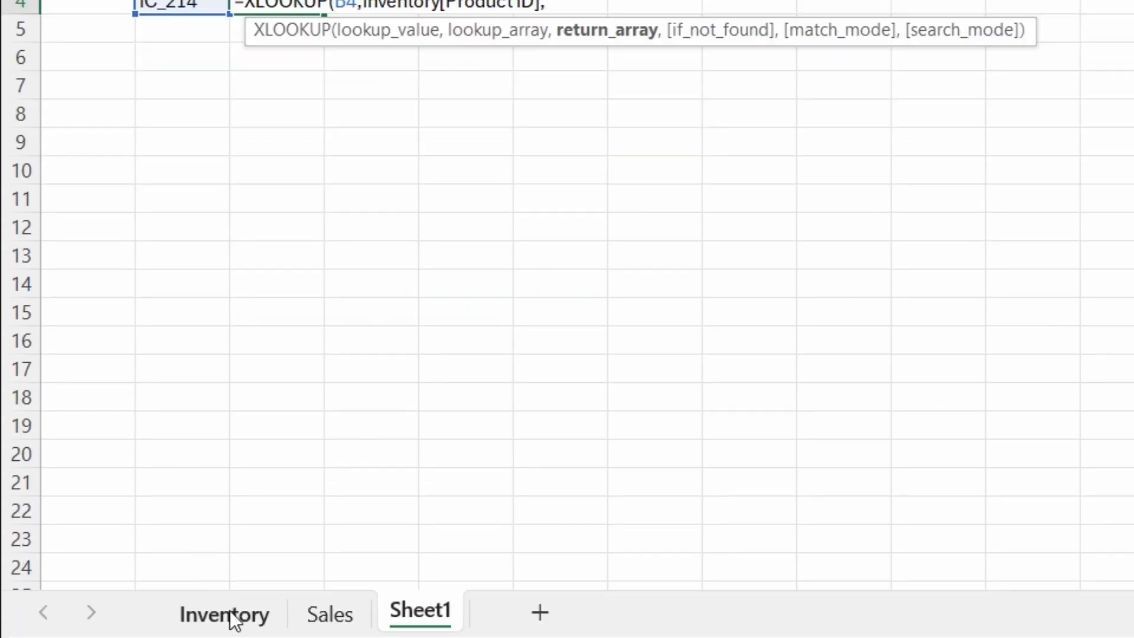
Use Inventory[[Product name]:[Country of origin]] as the return array of the C4 XLOOKUP and complete the formula
left_click(228, 615)
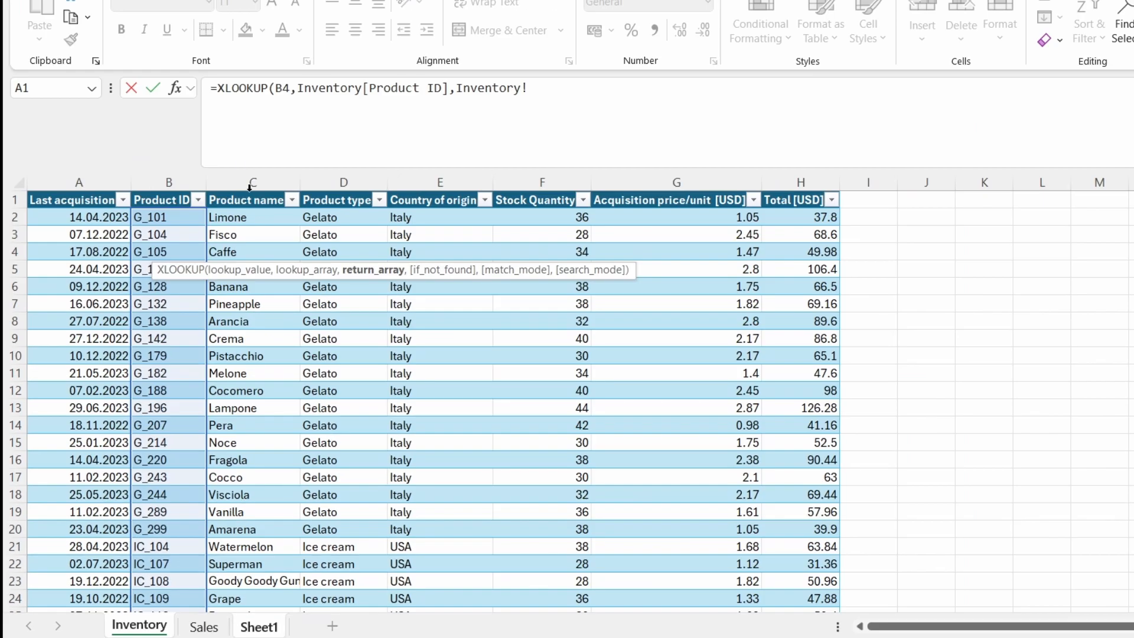
left_click(263, 186)
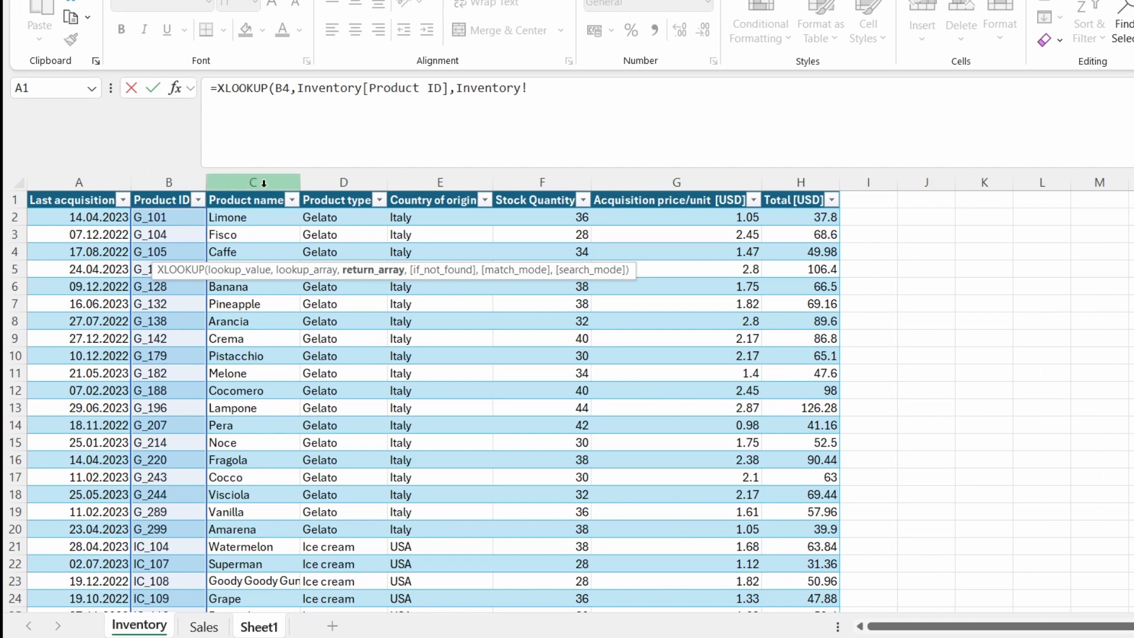
left_click_drag(263, 187, 453, 178)
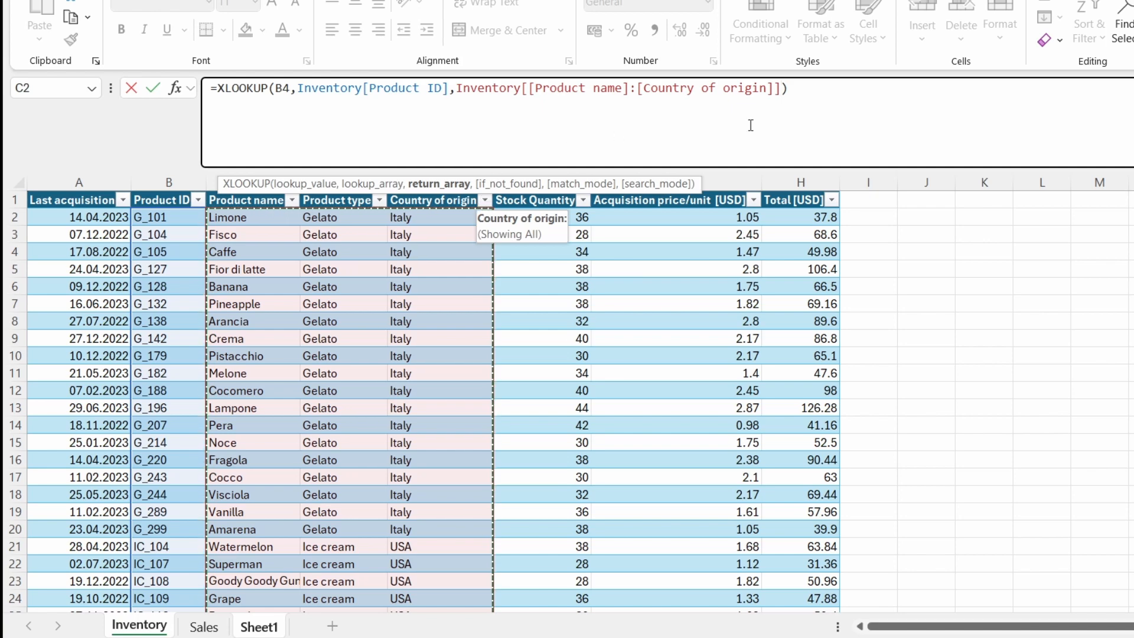
key("Return")
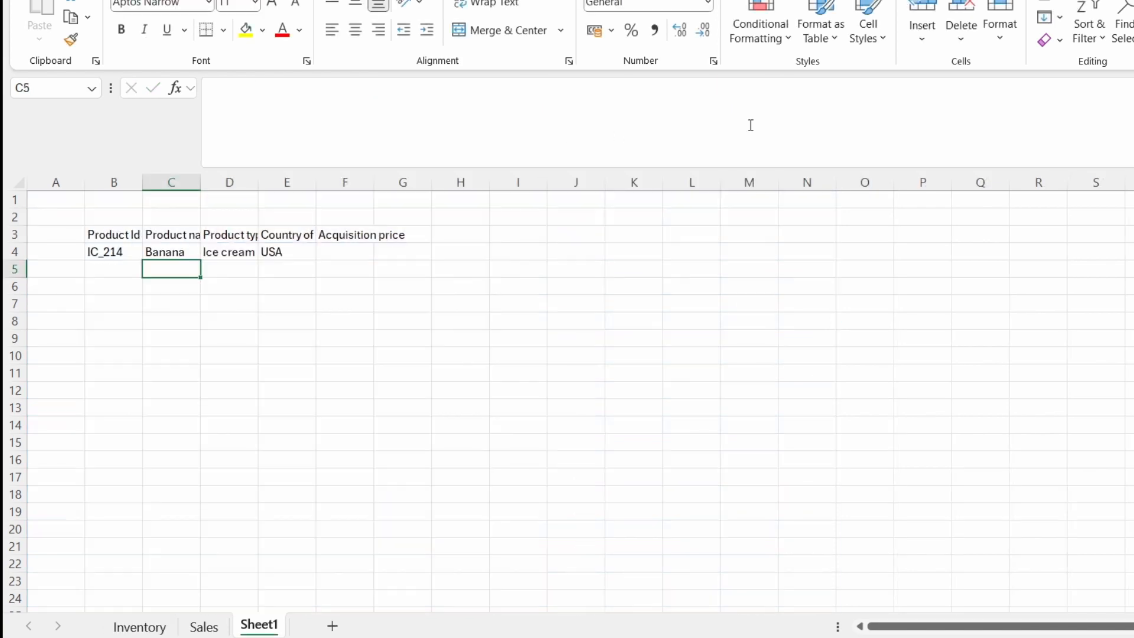
Auto-fit the widths of columns E, D and C on Sheet1 to their contents
double_click(316, 182)
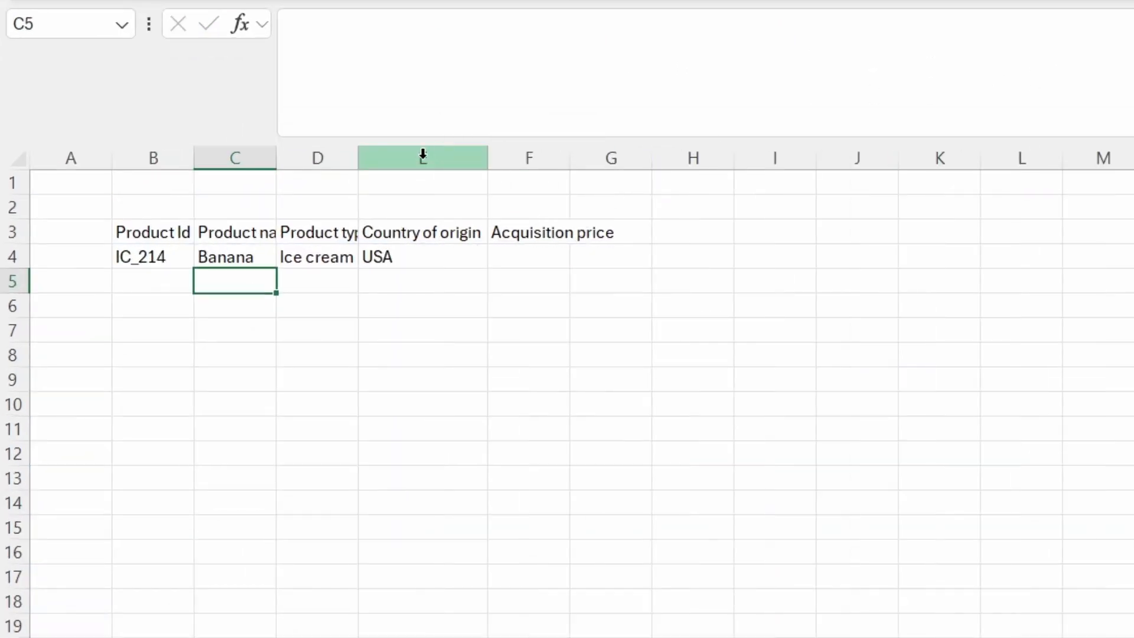
double_click(359, 158)
double_click(276, 157)
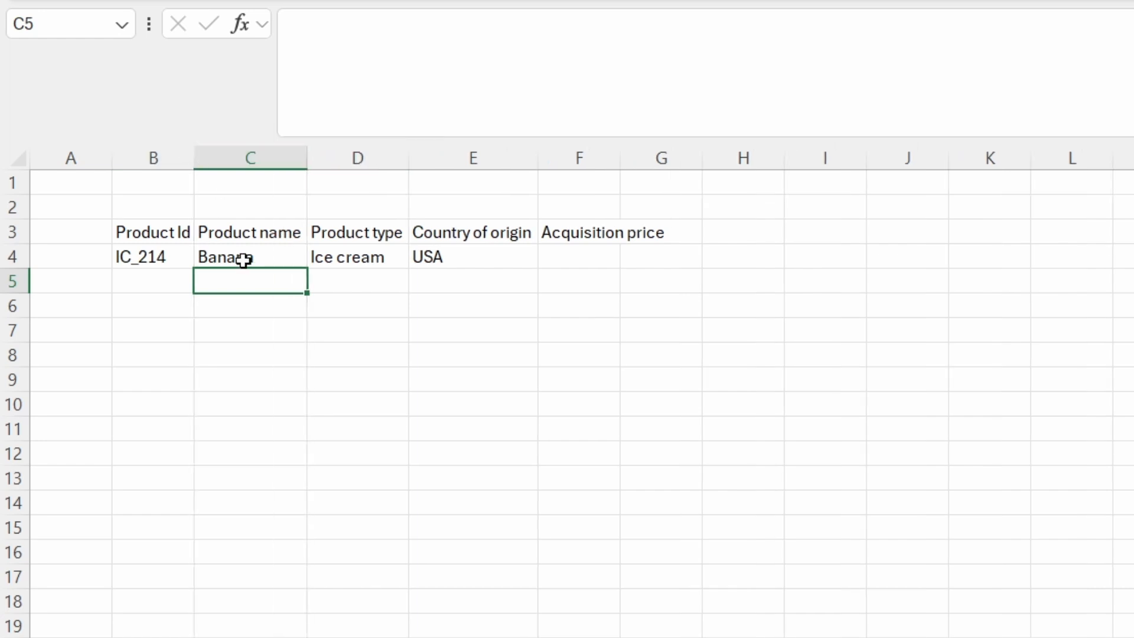
Compare the returned range C4:E4 on Sheet1 with the location of the Acquisition price/unit [USD] column in the Inventory table
left_click_drag(245, 260, 469, 257)
left_click(485, 300)
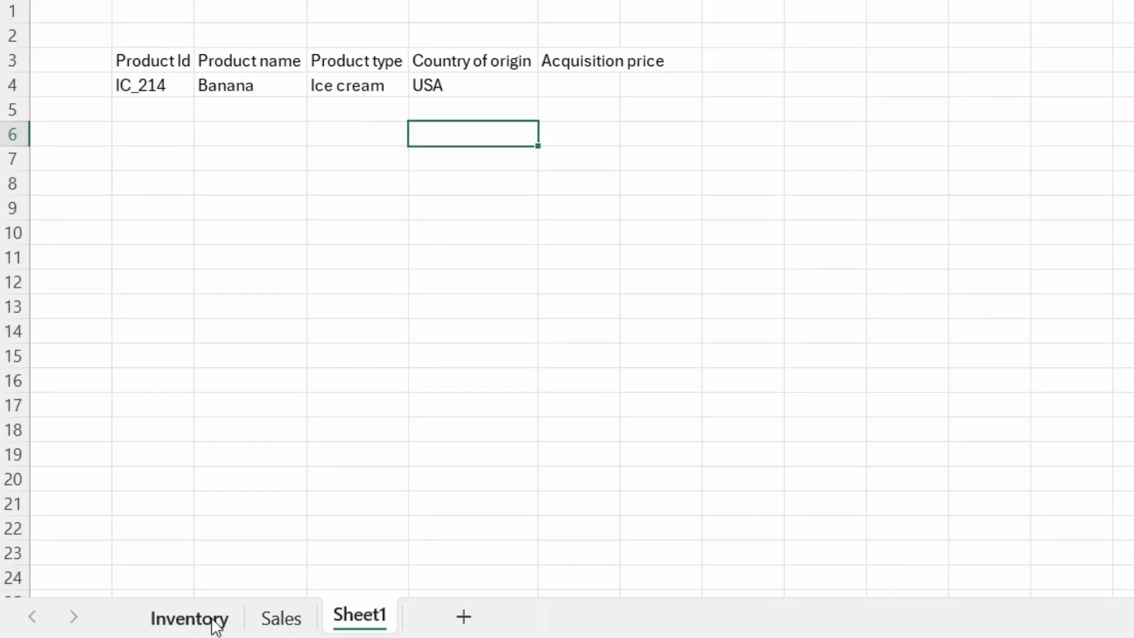
left_click(214, 620)
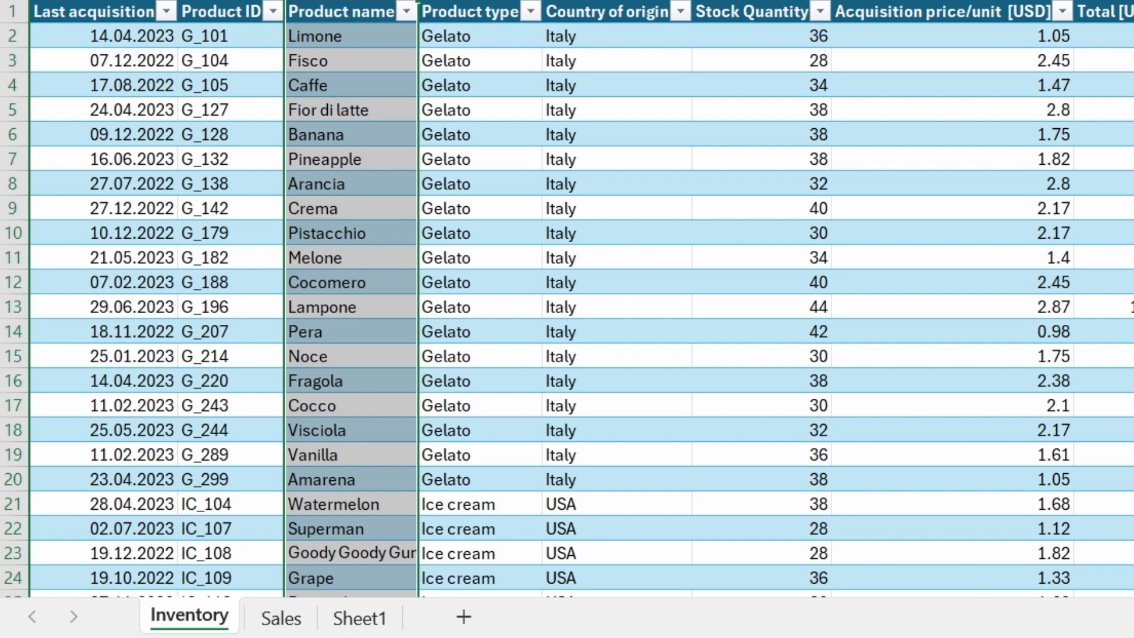
left_click(762, 1)
left_click(952, 0)
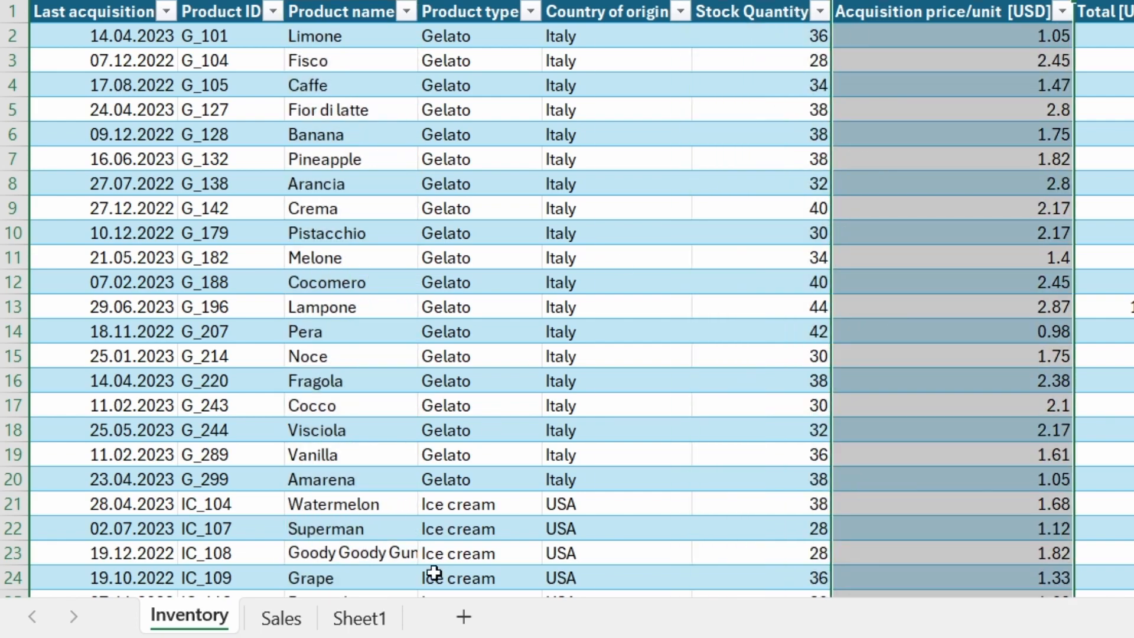
left_click(378, 620)
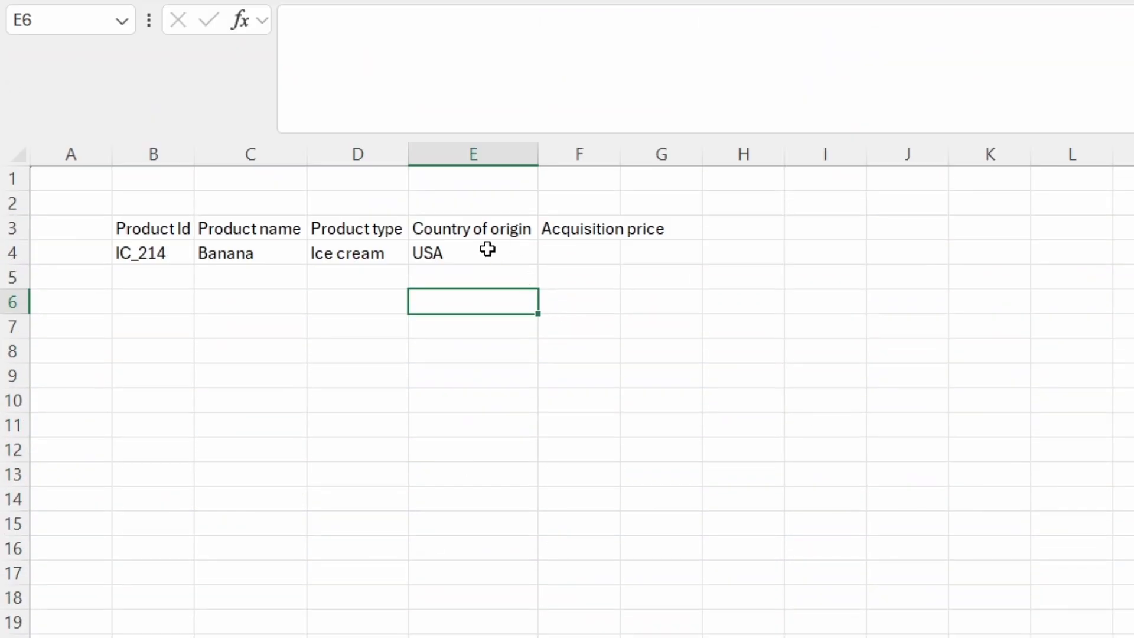
left_click(476, 84)
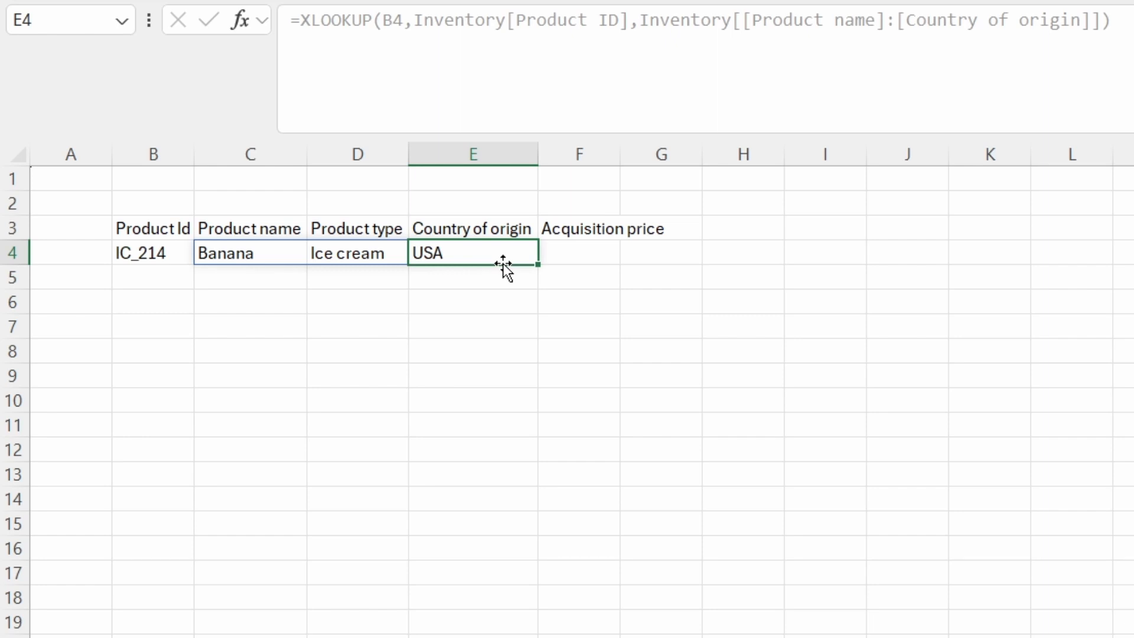
Begin an XLOOKUP formula in F4 of Sheet1 with B4 as the lookup value and Inventory[Product ID] as the lookup array
left_click(575, 250)
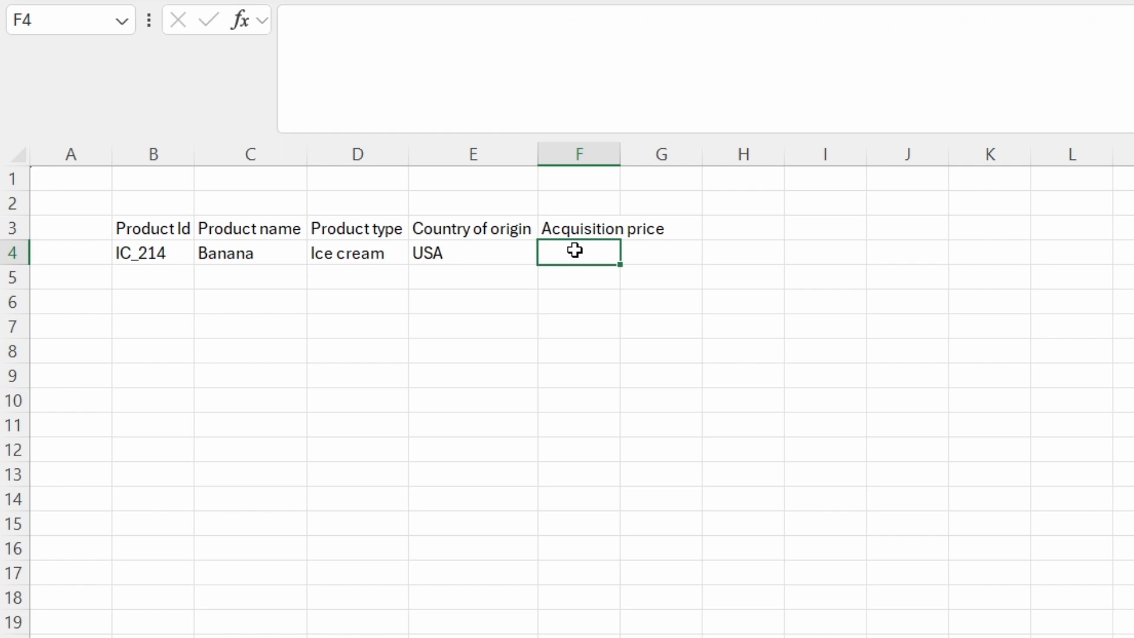
type("=xlo")
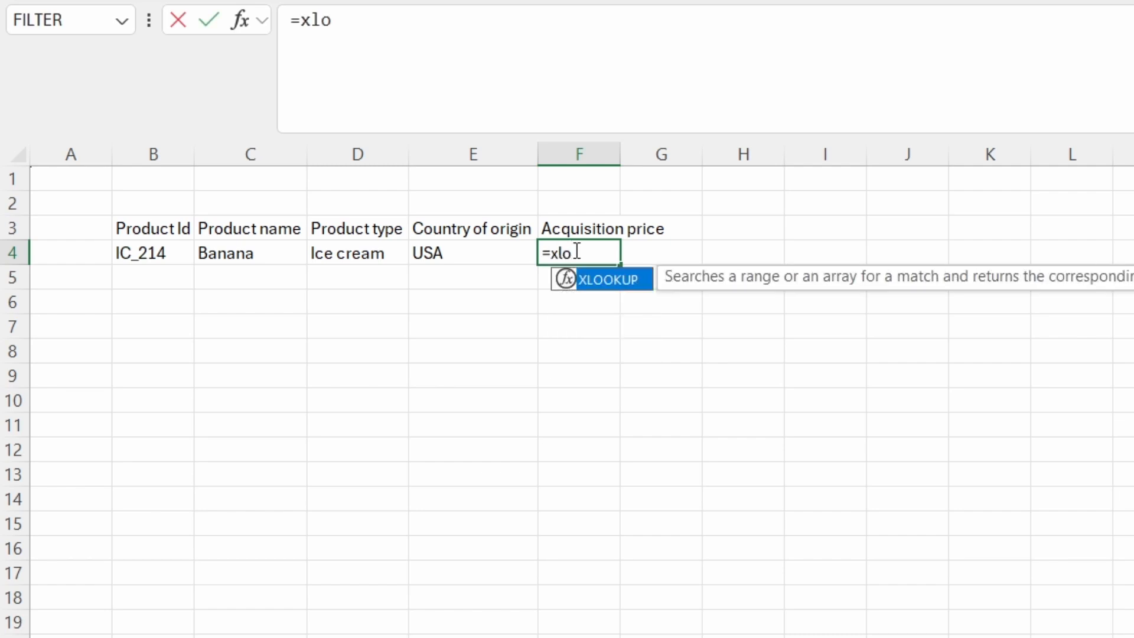
key("Tab")
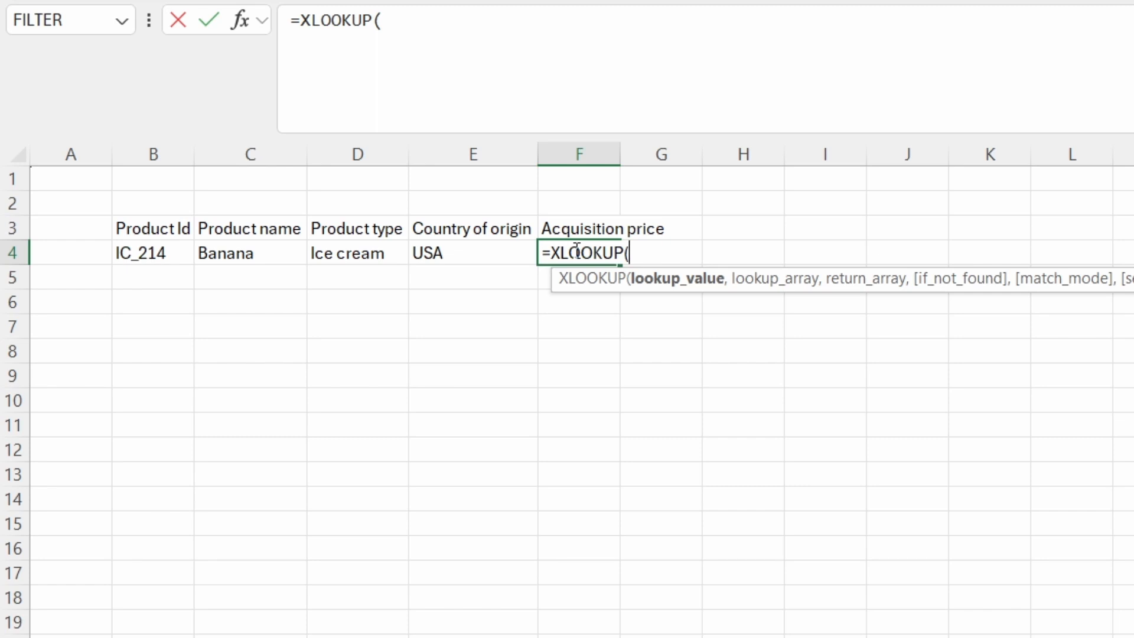
left_click(166, 252)
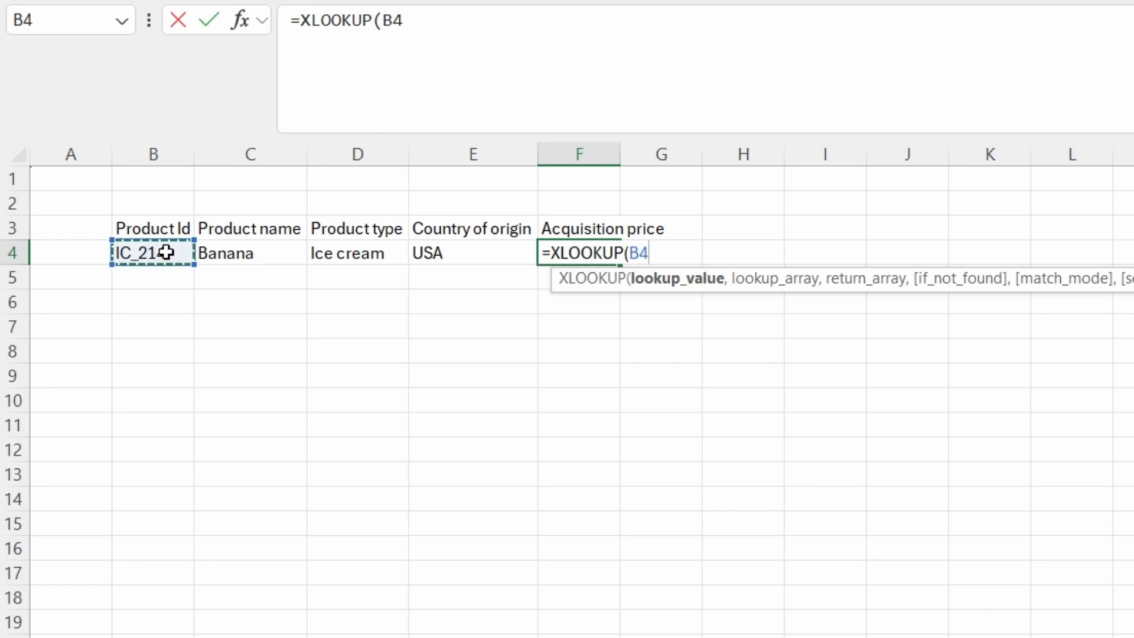
type(",")
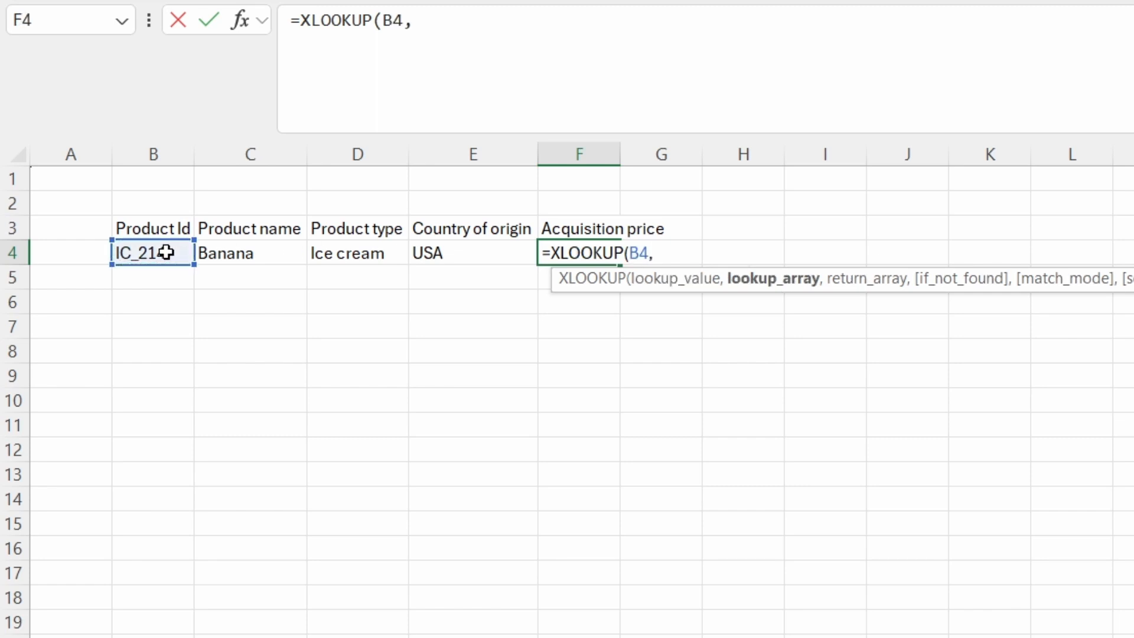
type("Inventory[")
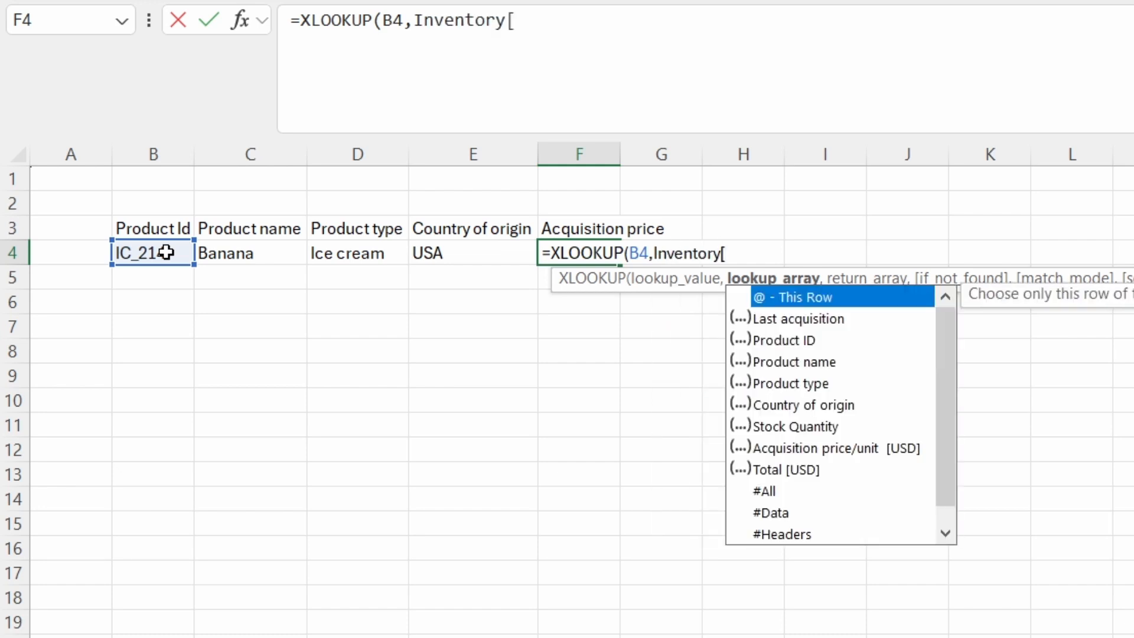
key("Down")
key("Tab")
Use the Inventory table's Acquisition price/unit [USD] column as the return array of the F4 XLOOKUP and complete the formula
type("],Inve")
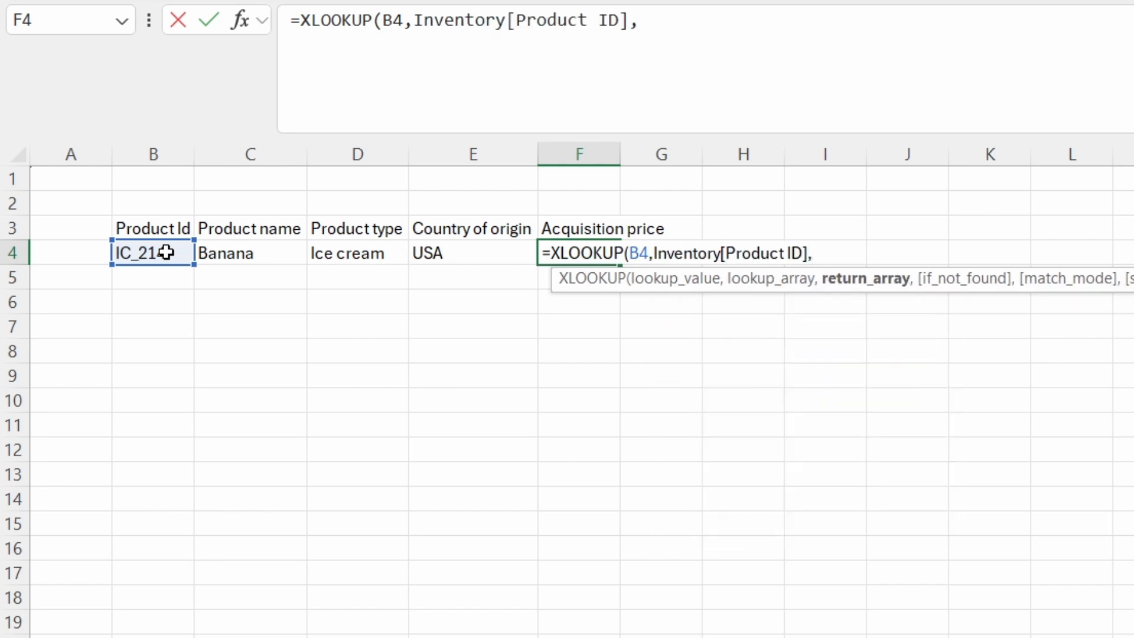
key("Tab")
type("[")
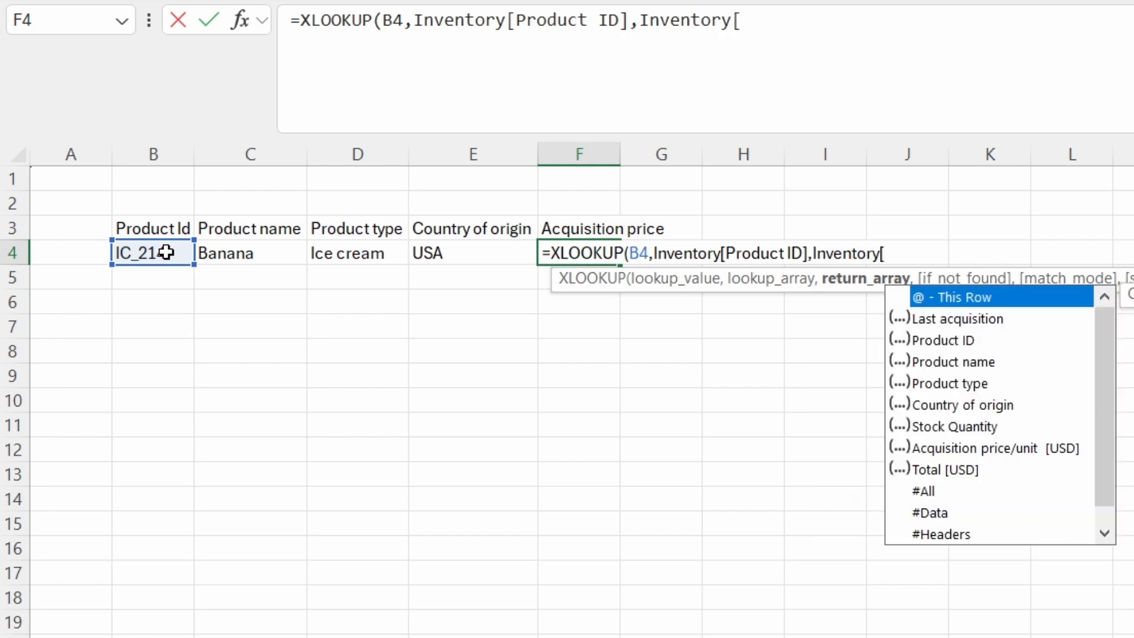
key("Down")
key("Down")
key("Down")
key("Down")
key("Down")
key("Down")
key("Down")
key("Tab")
type("]])")
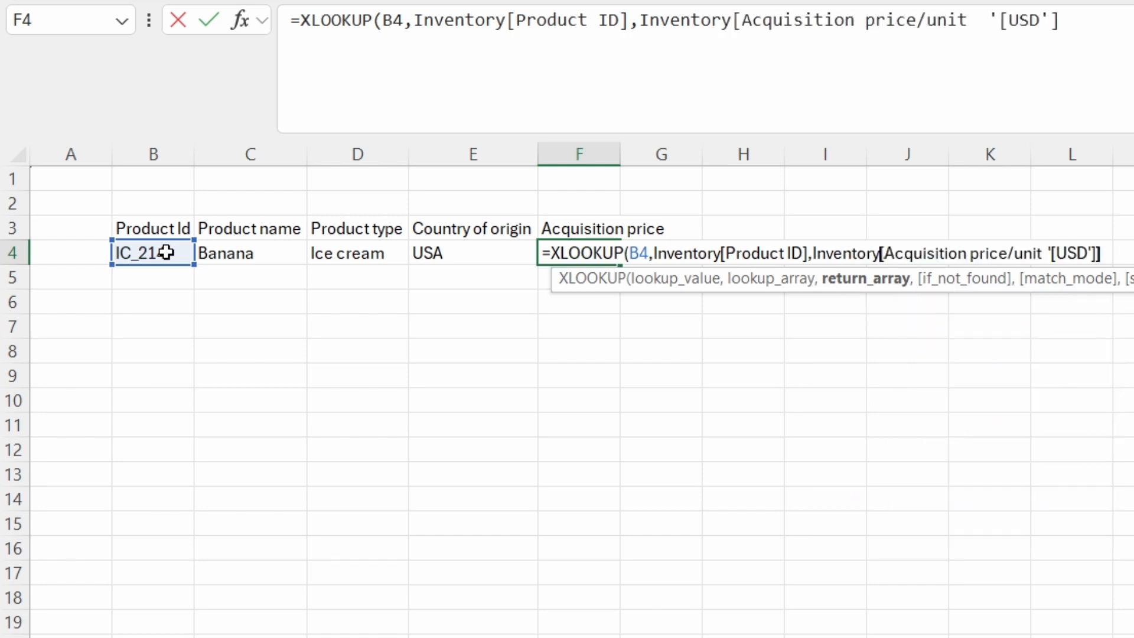
key("Return")
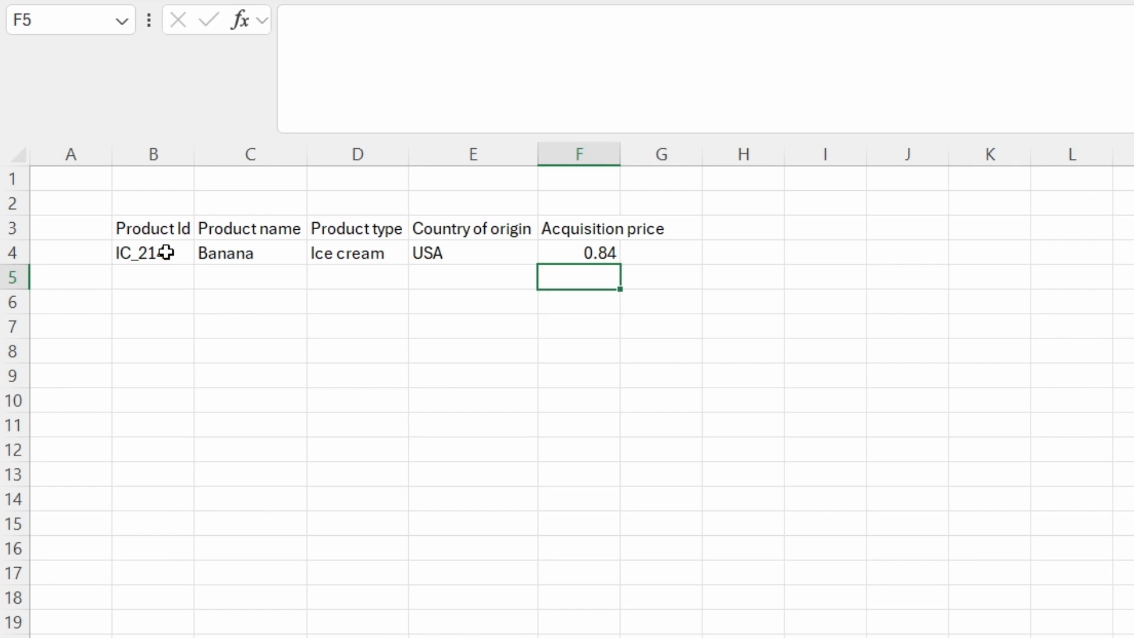
Replace the product ID in B4 of Sheet1 with G_132
left_click(165, 252)
double_click(171, 250)
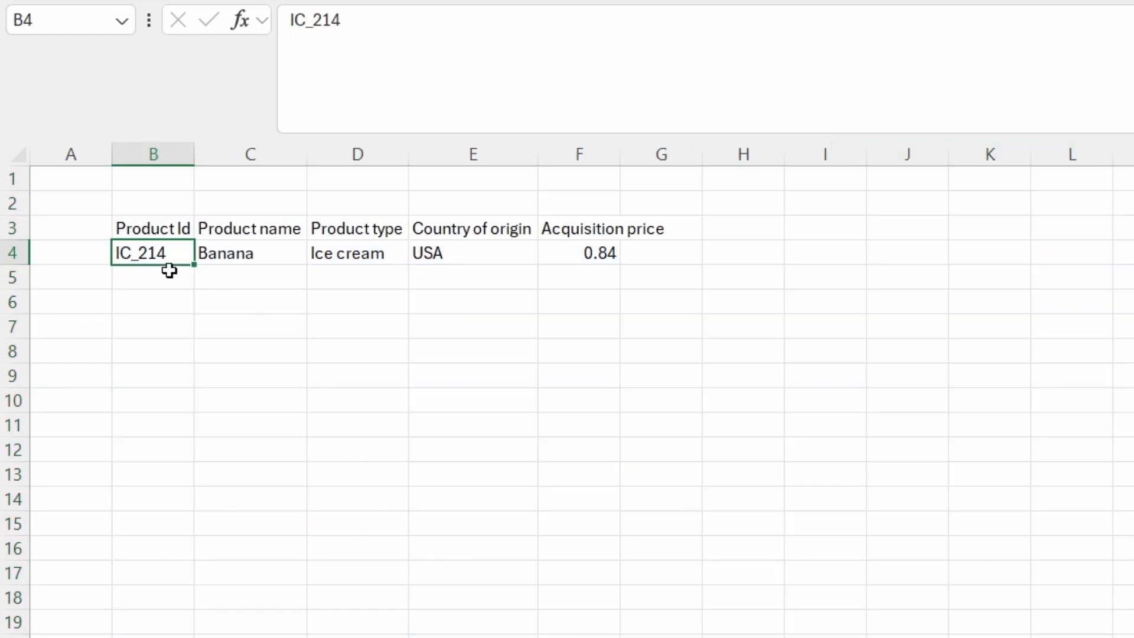
double_click(171, 253)
left_click_drag(172, 252, 98, 253)
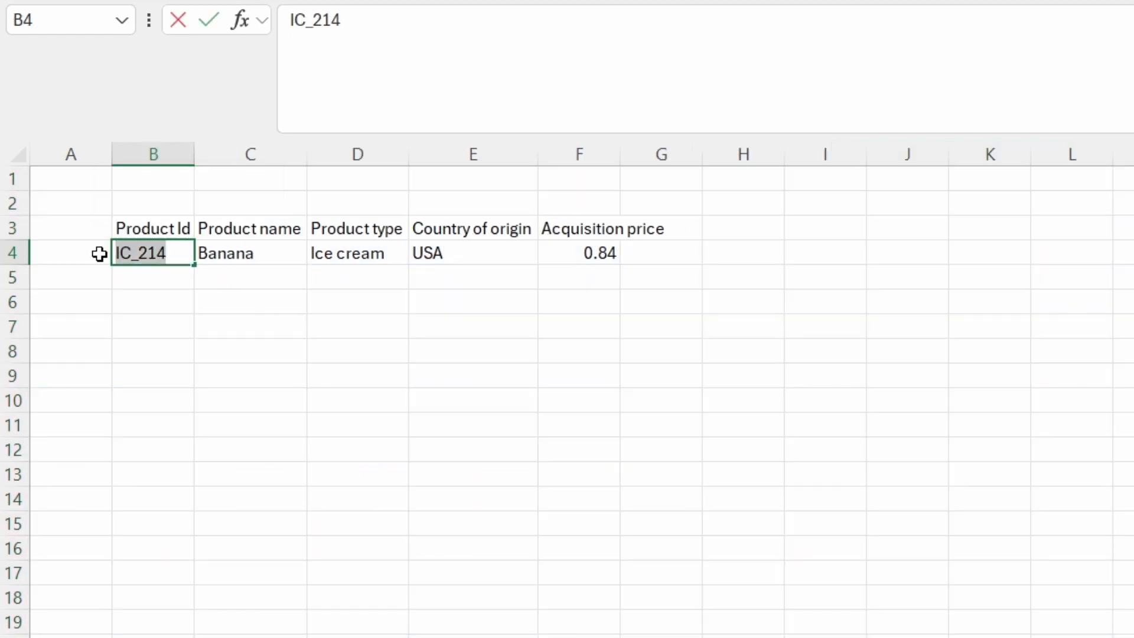
type("G_132")
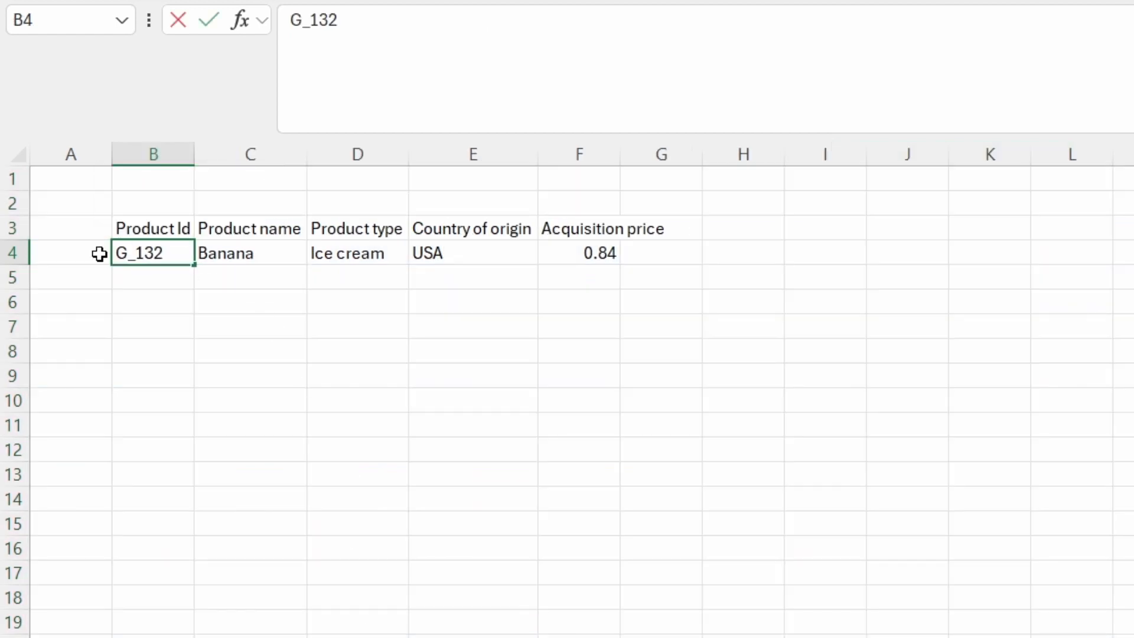
key("Return")
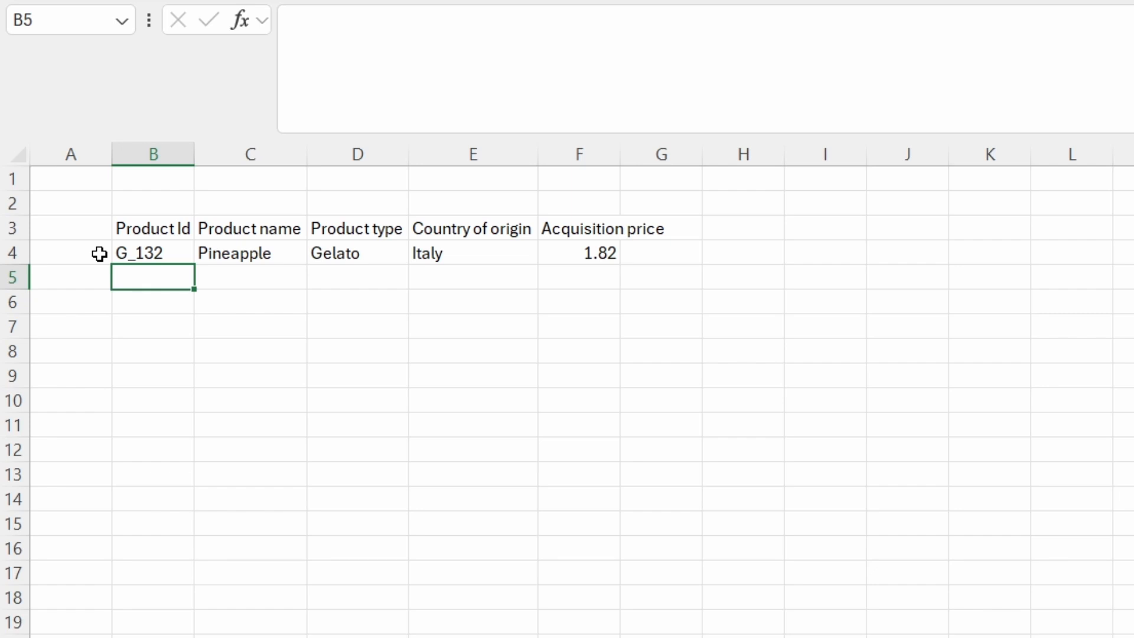
Set the product ID in B4 of Sheet1 to the nonexistent code G_900
left_click(170, 253)
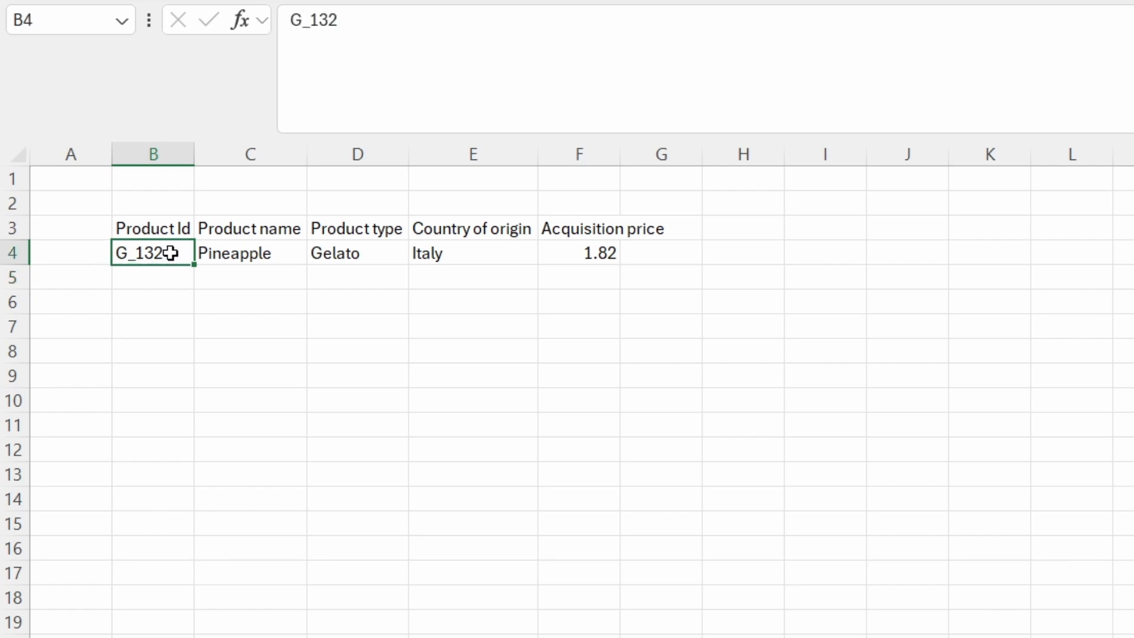
double_click(177, 254)
left_click_drag(177, 253, 140, 253)
type("900")
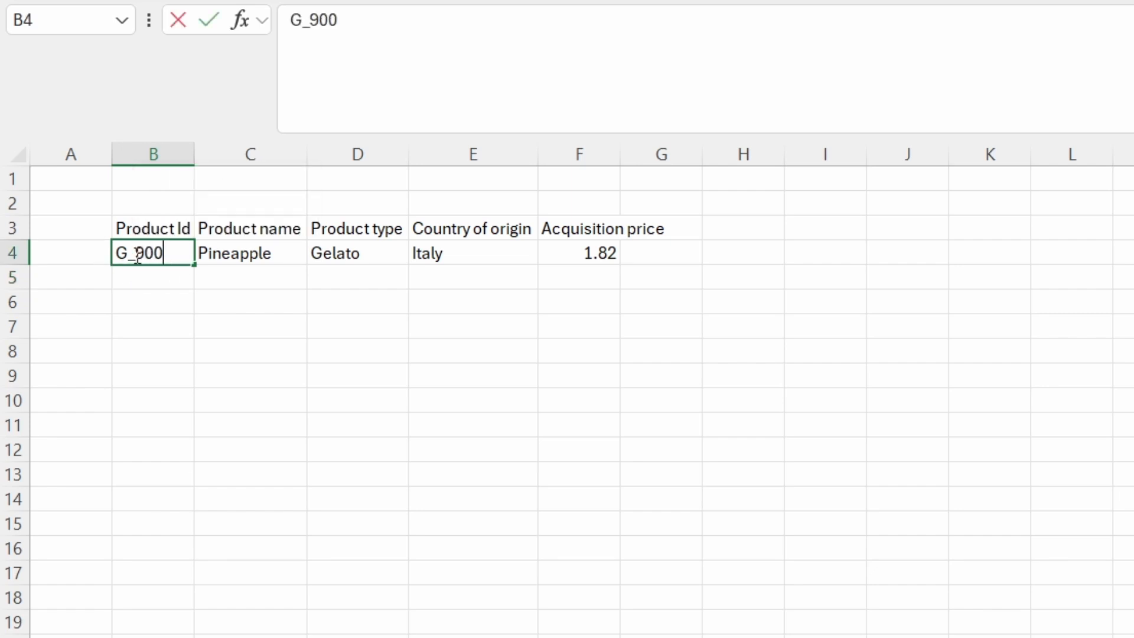
key("Return")
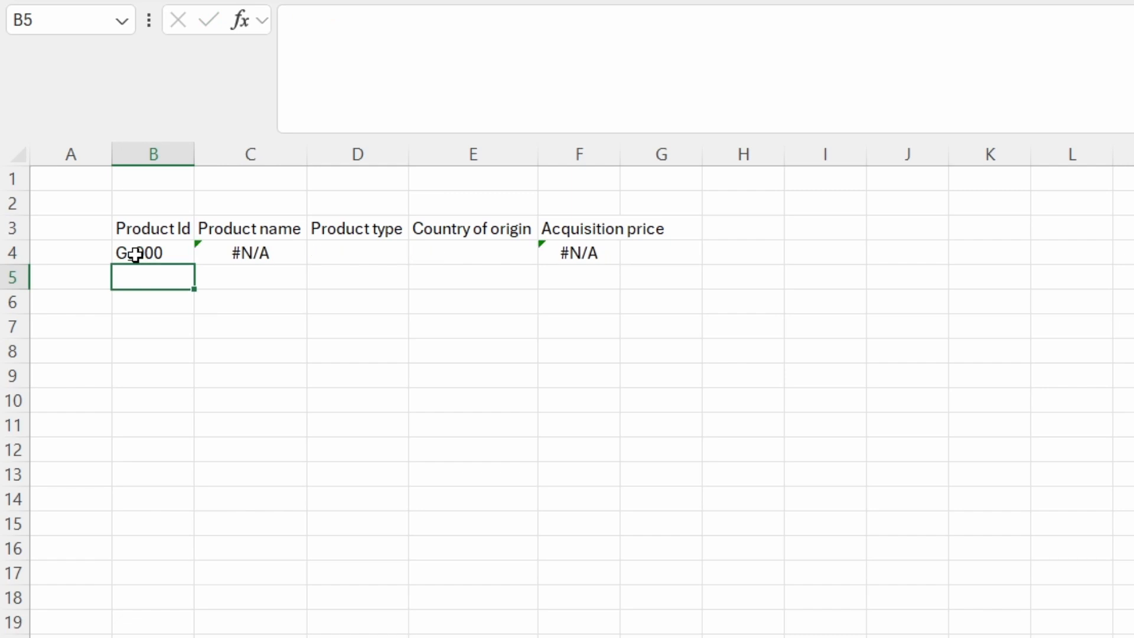
Add "Value not found" as the if_not_found argument of the XLOOKUP formula in C4
left_click(252, 253)
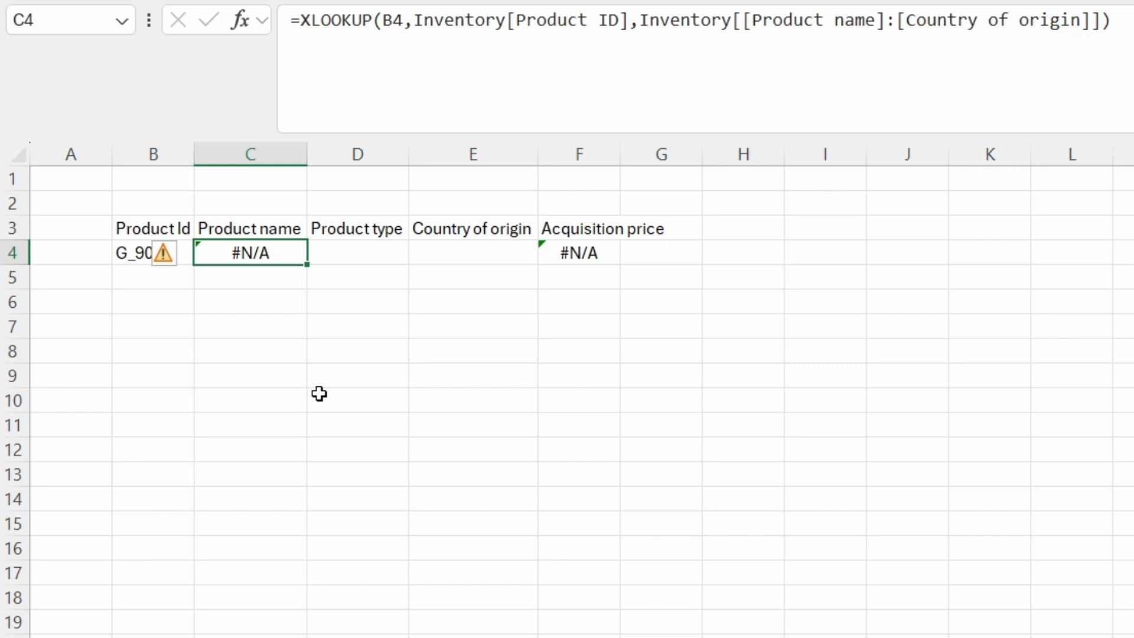
left_click(122, 252)
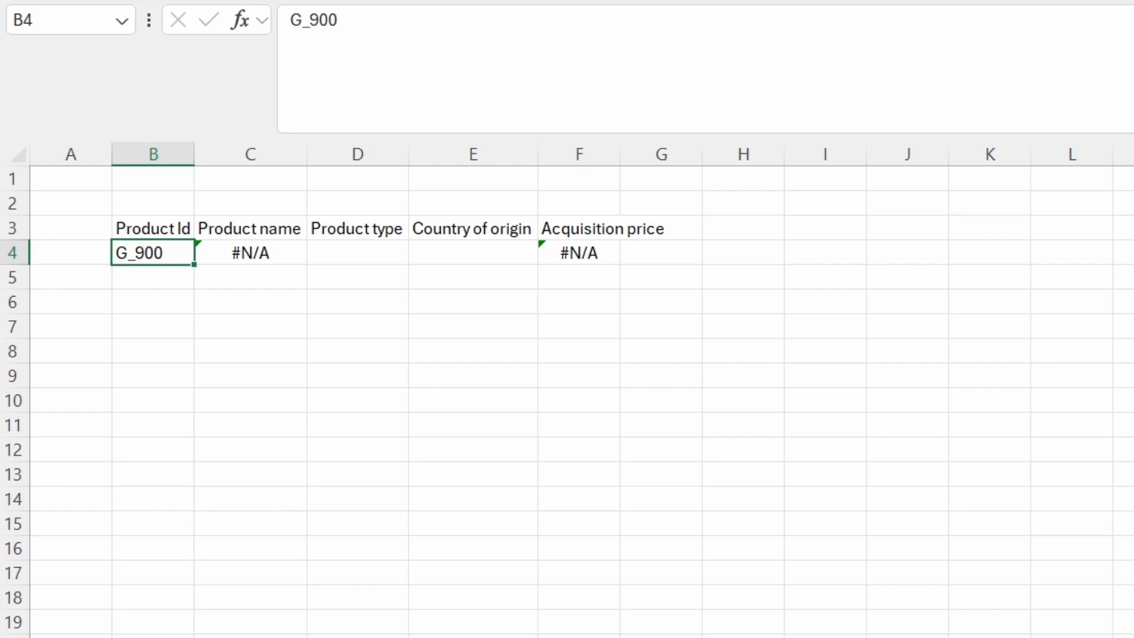
left_click(276, 254)
double_click(286, 253)
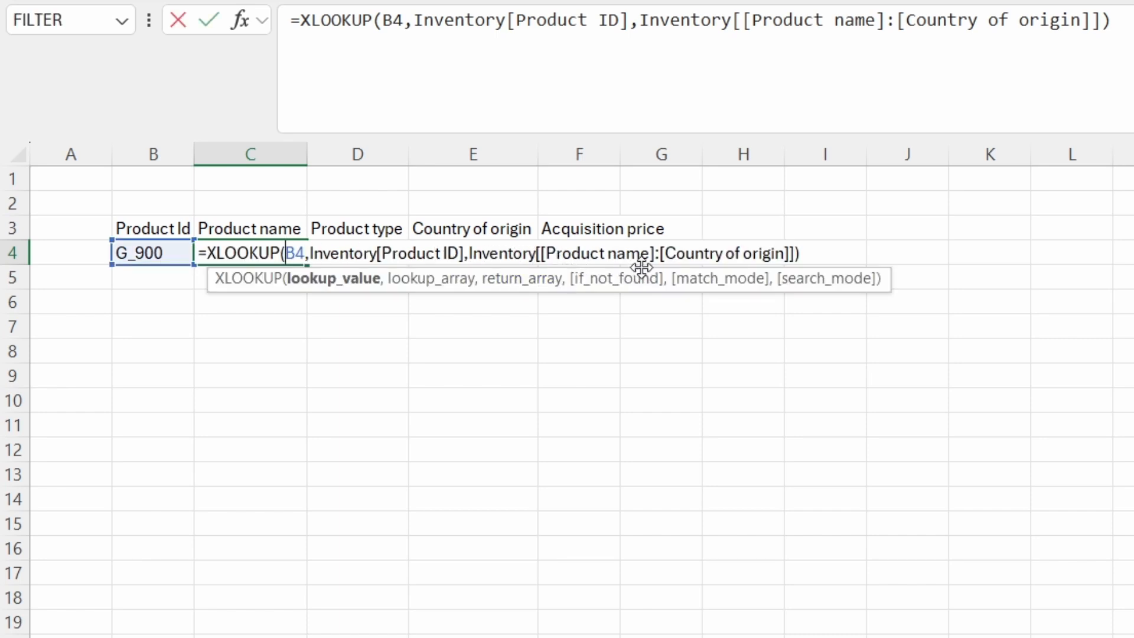
left_click(1103, 19)
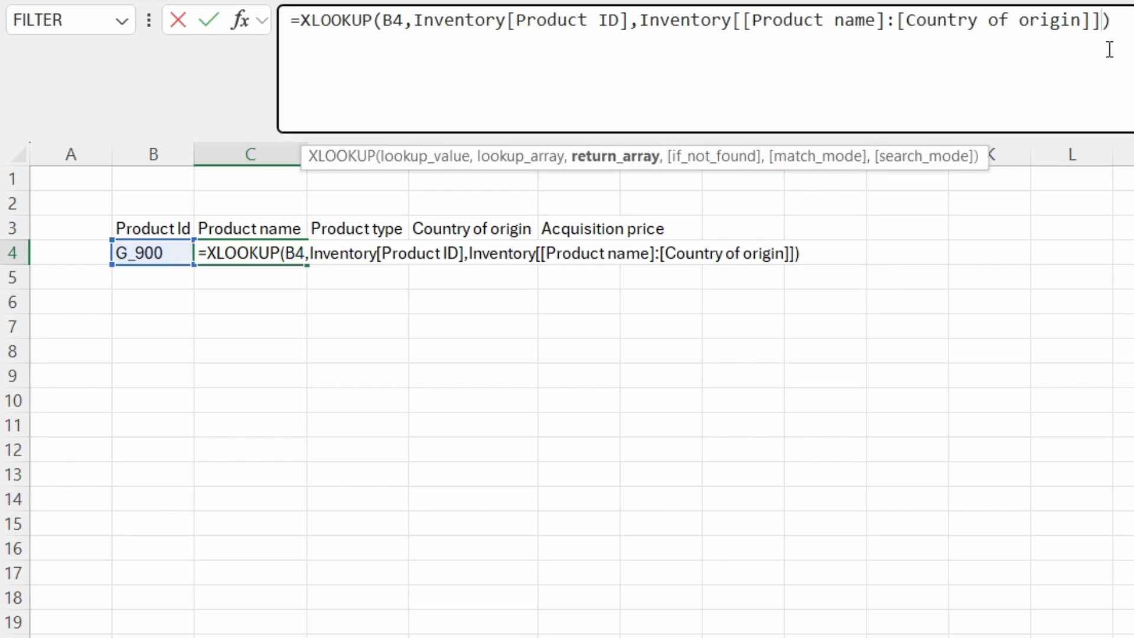
type(",")
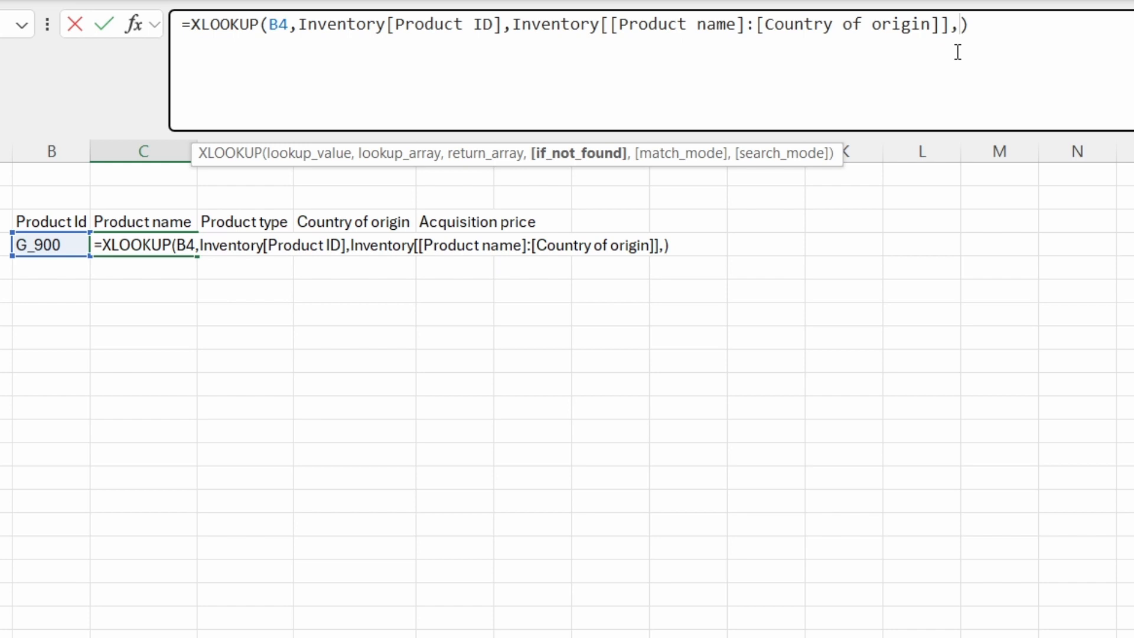
type("?")
key("BackSpace")
type("\"\"")
key("Left")
type("Value not ")
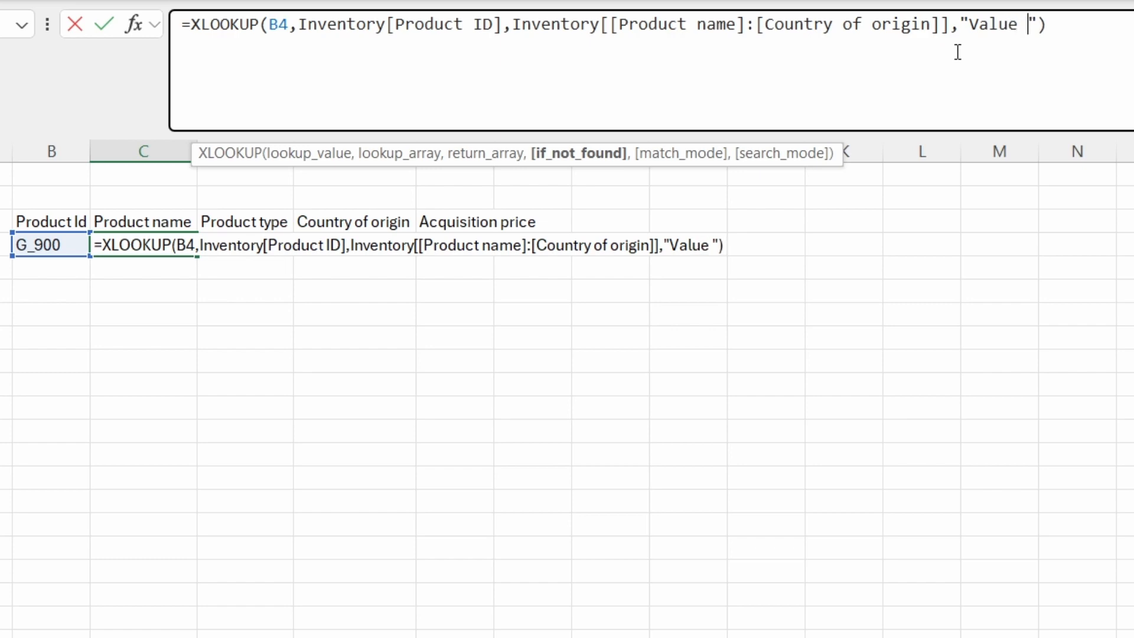
type("found")
key("Return")
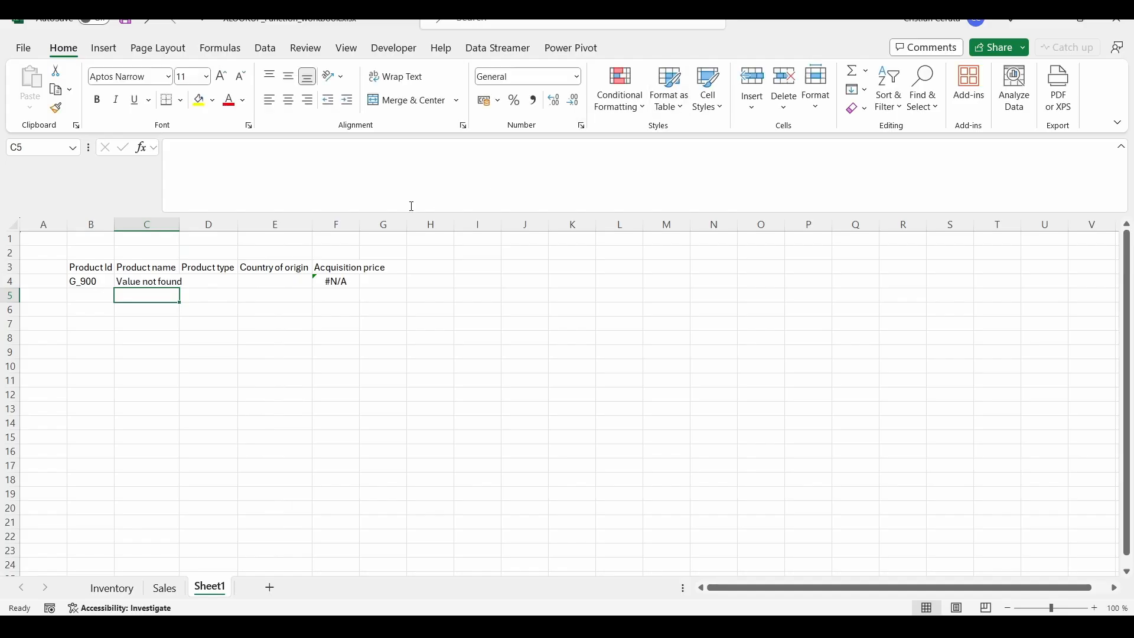
Compare the XLOOKUP formulas in C4 and F4 of Sheet1 and open the Sales sheet
left_click(159, 283)
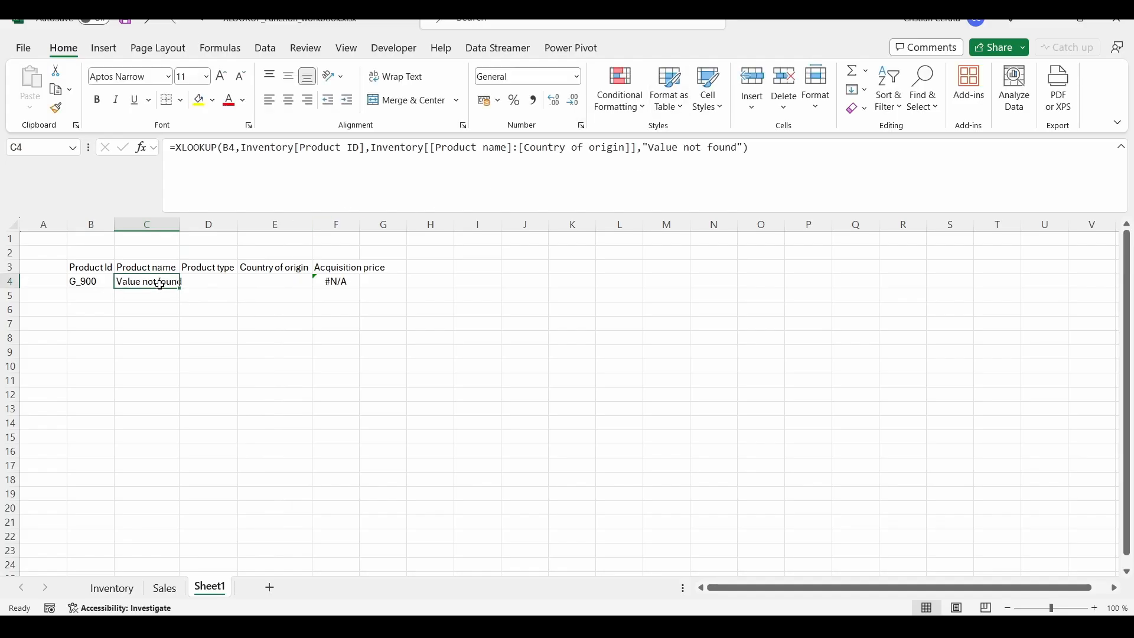
left_click(341, 284)
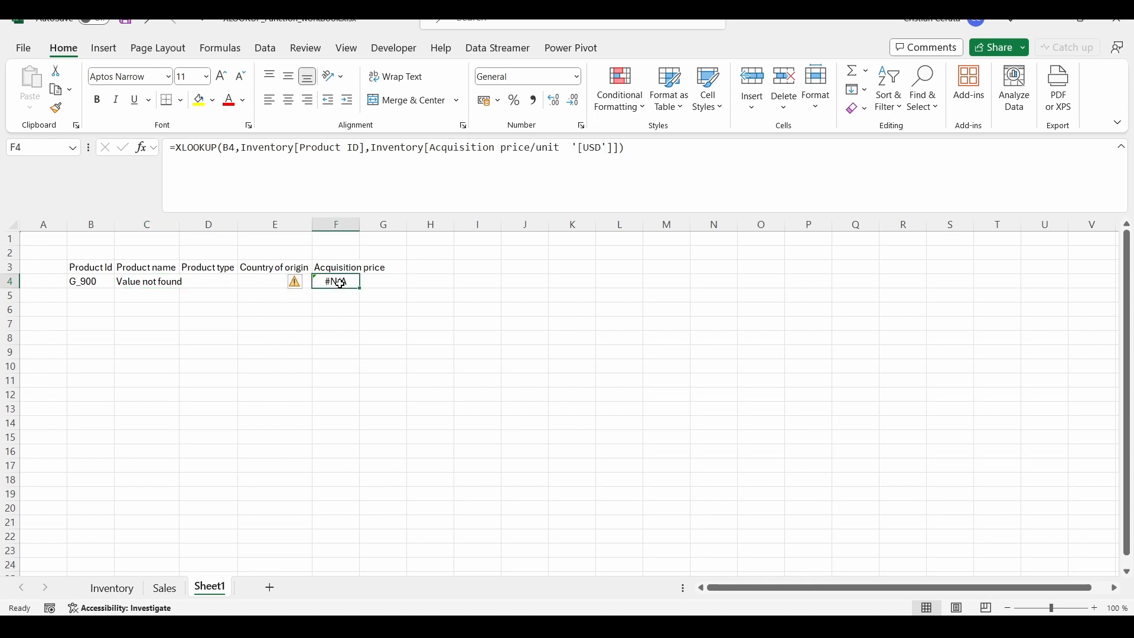
left_click(156, 286)
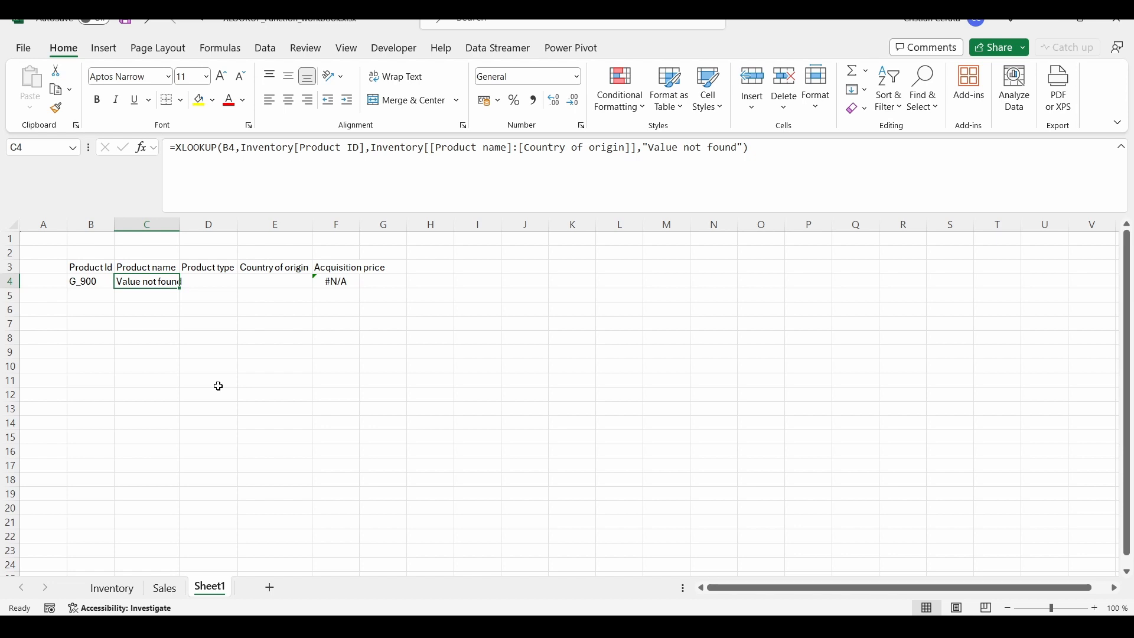
left_click(89, 281)
left_click(163, 588)
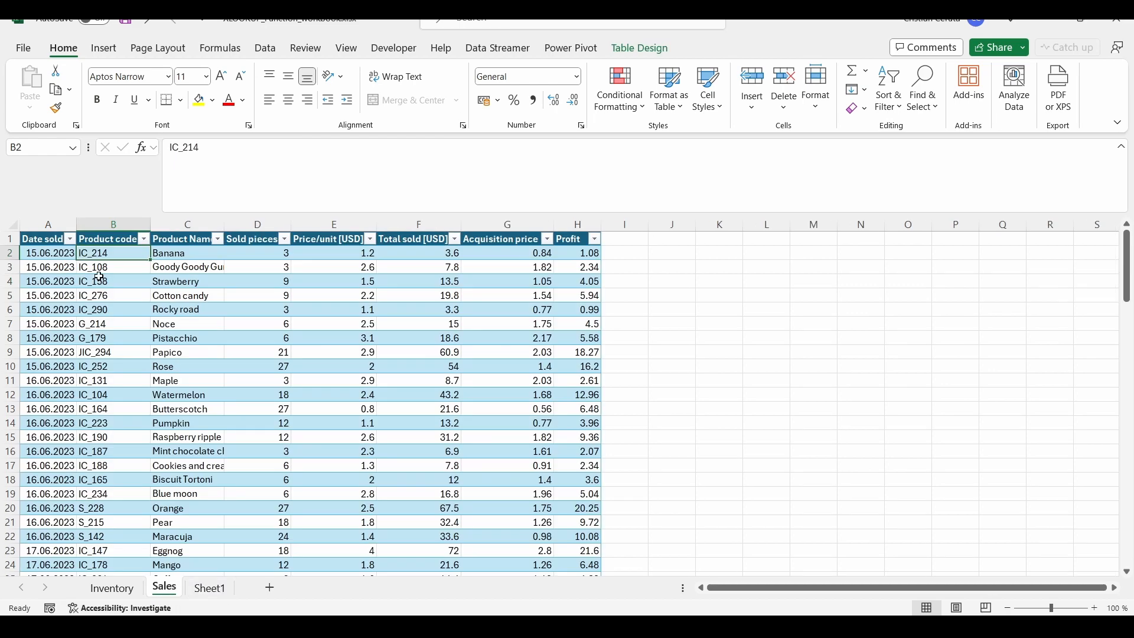
Copy product code IC_214 from B2 of the Sales sheet and paste it into the Product Id cell B4 of Sheet1
key("ctrl+c")
left_click(203, 589)
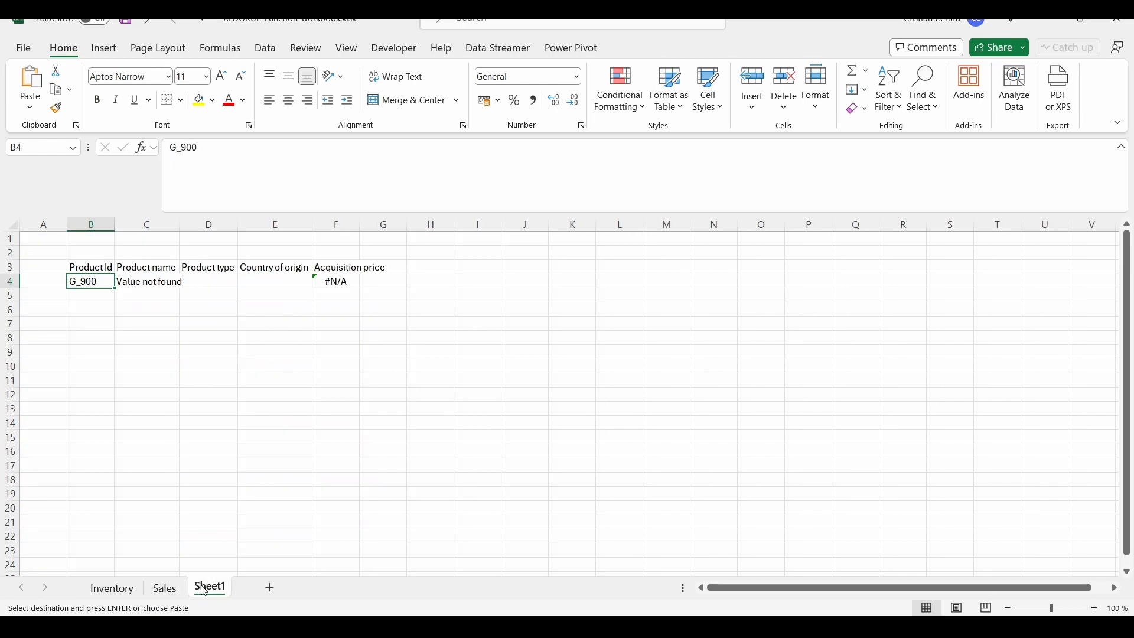
right_click(79, 281)
left_click(137, 203)
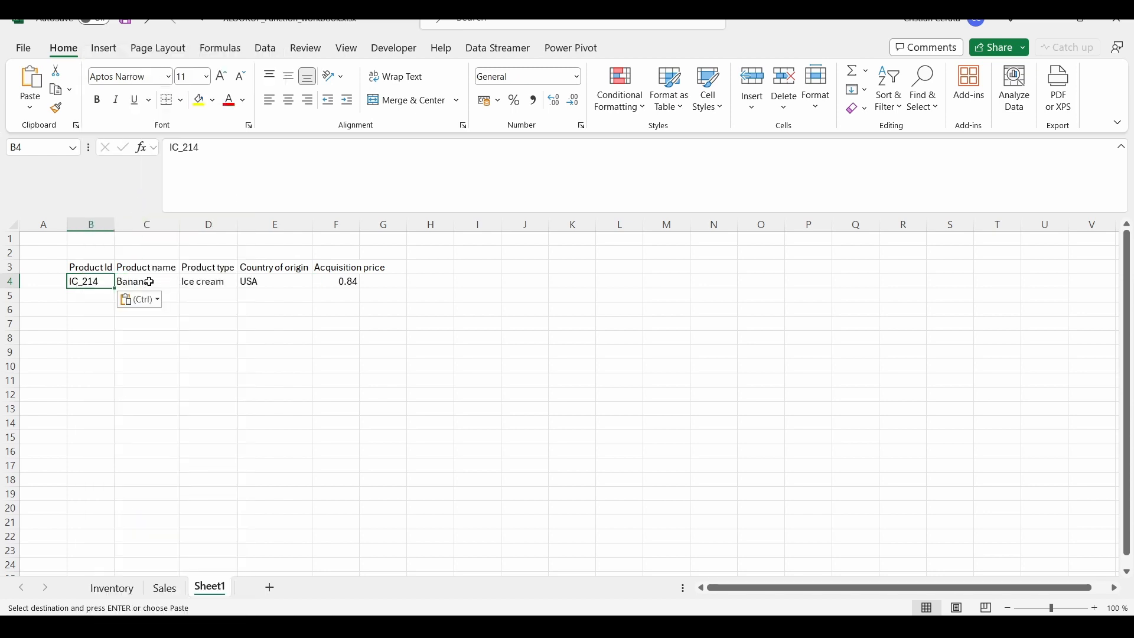
left_click(100, 324)
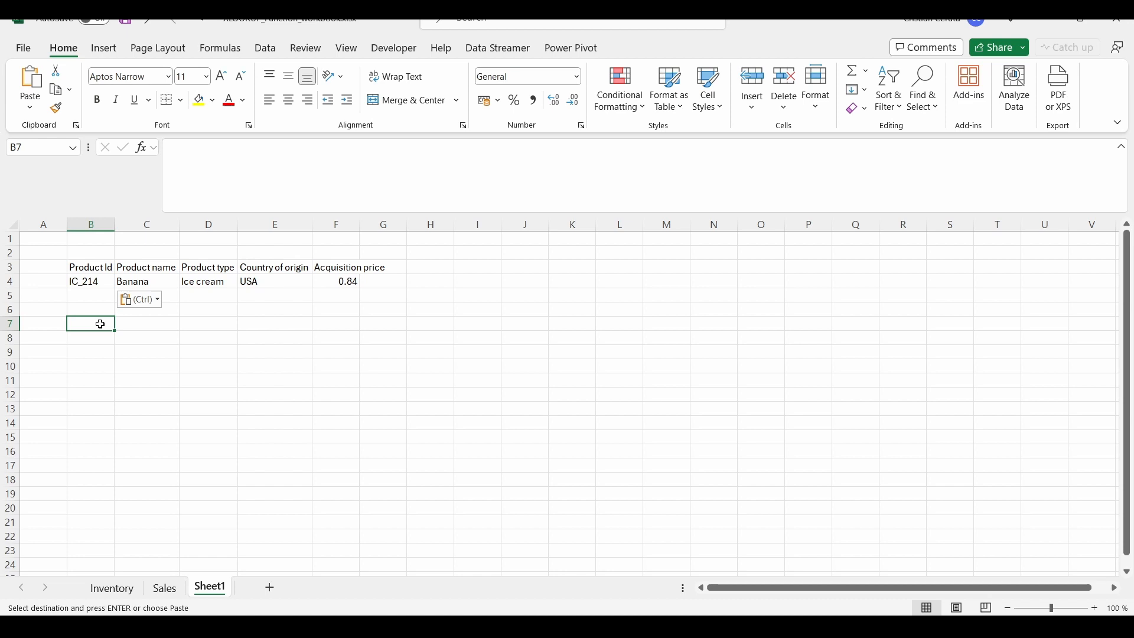
Add the header "Profit/unit" in G3 and autofit the width of column F
left_click(403, 270)
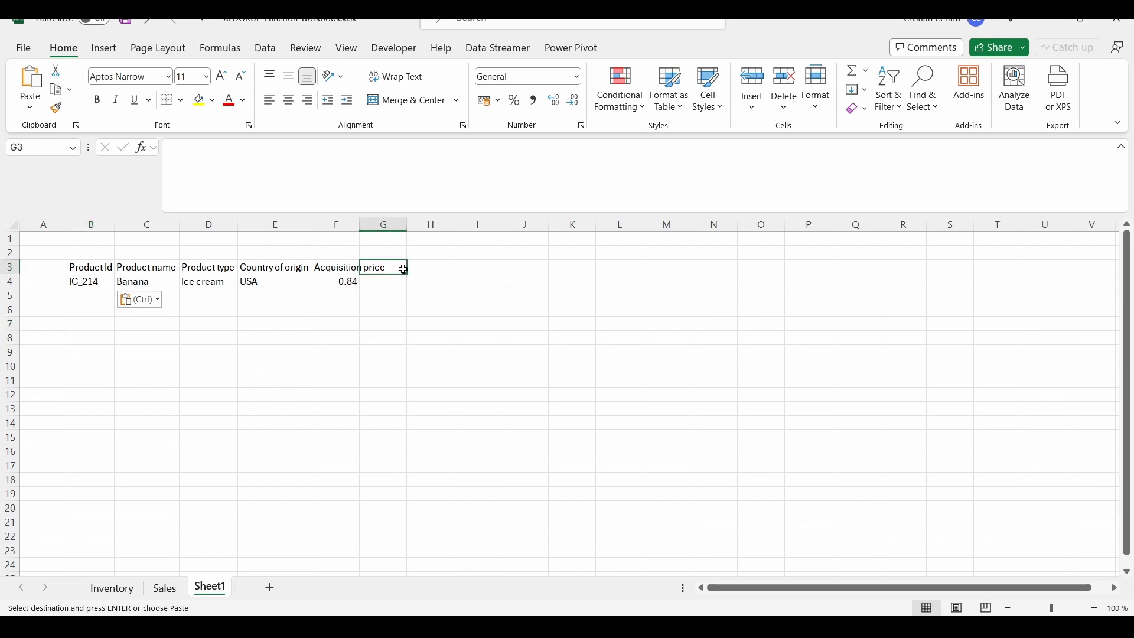
type("Profit/")
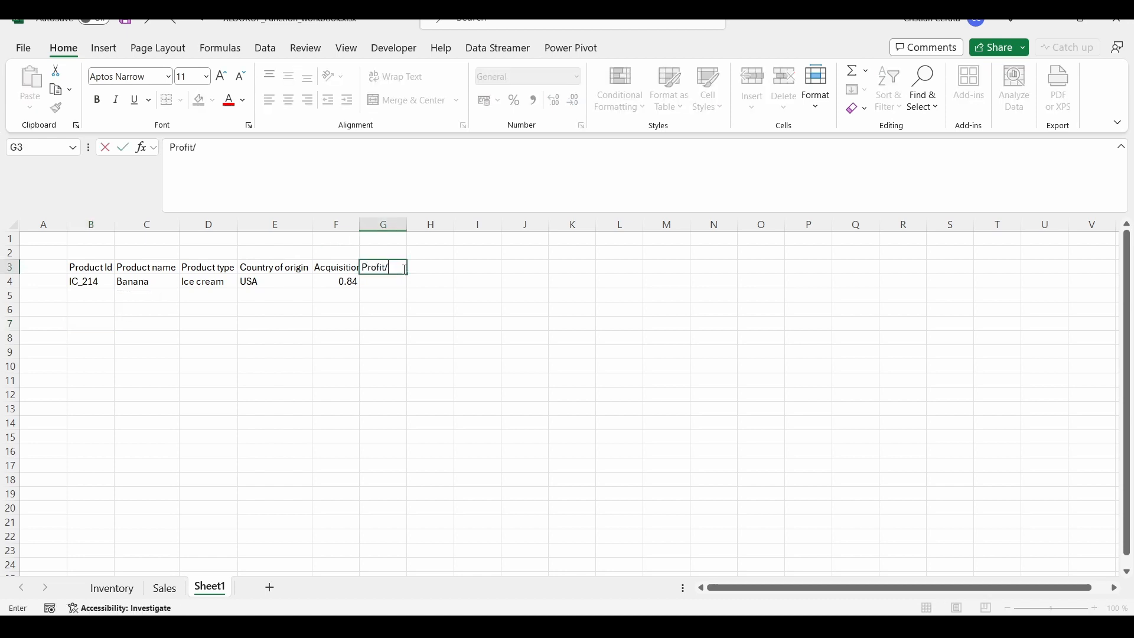
type("unit")
key("Return")
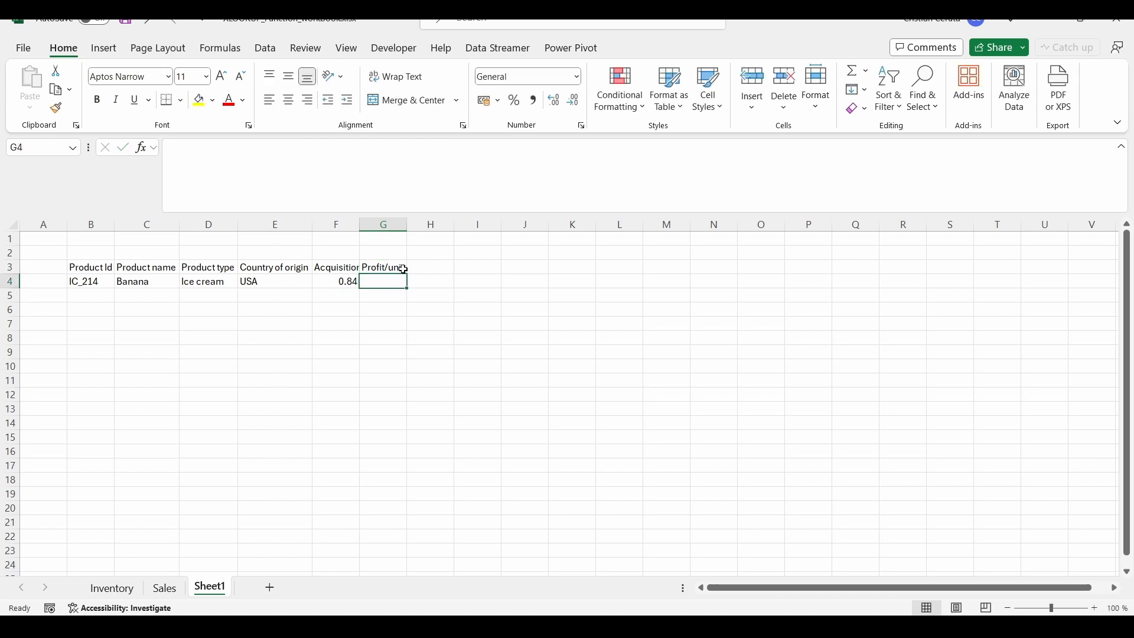
double_click(360, 225)
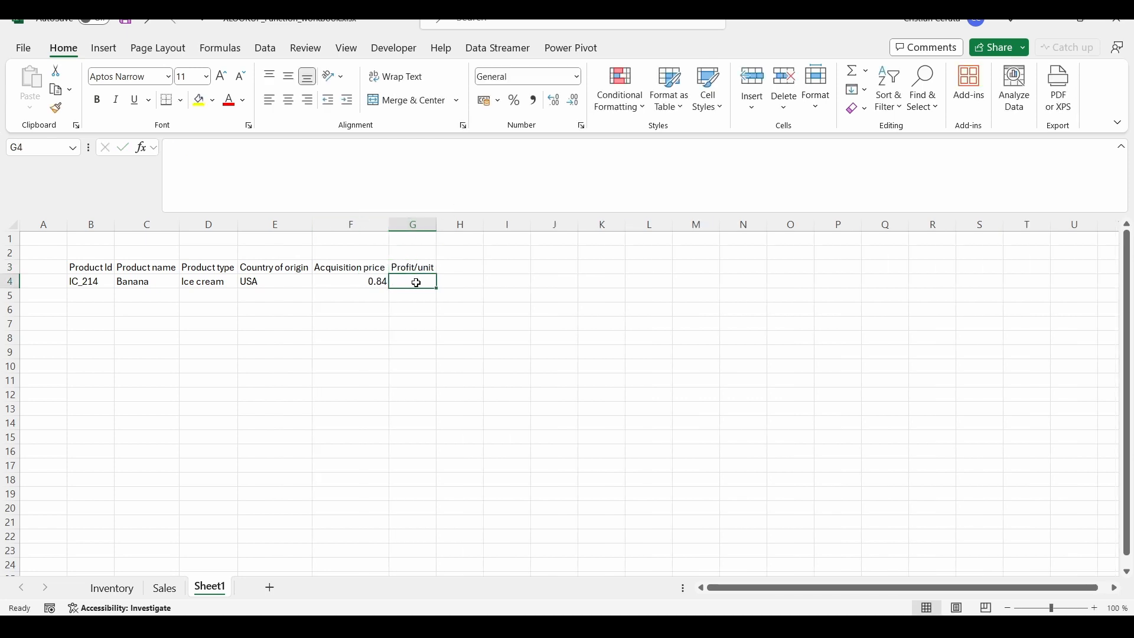
type("=")
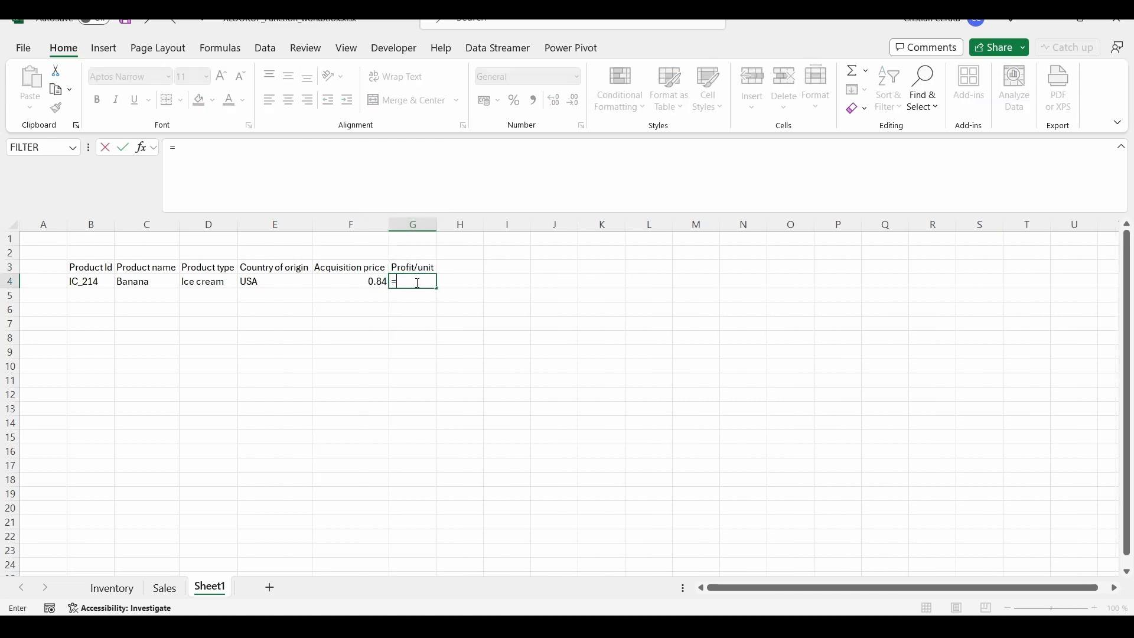
left_click(173, 594)
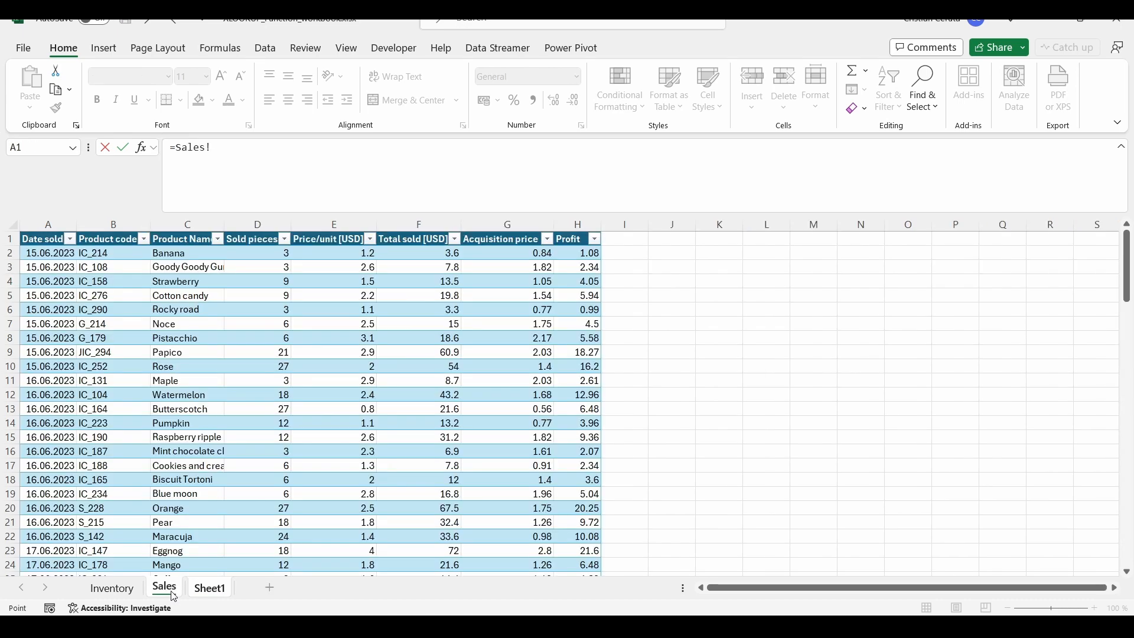
left_click(345, 252)
key("Escape")
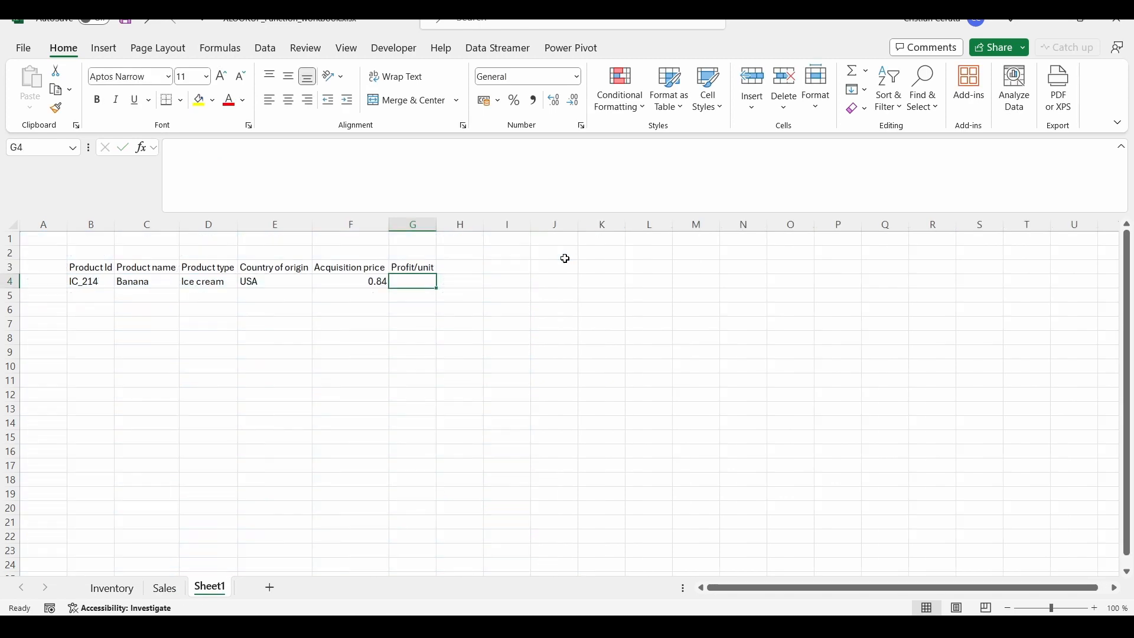
Start an XLOOKUP formula in G4 with the product ID in B4 as the lookup value
type("=")
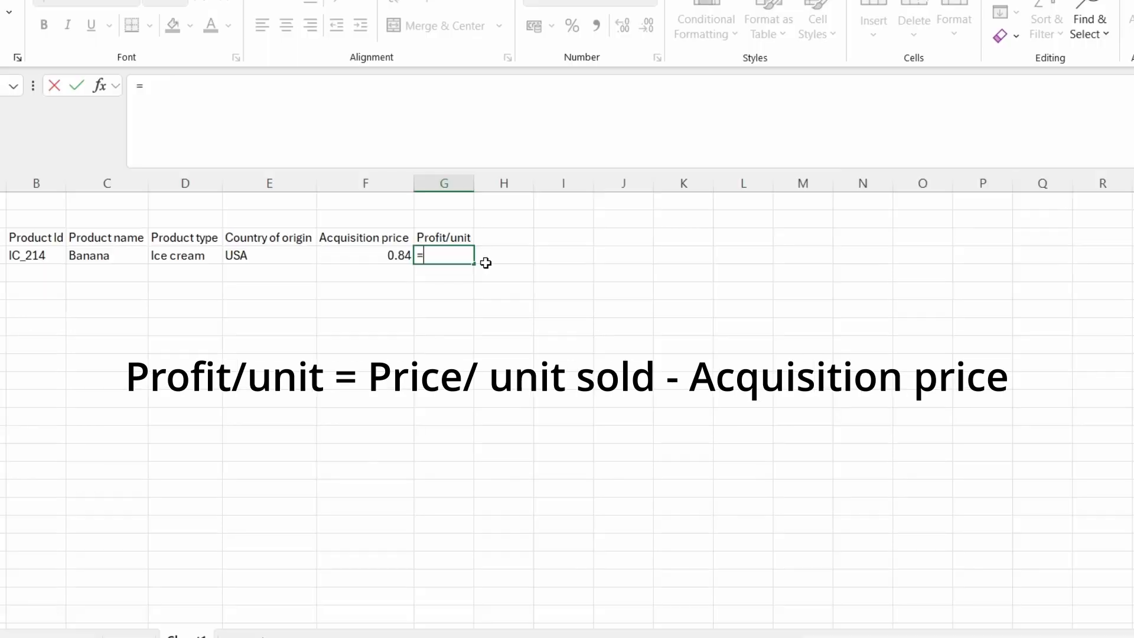
type("XLOOKUP(")
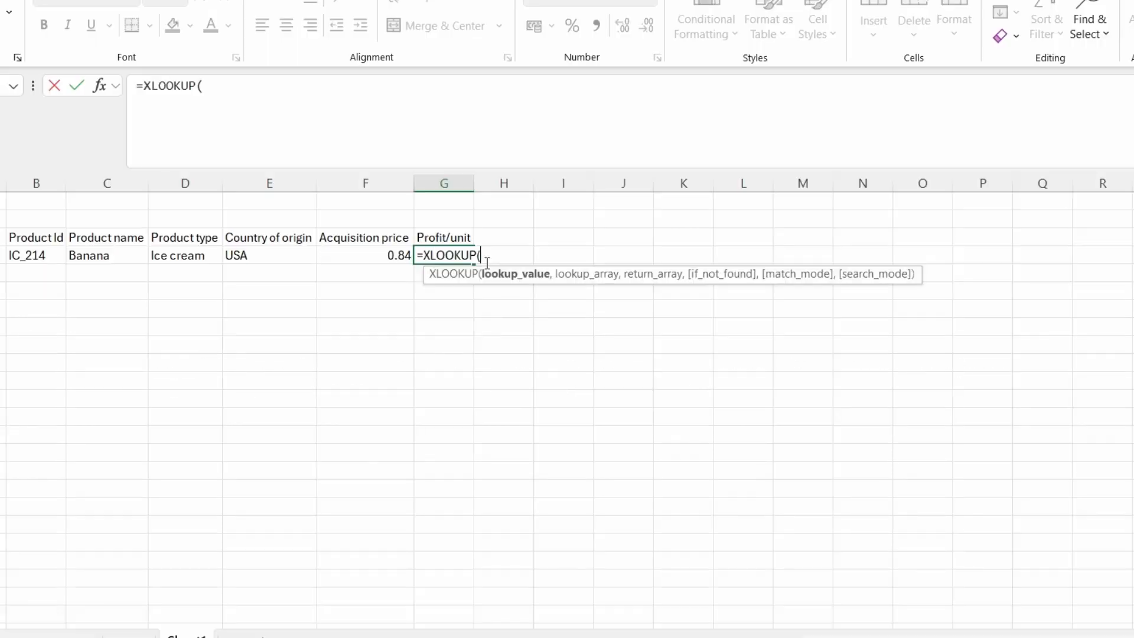
left_click(43, 256)
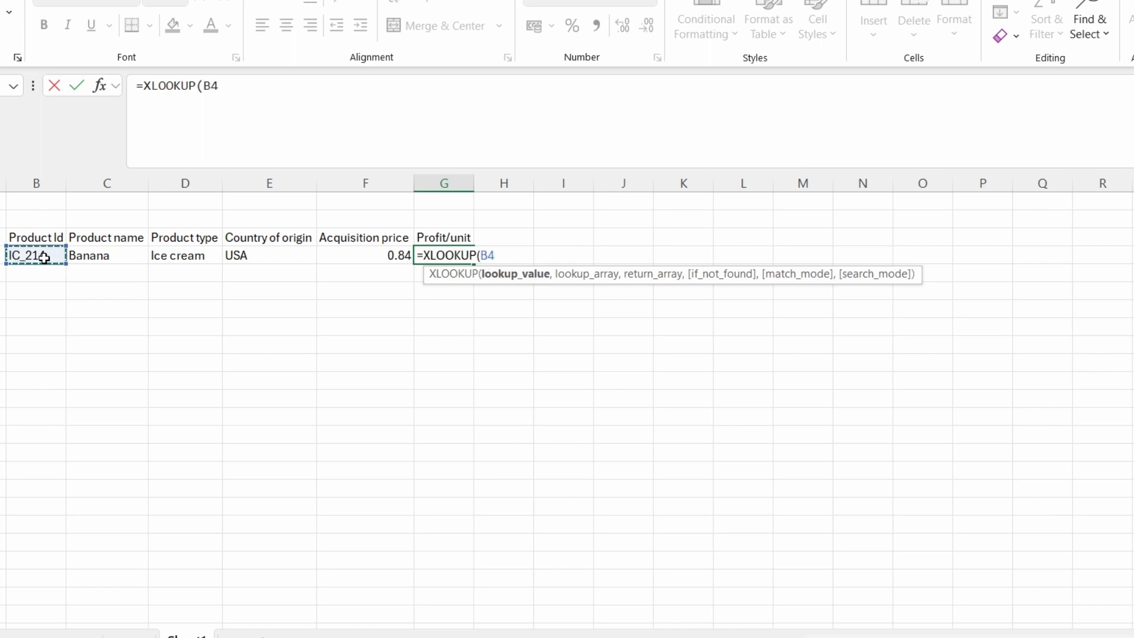
type(",")
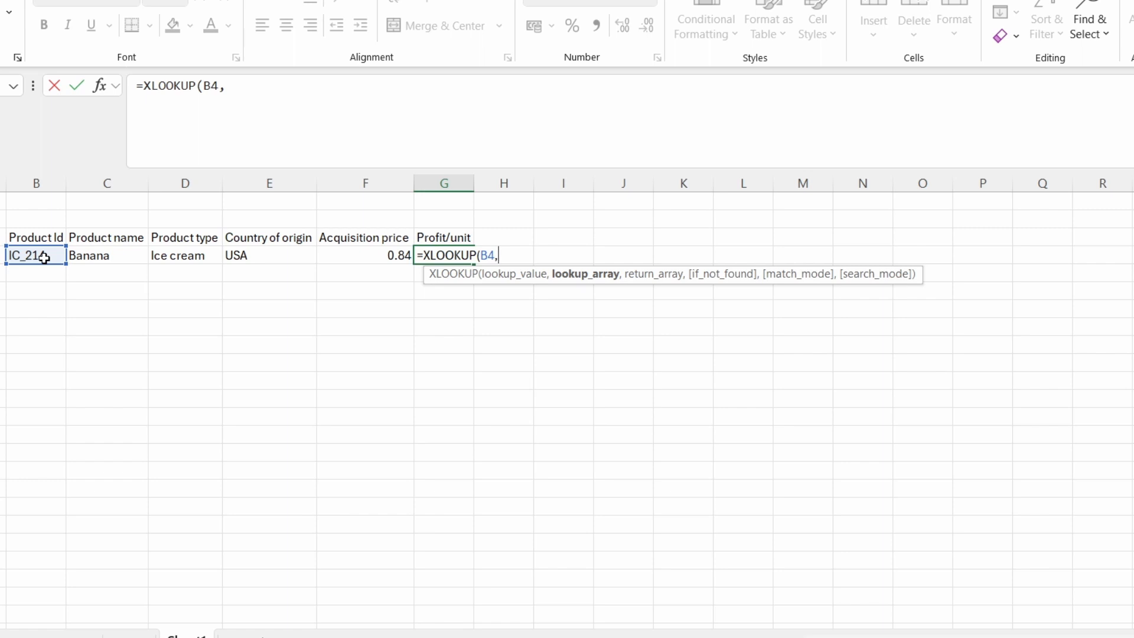
Set the Product code column of the Sales table as the lookup array of the XLOOKUP in G4
type("Inve")
key("BackSpace")
key("BackSpace")
key("BackSpace")
key("BackSpace")
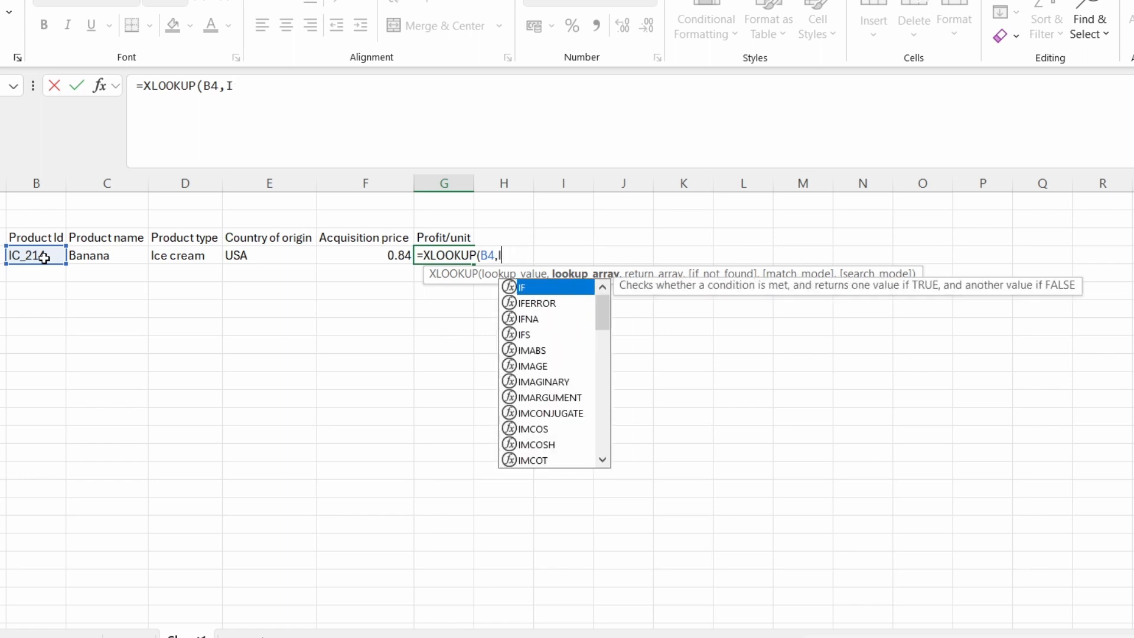
type("Sales")
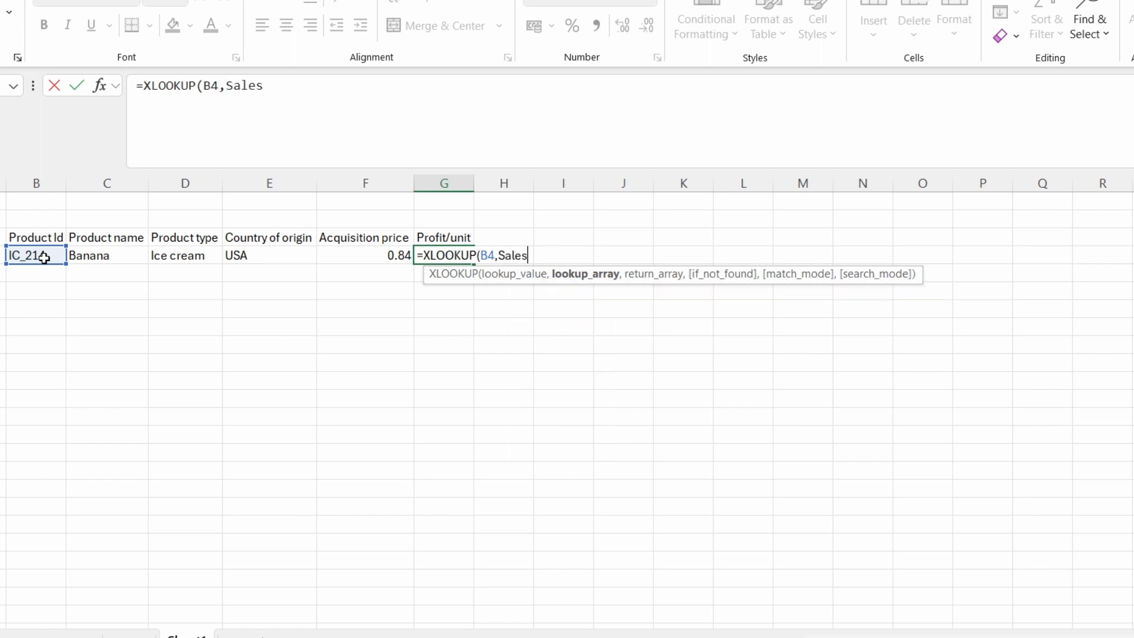
type("[")
key("Down")
key("Down")
key("Down")
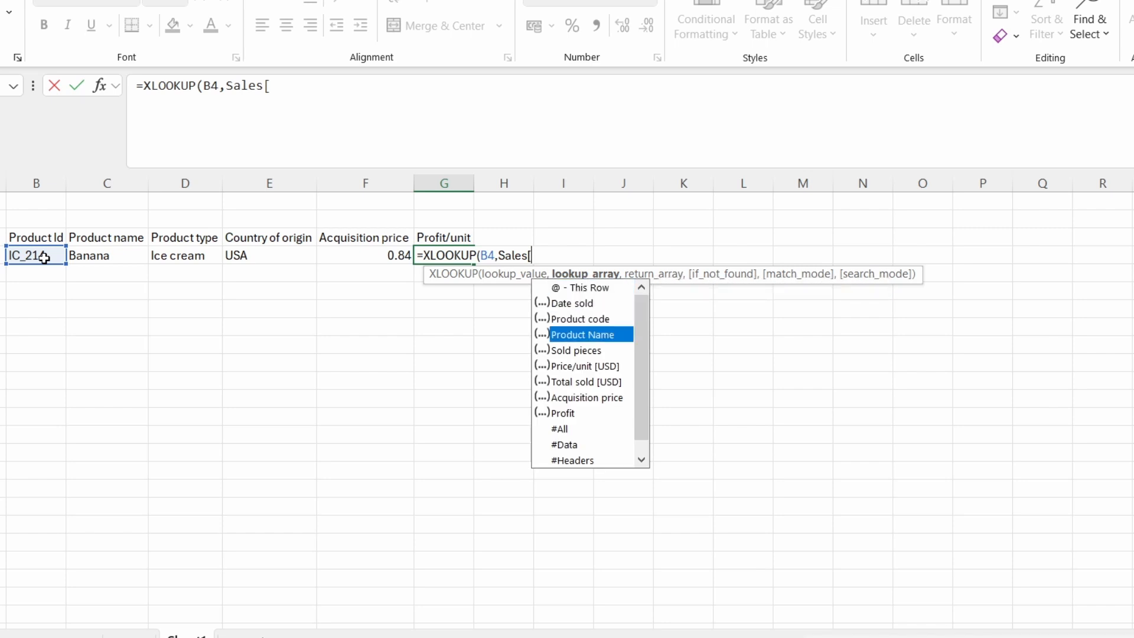
key("Up")
key("Tab")
type("],")
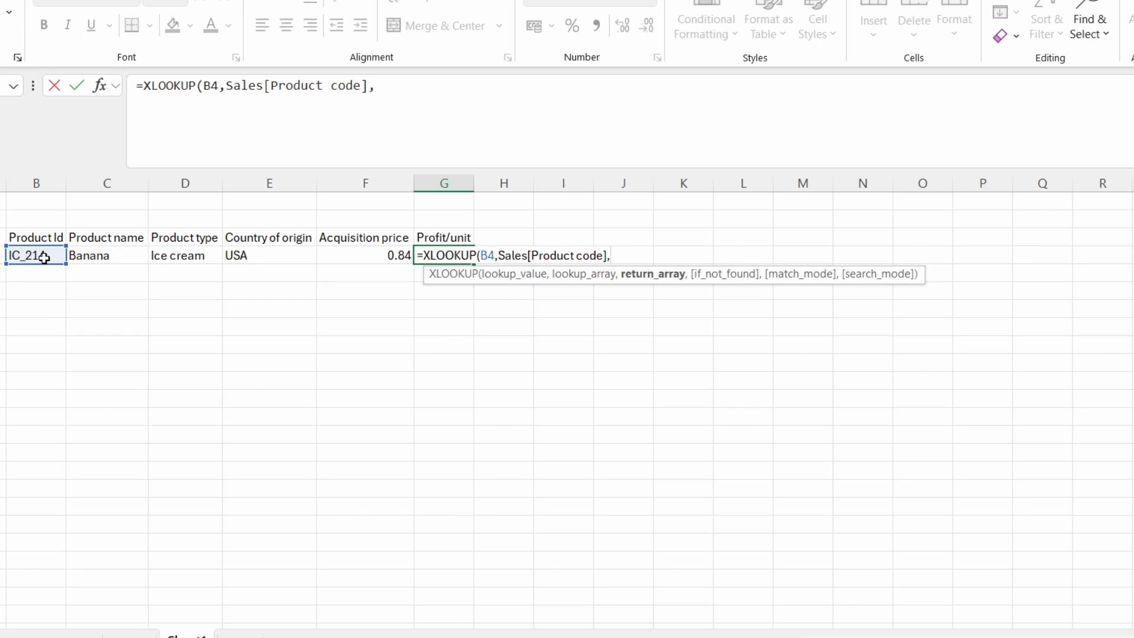
Set the Price/unit [USD] column of the Sales table as the return array of the XLOOKUP in G4
type("Sales[")
key("Down")
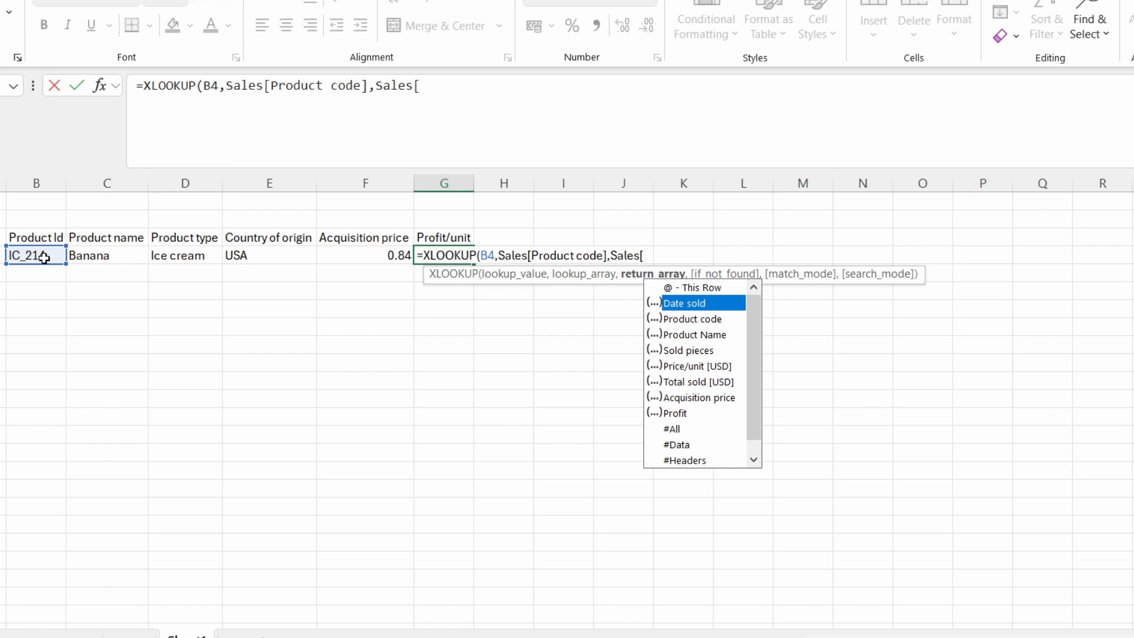
key("Down")
key("Down")
key("Down")
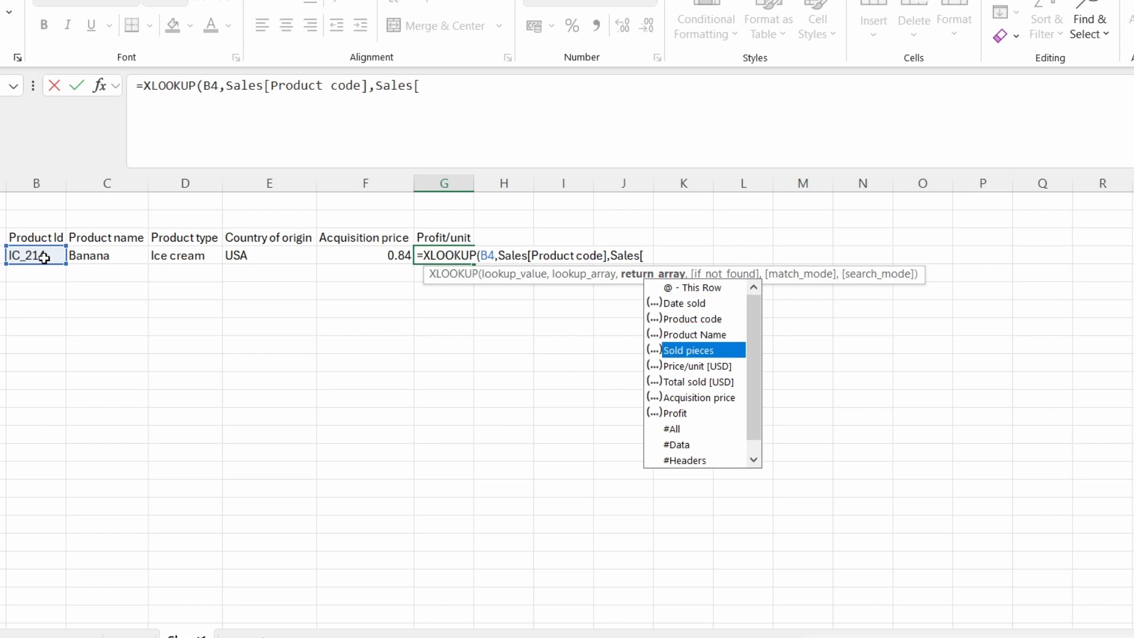
key("Down")
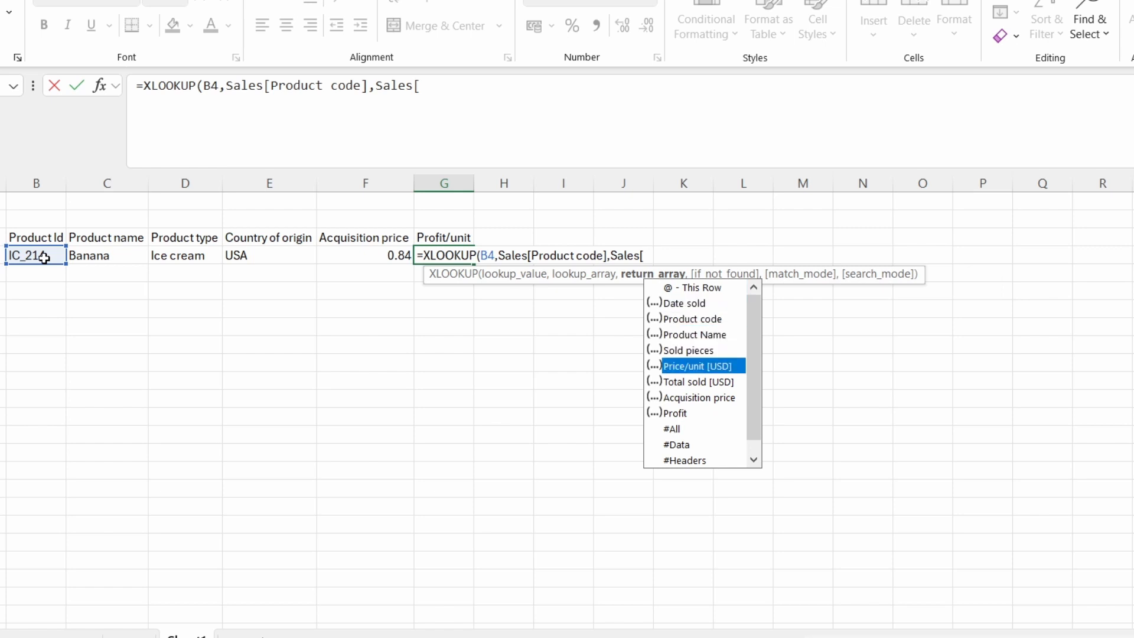
key("Tab")
type("]")
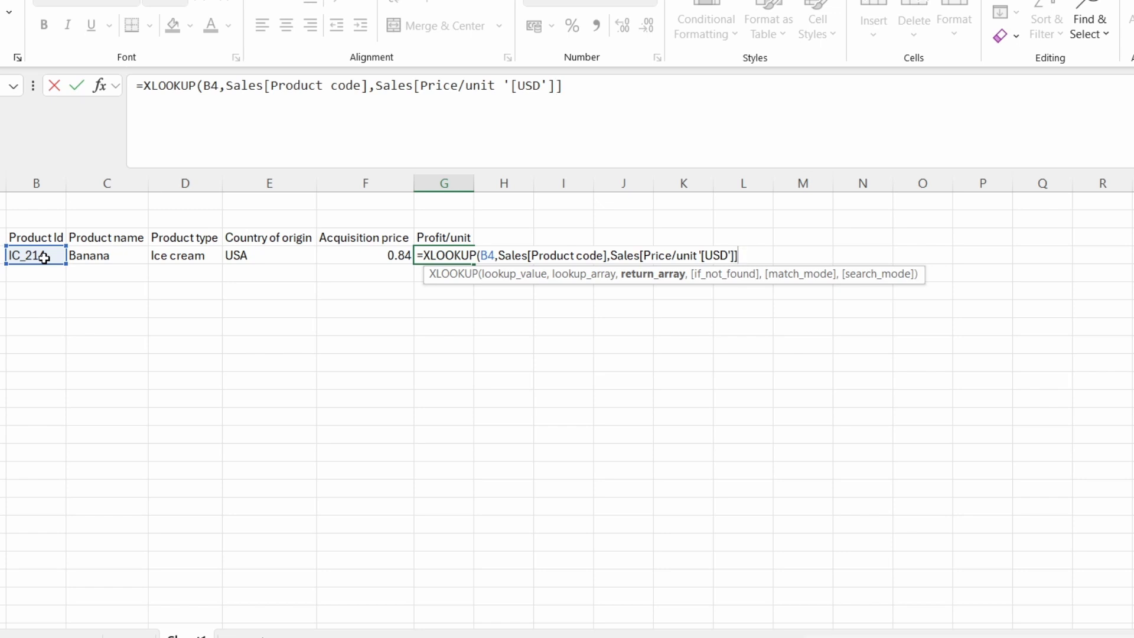
Extend the G4 formula by subtracting a second XLOOKUP that uses B4 as its lookup value
type("-X")
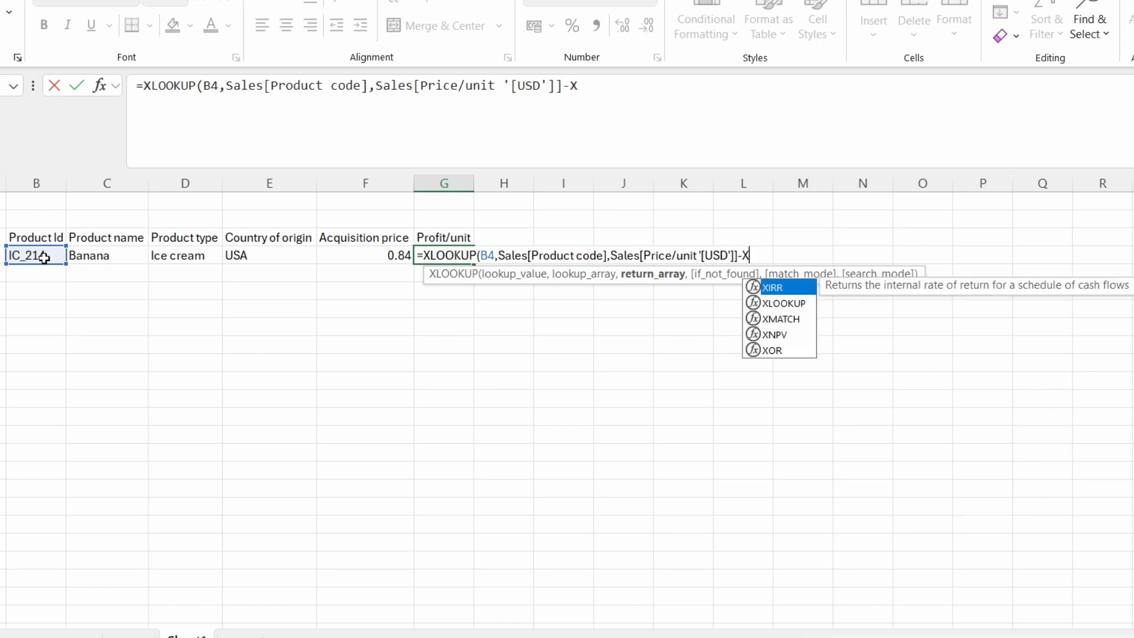
type("L")
key("Tab")
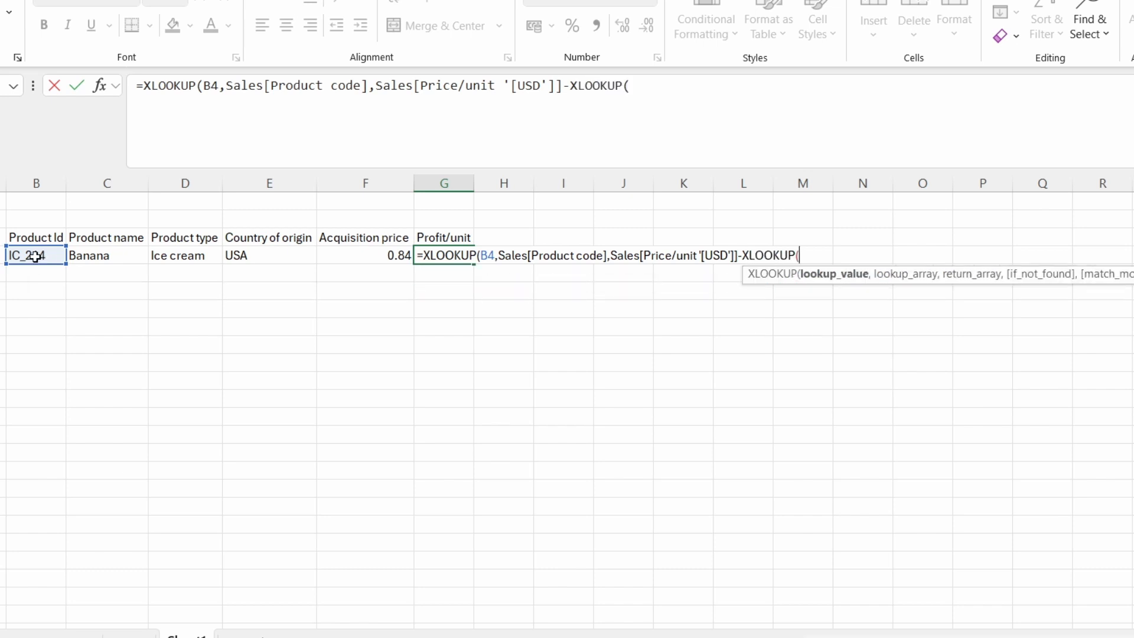
left_click(36, 257)
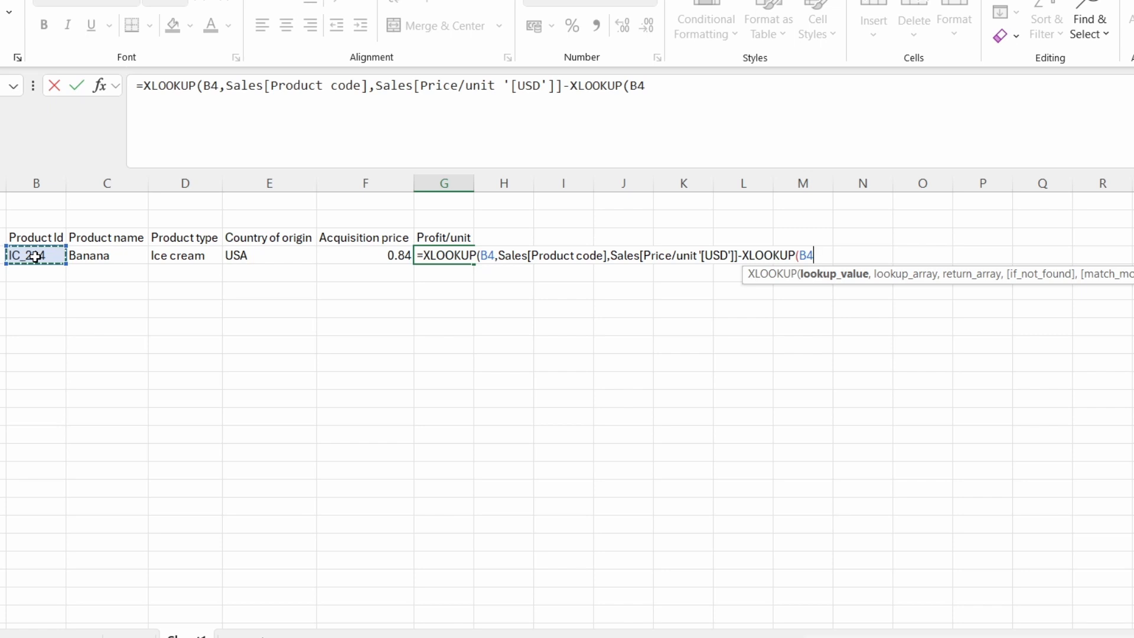
type(",Sale")
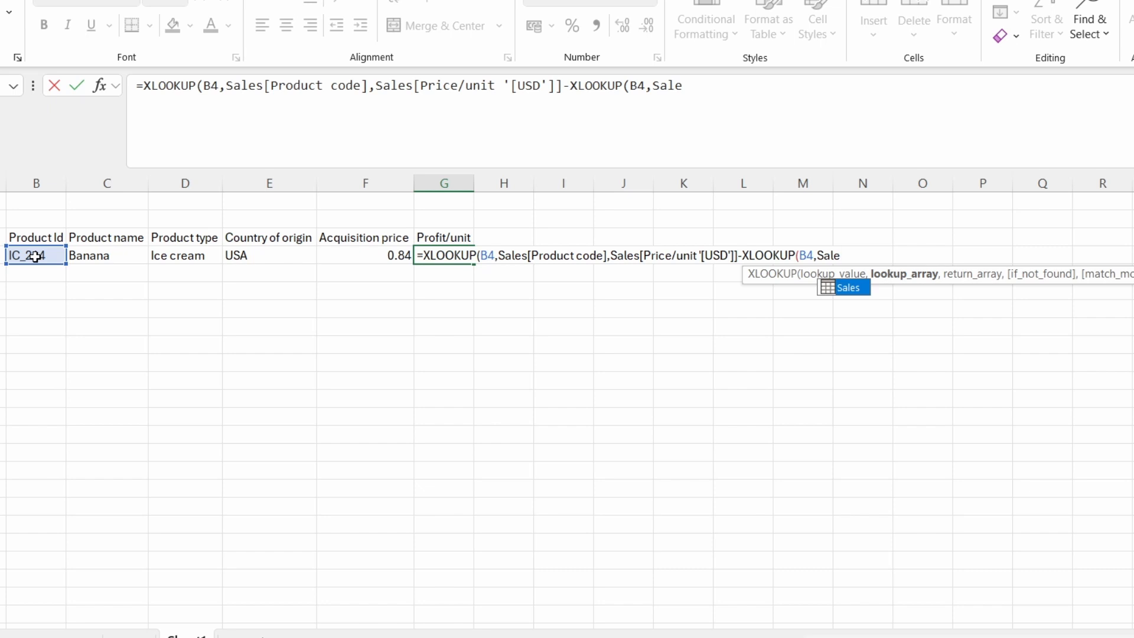
key("BackSpace")
key("BackSpace")
key("BackSpace")
key("BackSpace")
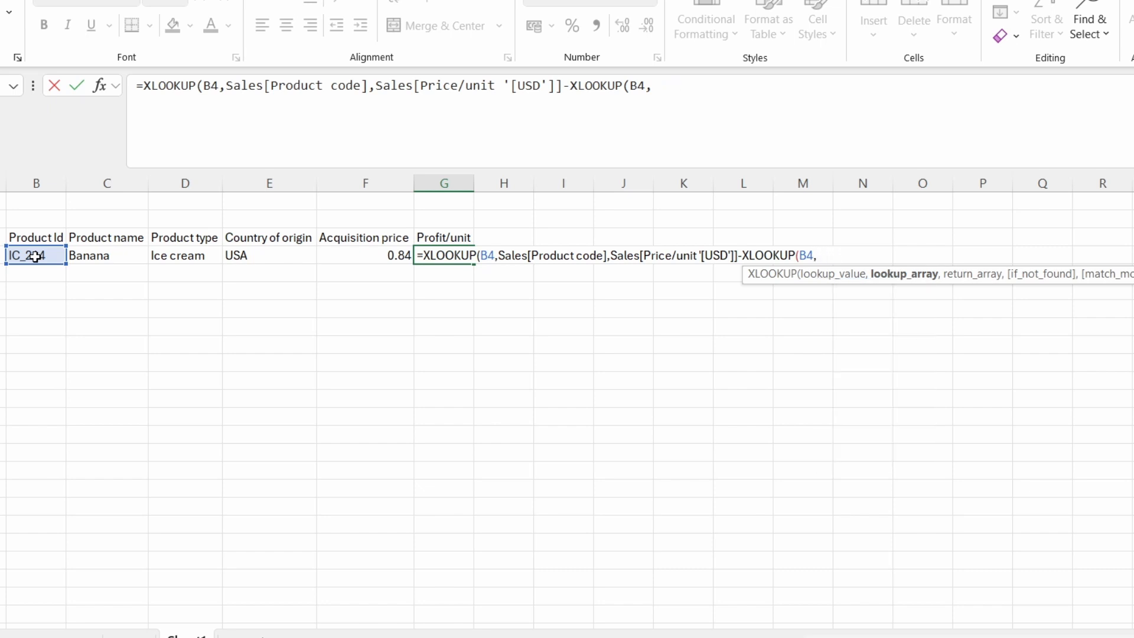
Set the Product ID column of the Inventory table as the lookup array of the second XLOOKUP
type("In")
key("Down")
key("Down")
key("Down")
key("Down")
key("Down")
key("Down")
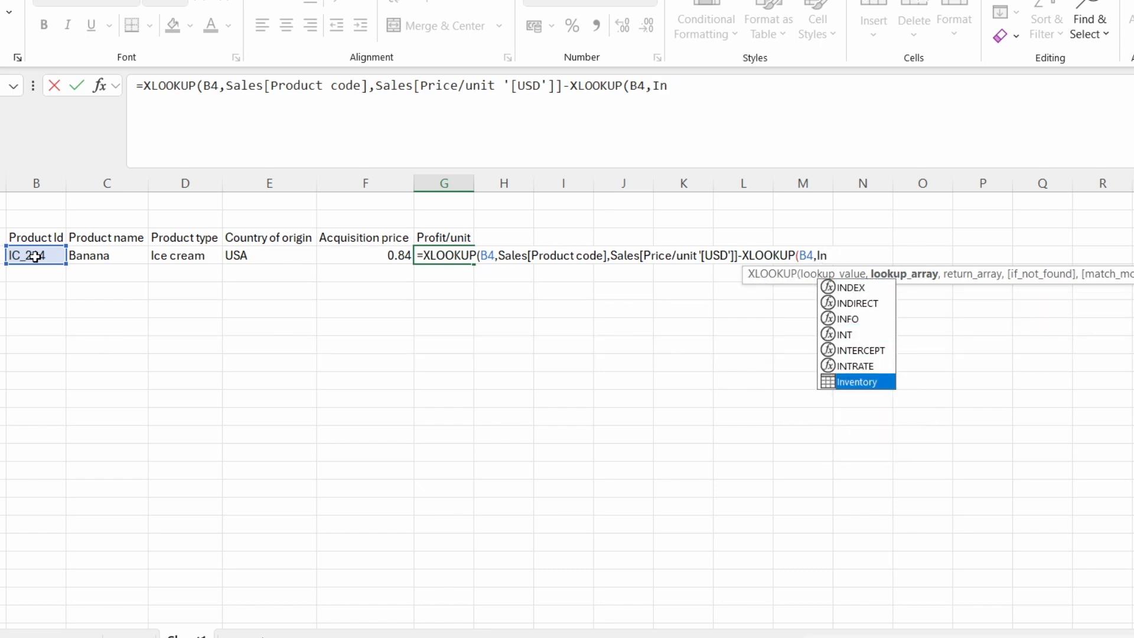
key("Tab")
type("[")
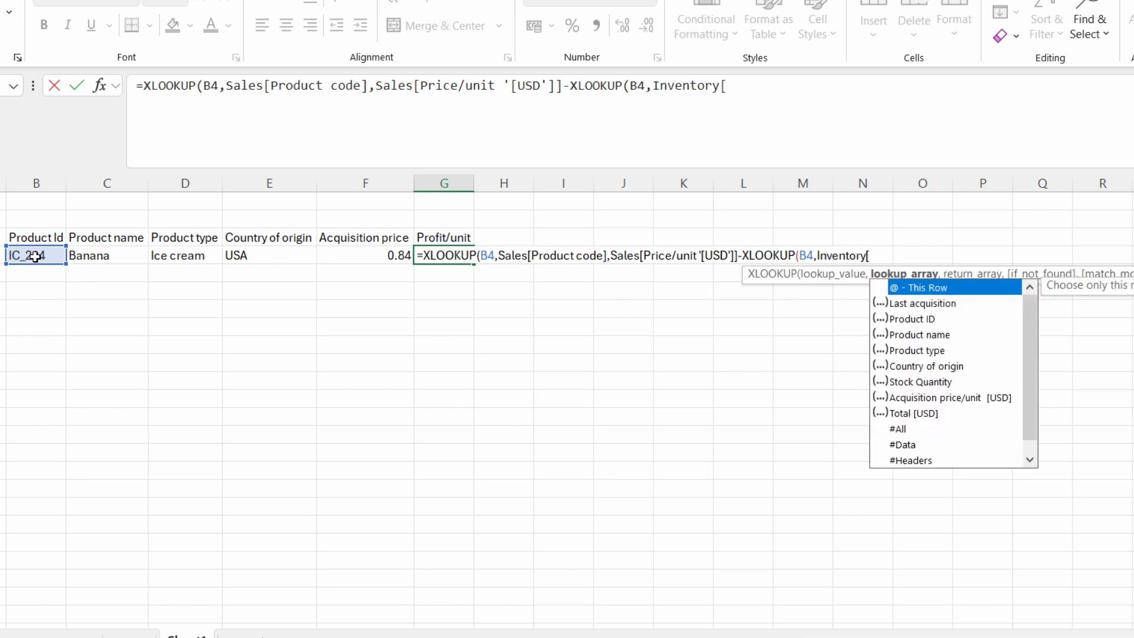
key("Down")
key("Down")
key("Tab")
type("]")
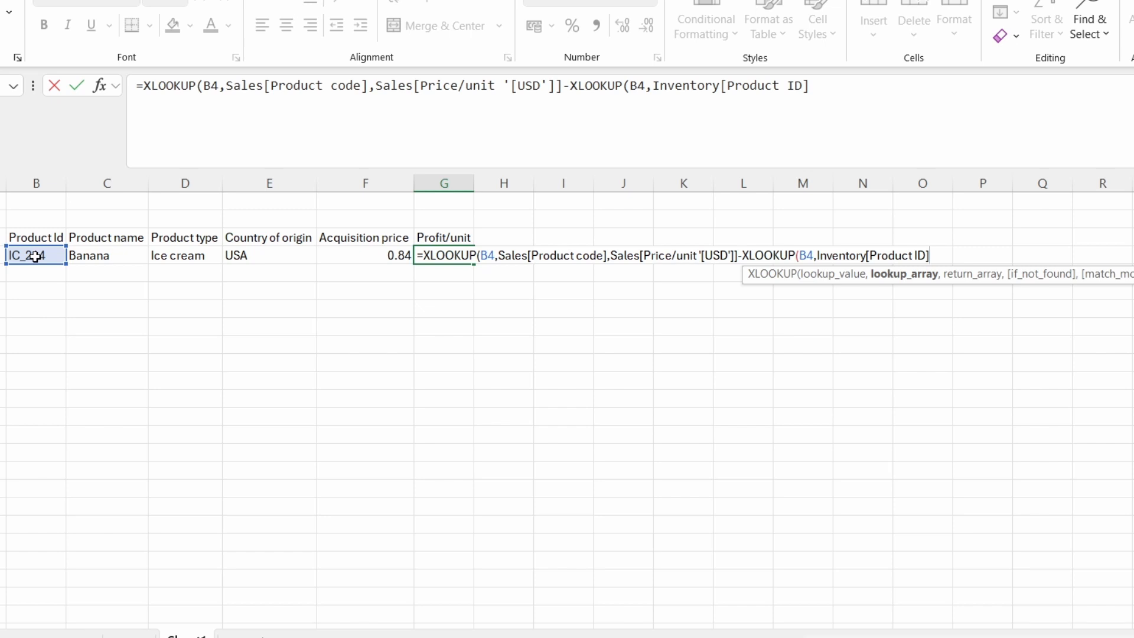
type(",")
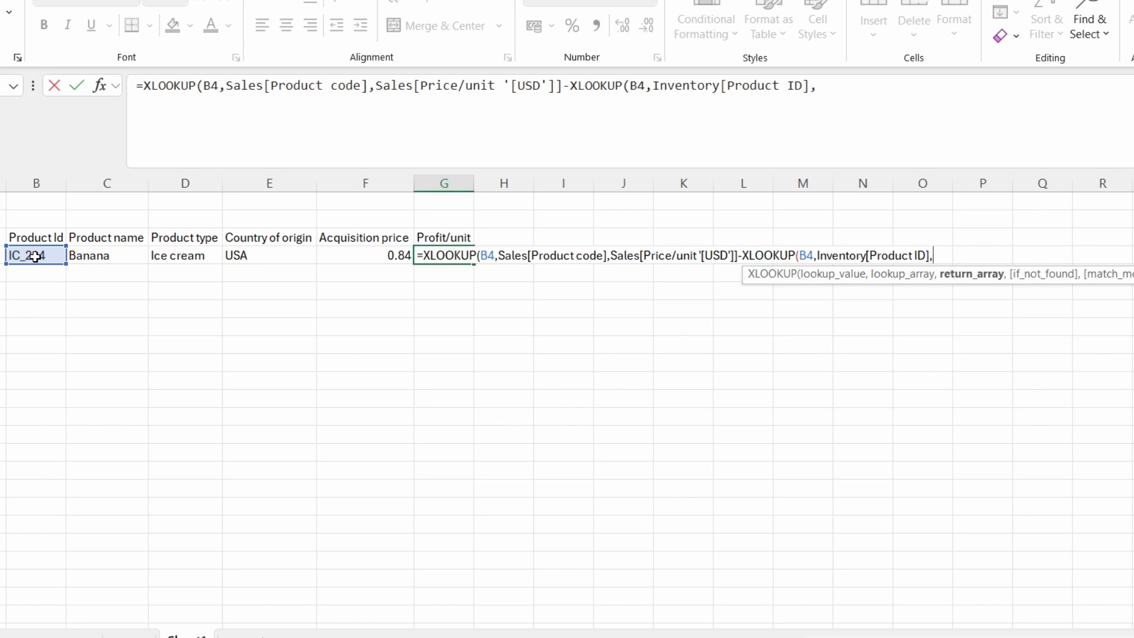
Set Inventory's Acquisition price/unit [USD] column as the second XLOOKUP's return array and close that function's parenthesis
type("Inv")
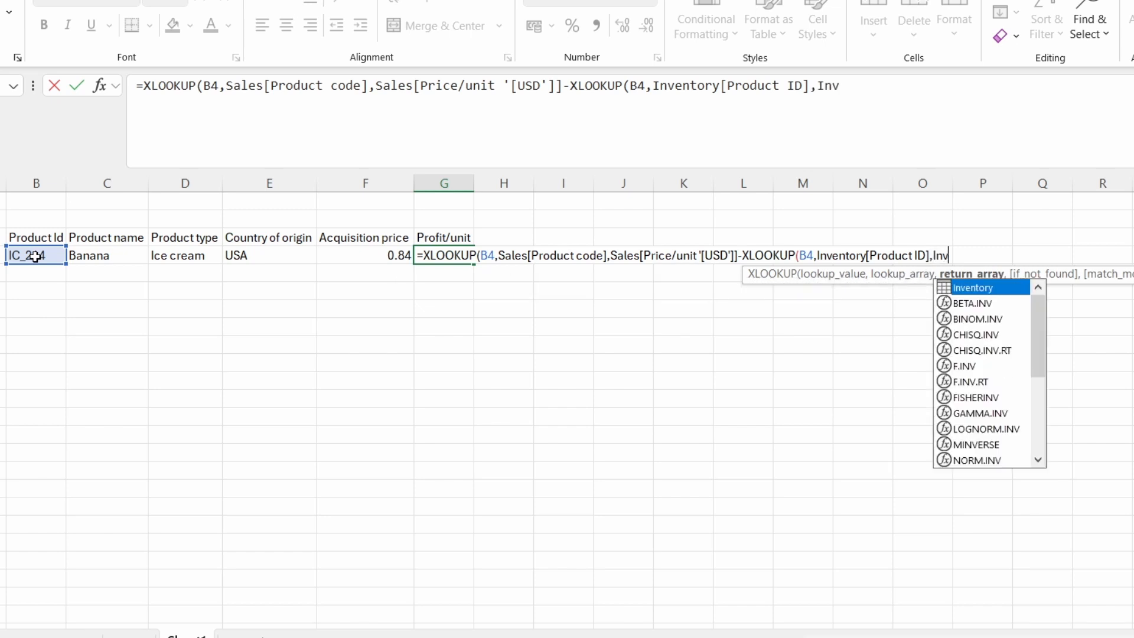
key("Tab")
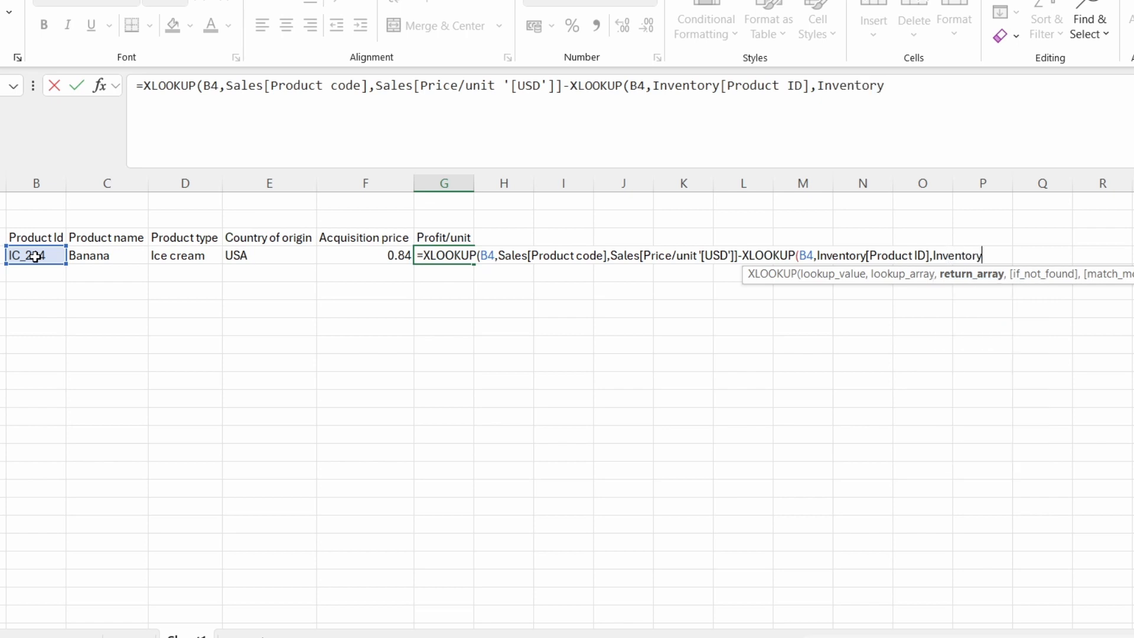
type("[")
key("Down")
key("Down")
key("Down")
key("Down")
key("Down")
key("Down")
key("Down")
key("Tab")
type("]")
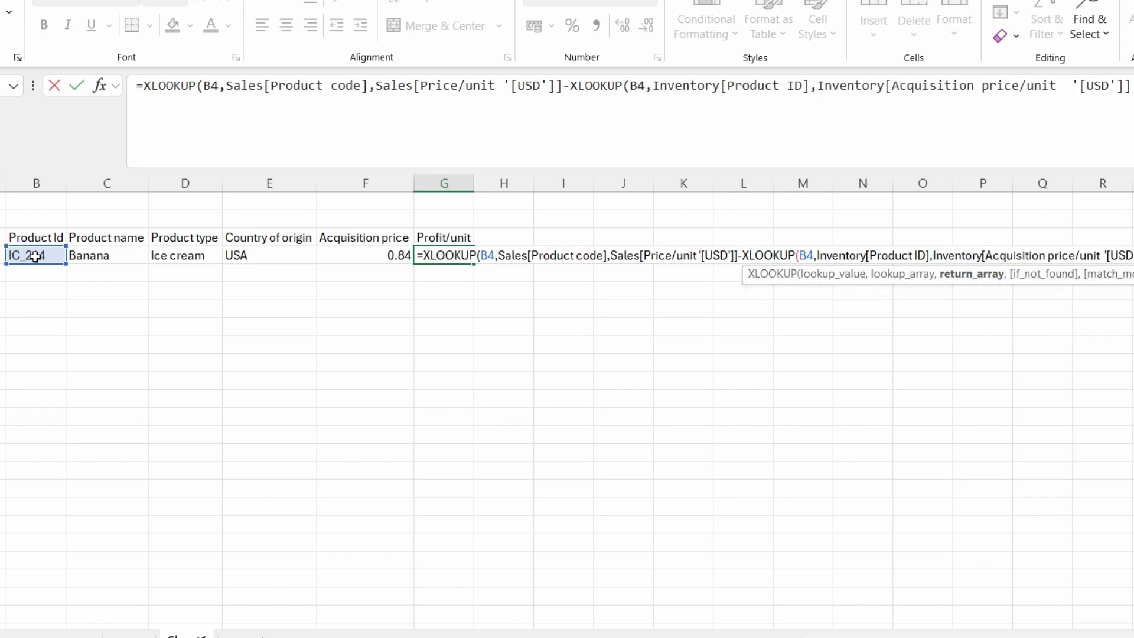
type(")")
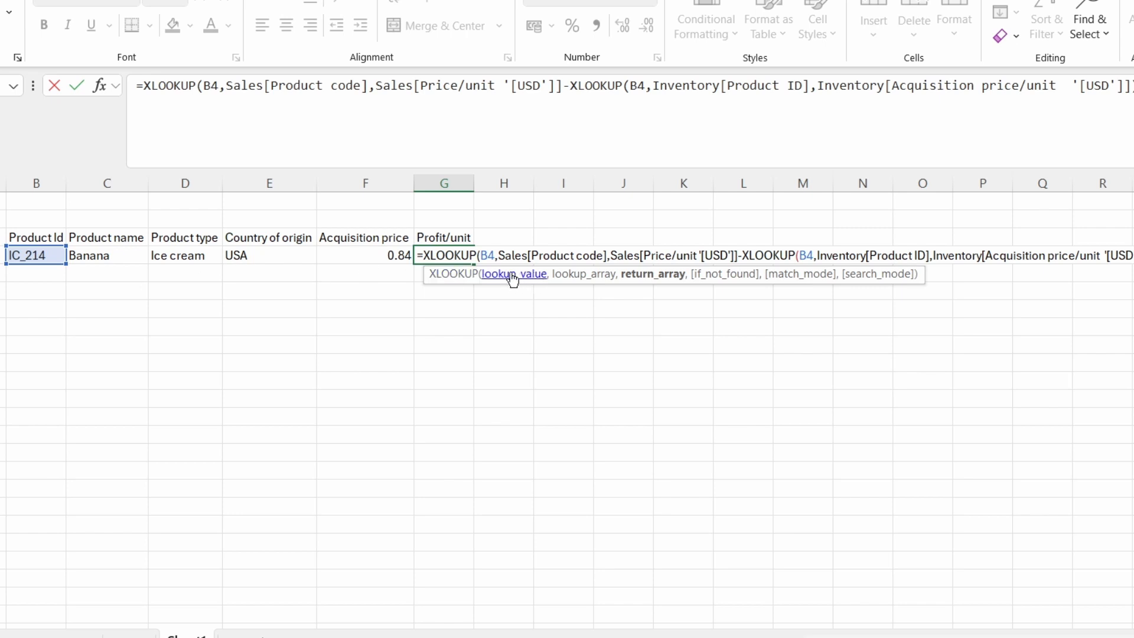
Add the missing closing parenthesis to the first XLOOKUP in G4 and commit the profit per unit formula
left_click(739, 256)
type(")")
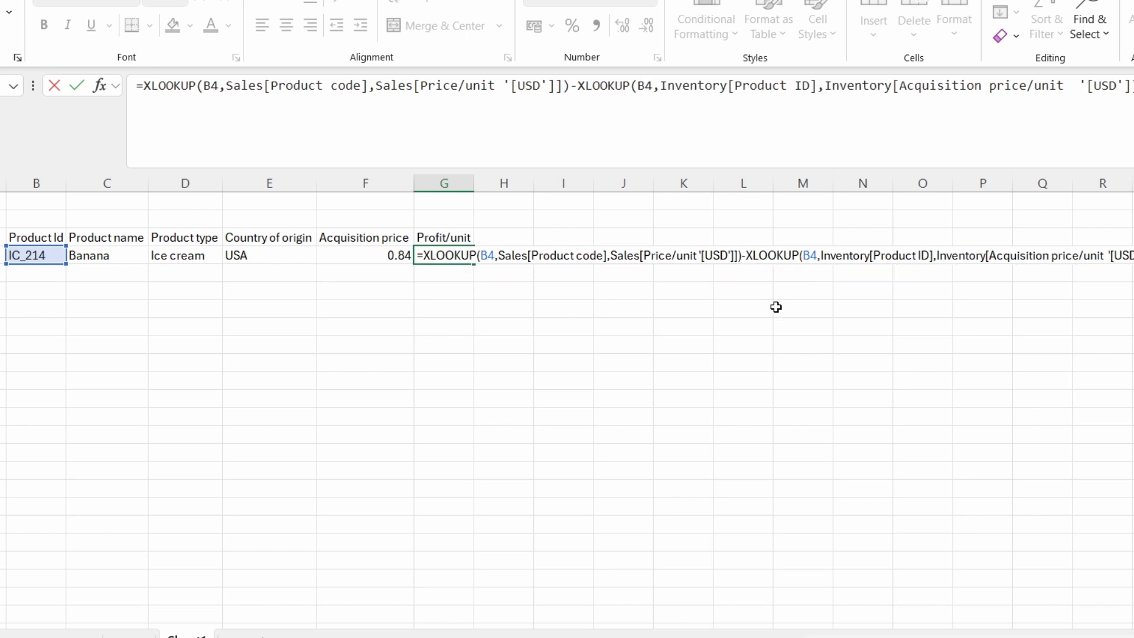
key("Return")
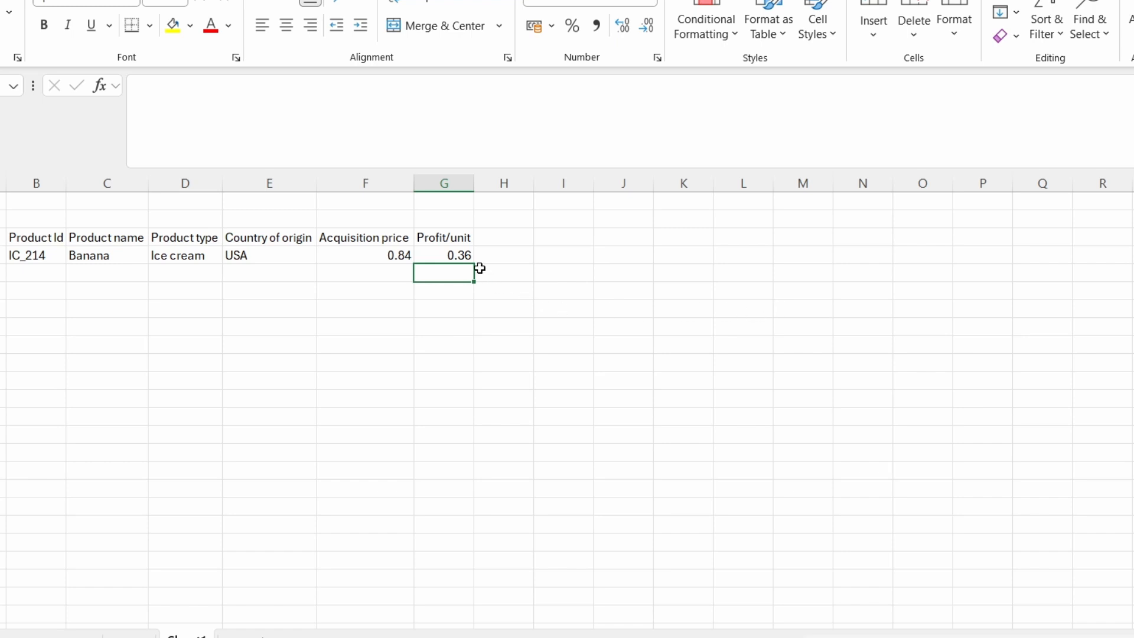
left_click(464, 252)
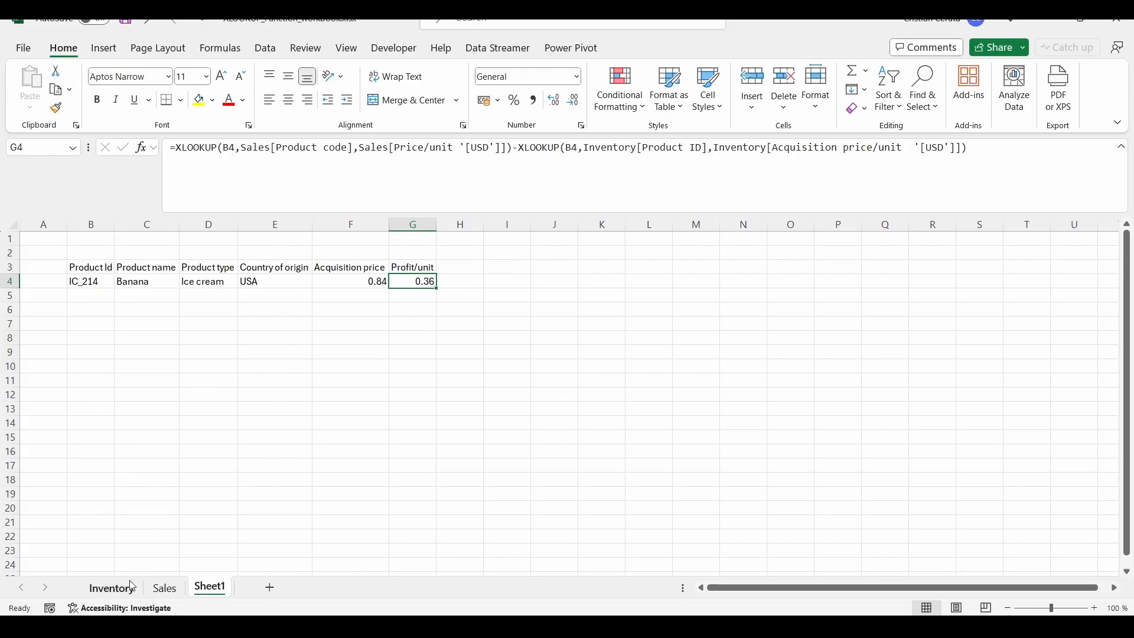
Filter the Inventory table's Product name column to show only Banana
left_click(125, 590)
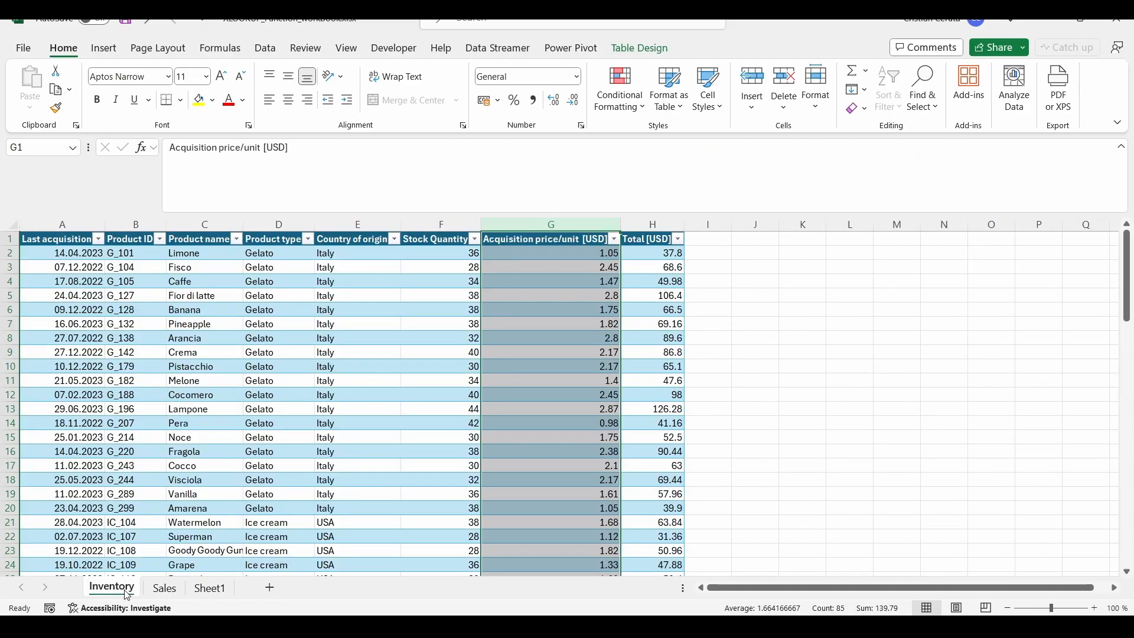
left_click(214, 269)
left_click(237, 241)
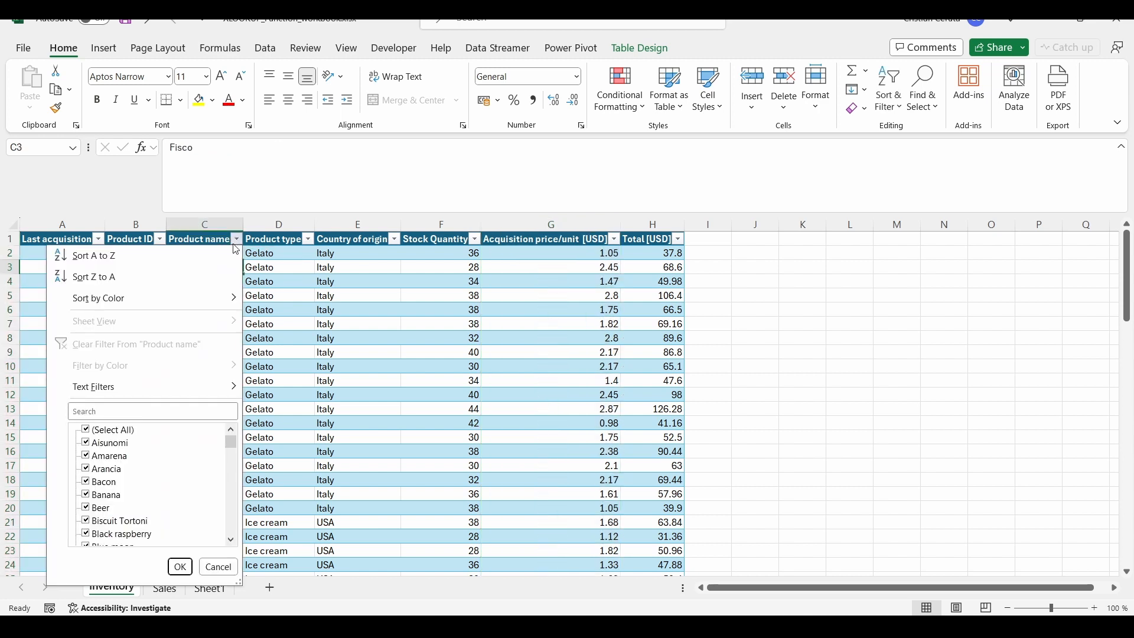
left_click(87, 430)
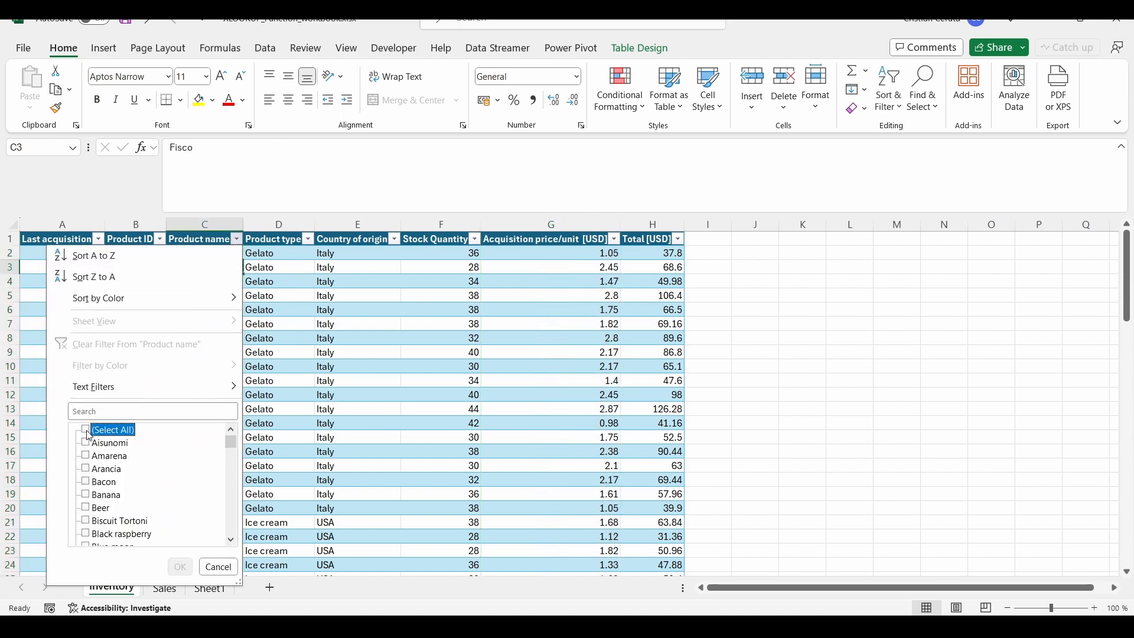
left_click(86, 494)
left_click(180, 567)
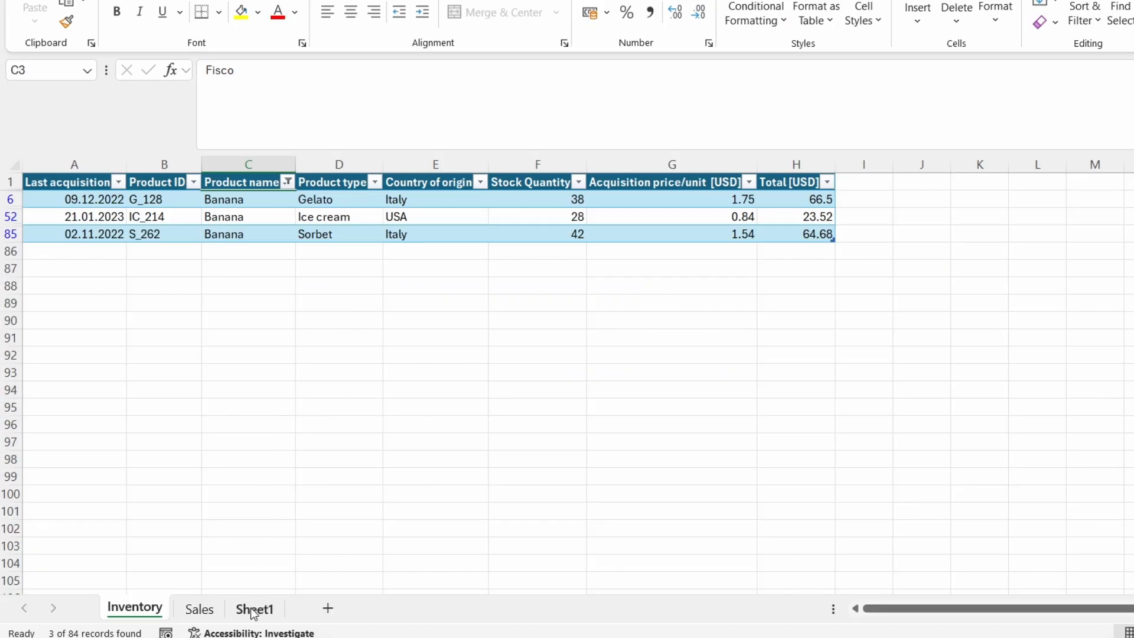
On Sheet1, enter the header "Product name" in B7 and the value "Banana" in B8
left_click(254, 610)
left_click(124, 288)
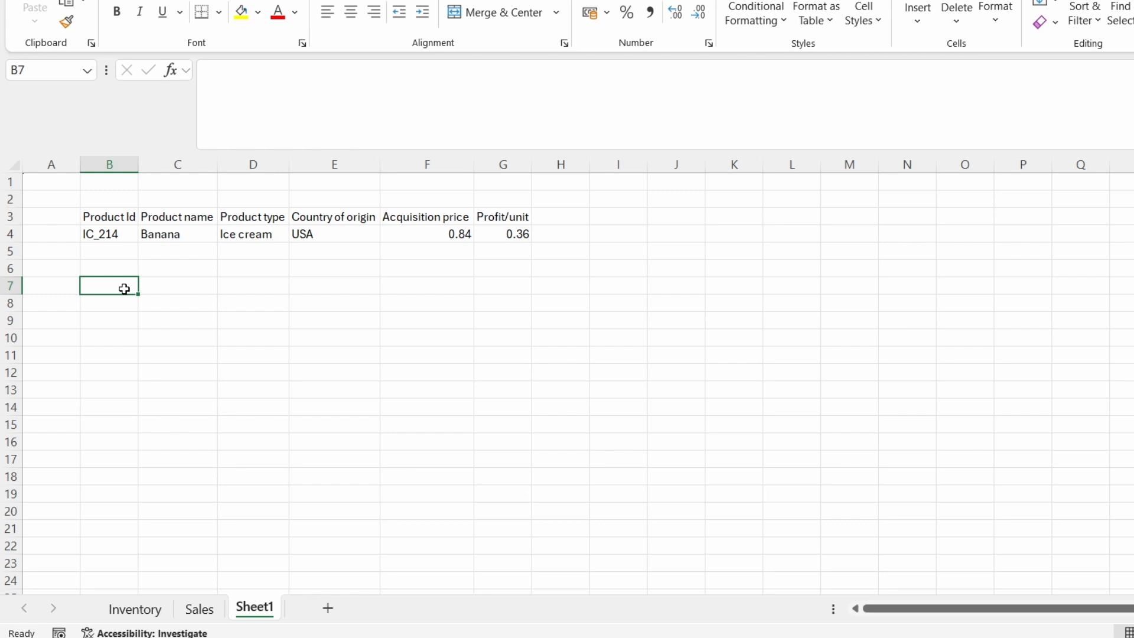
type("Produ")
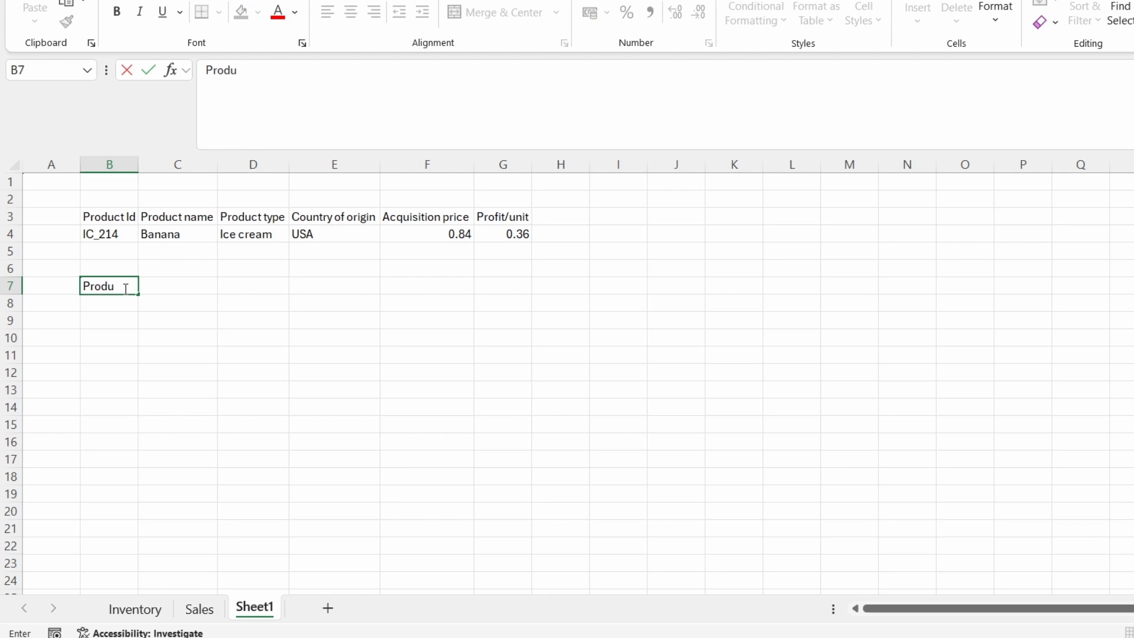
type("ct name")
key("Return")
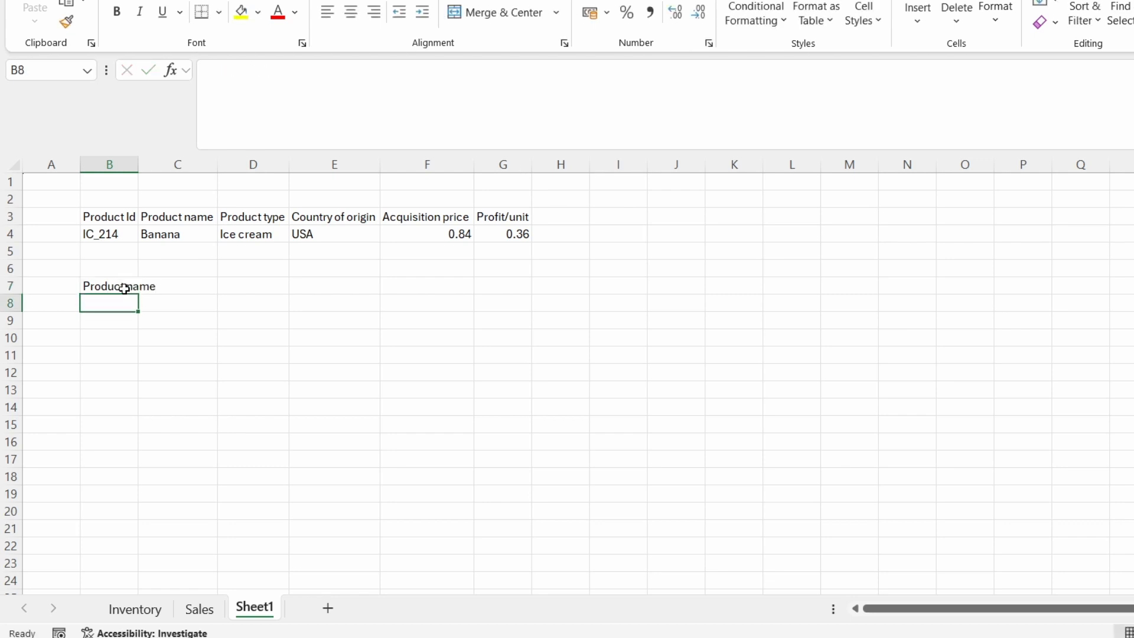
type("Banan")
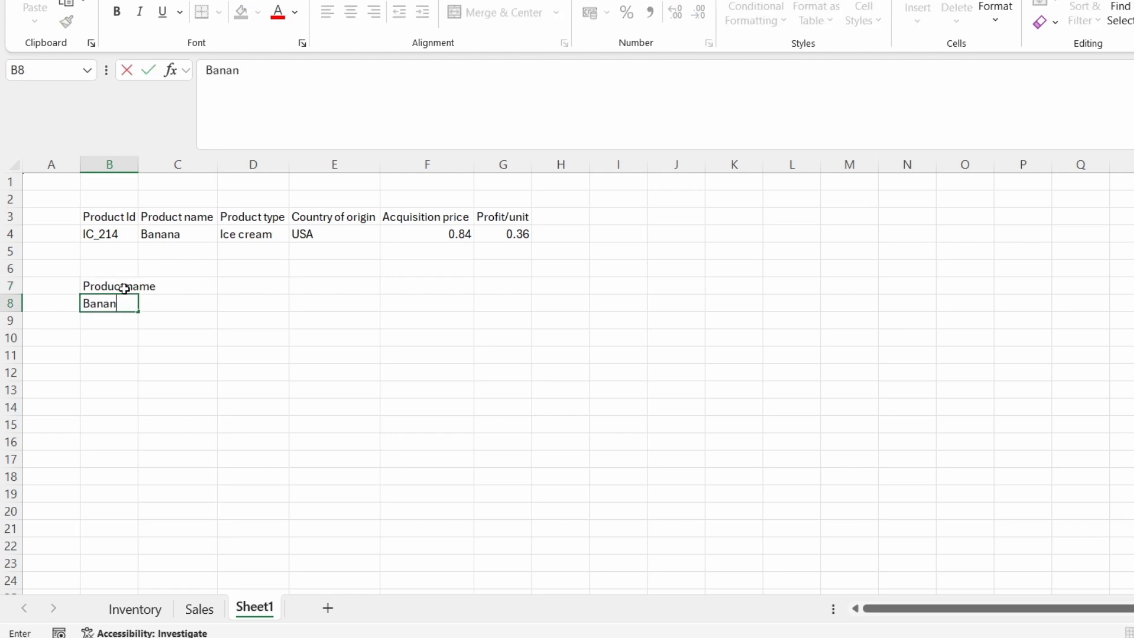
type("a")
key("Return")
Enter the header "Product type" in C7 and the value "Ice cream" in C8
left_click(124, 288)
key("Right")
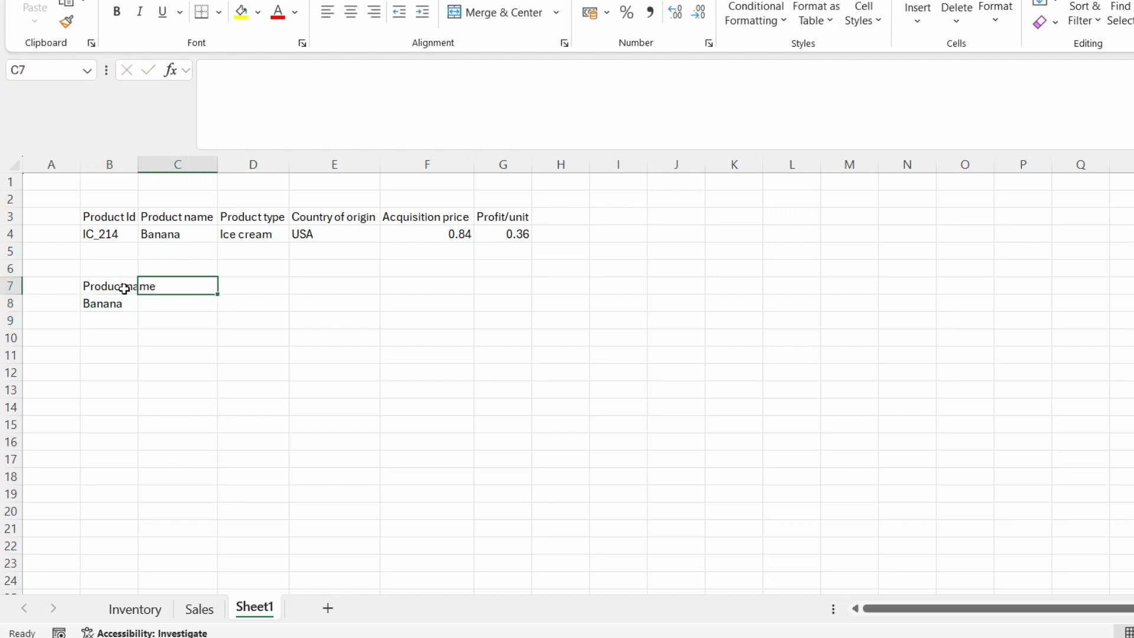
type("Product")
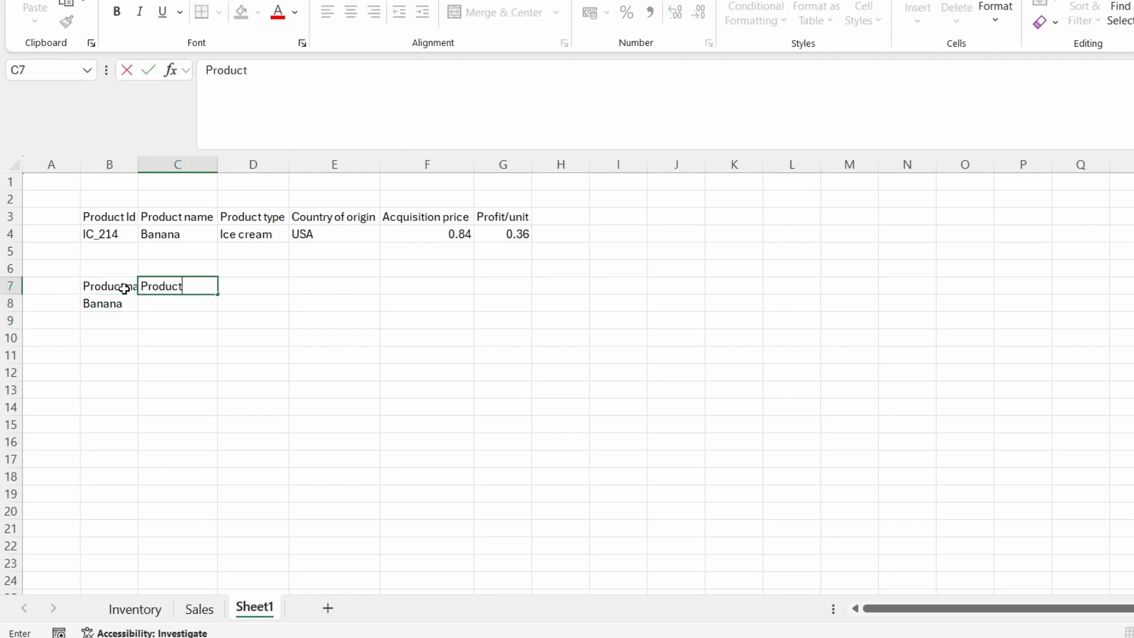
type(" type")
key("Return")
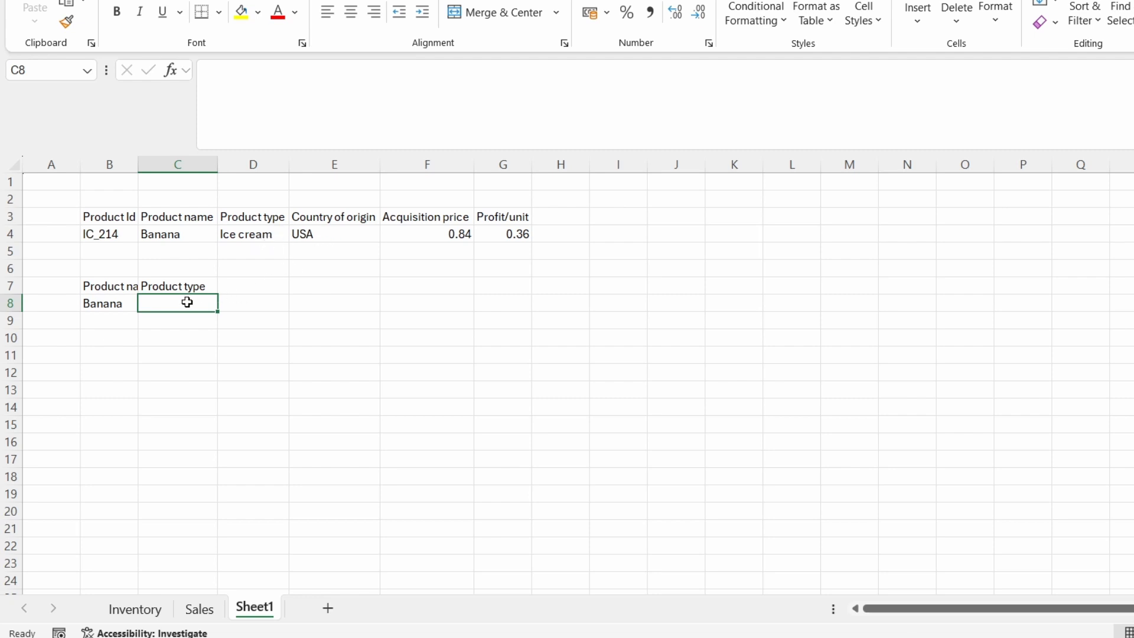
type("Ice cream")
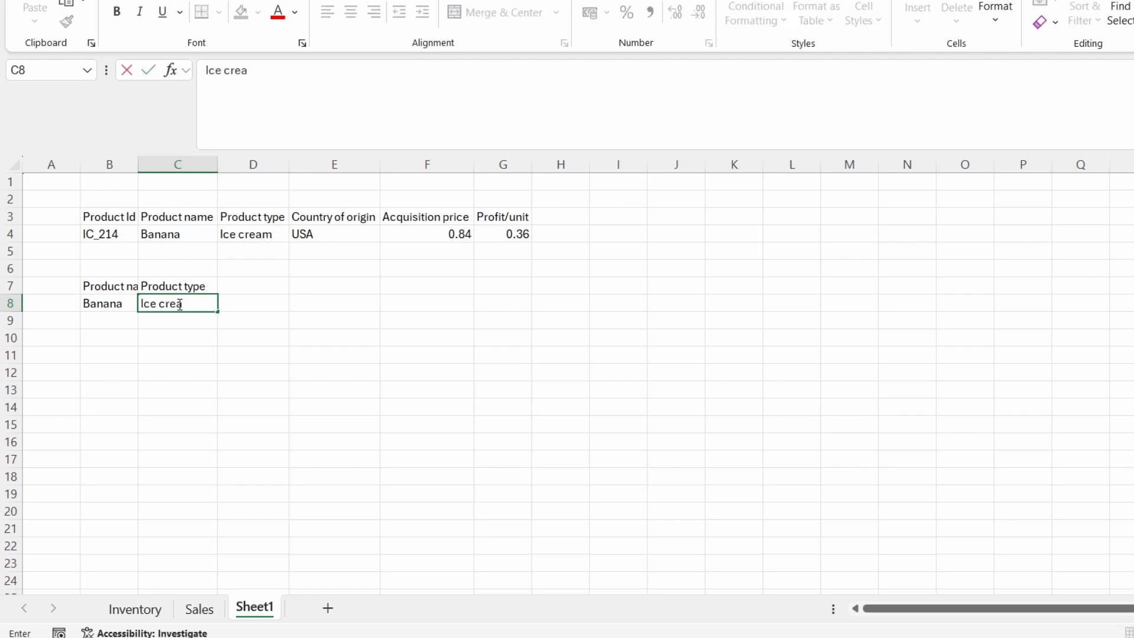
key("Return")
Enter the header "Country of origin" in E7
key("Right")
key("Right")
key("Up")
key("Up")
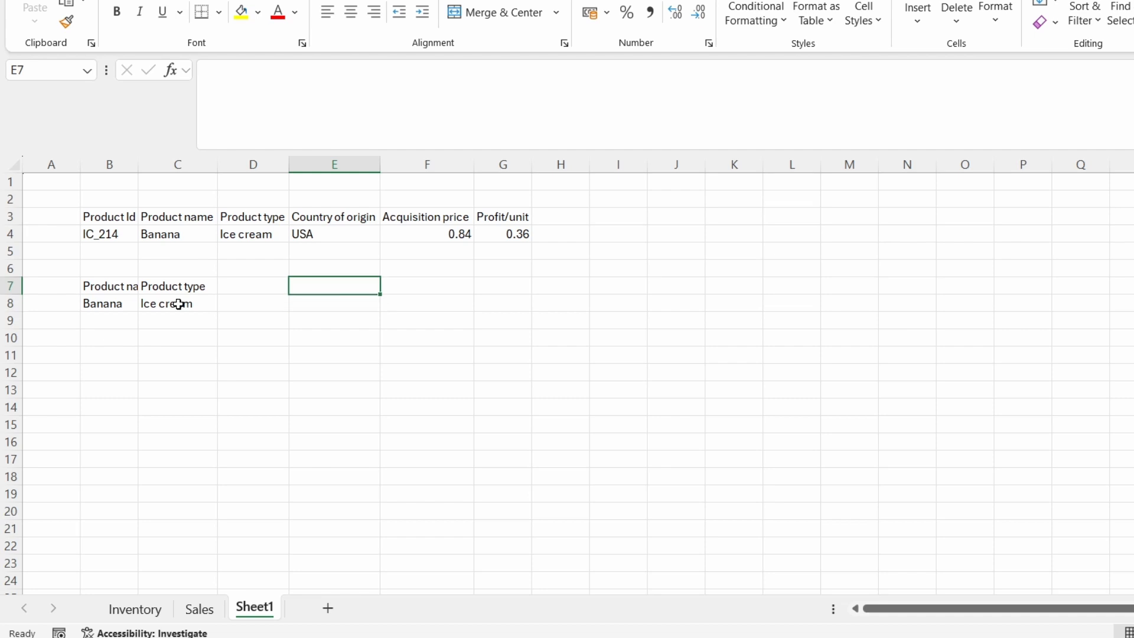
type("Country of origin")
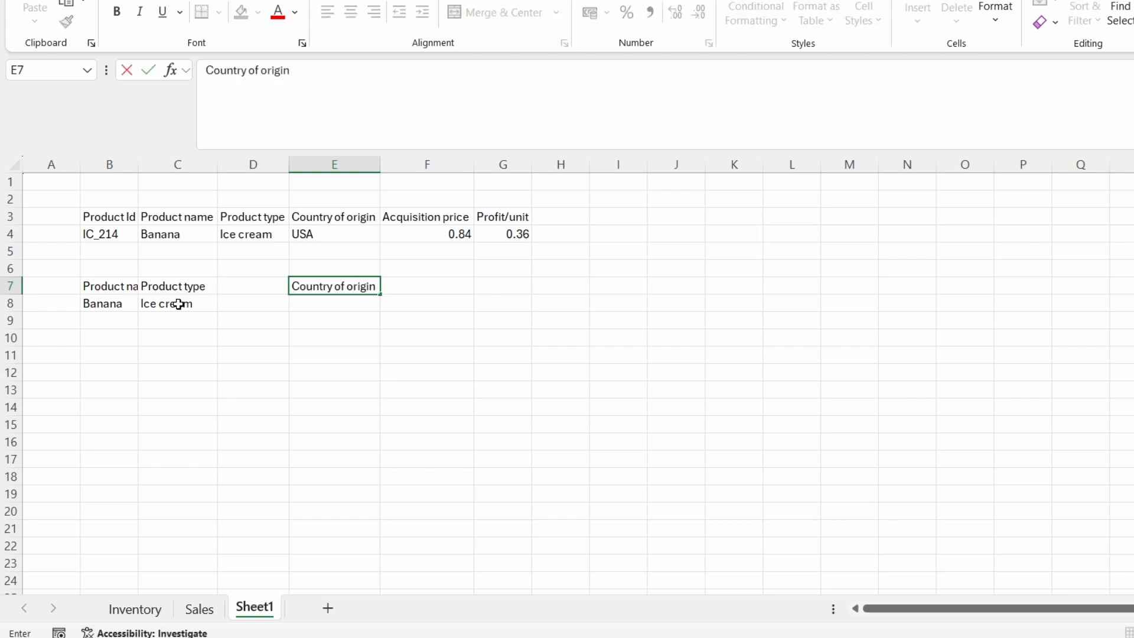
key("Return")
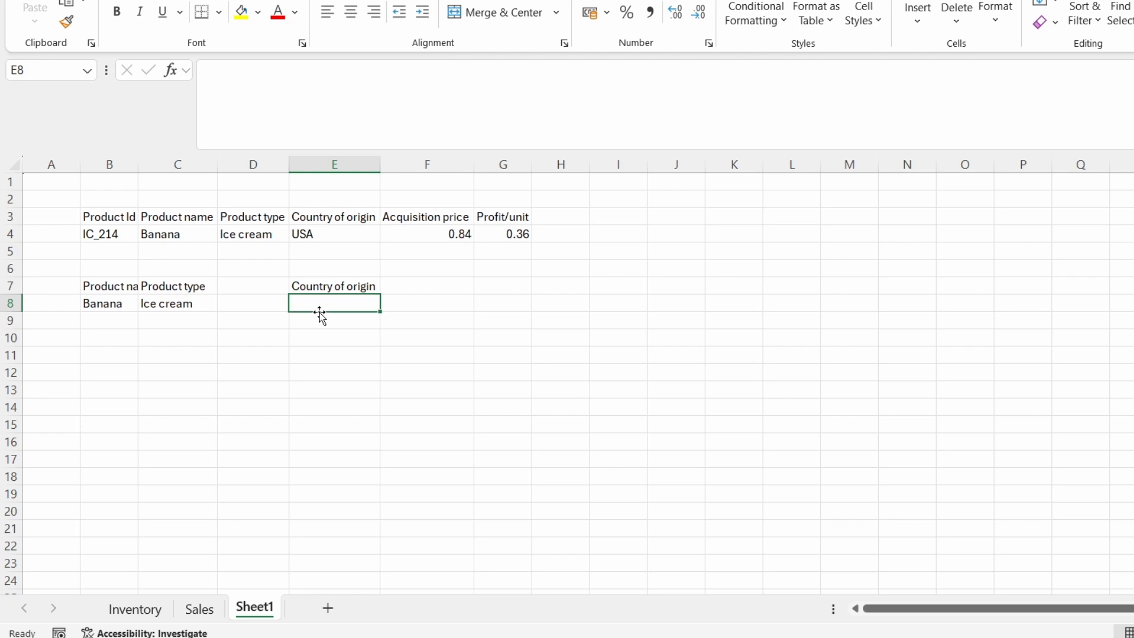
Start an XLOOKUP formula in E8 with B8 as the lookup value
type("=")
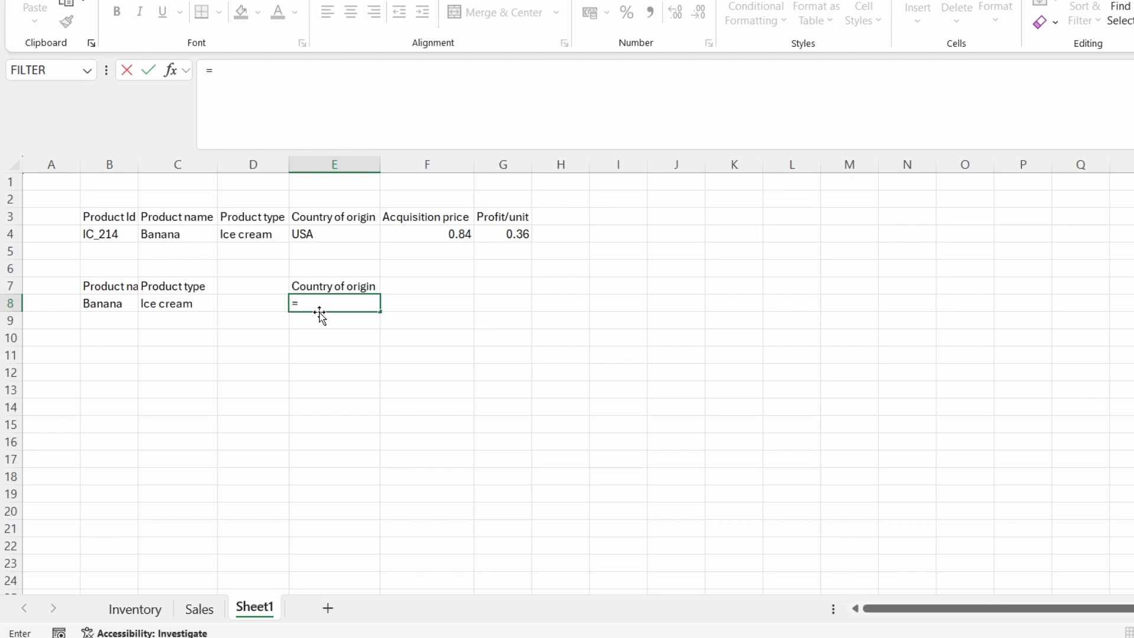
type("XL")
key("Tab")
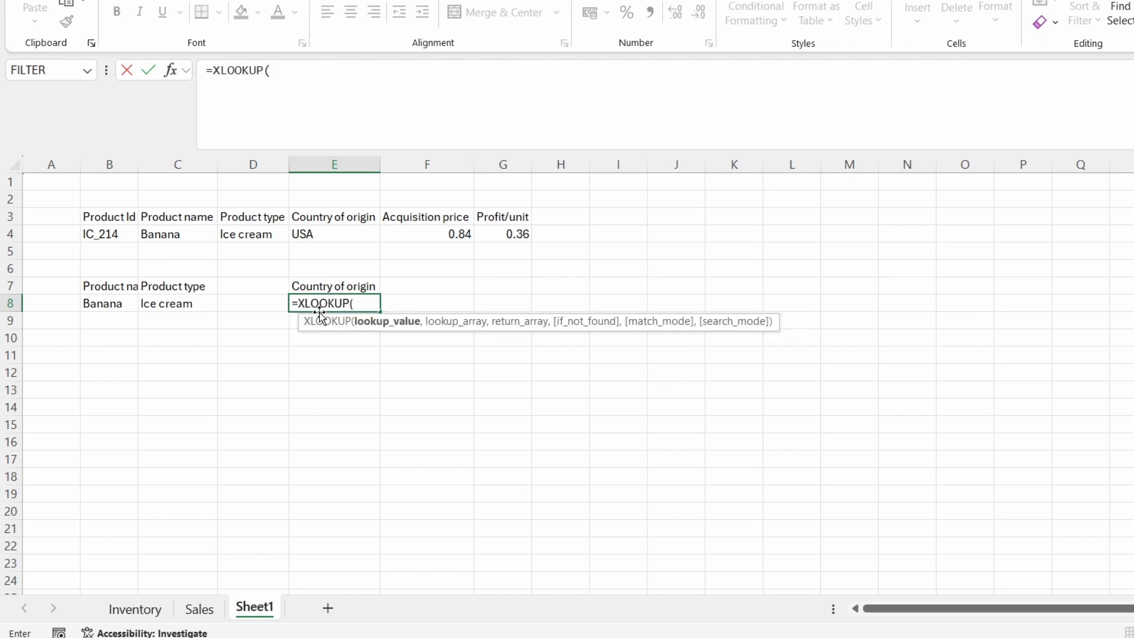
left_click(117, 305)
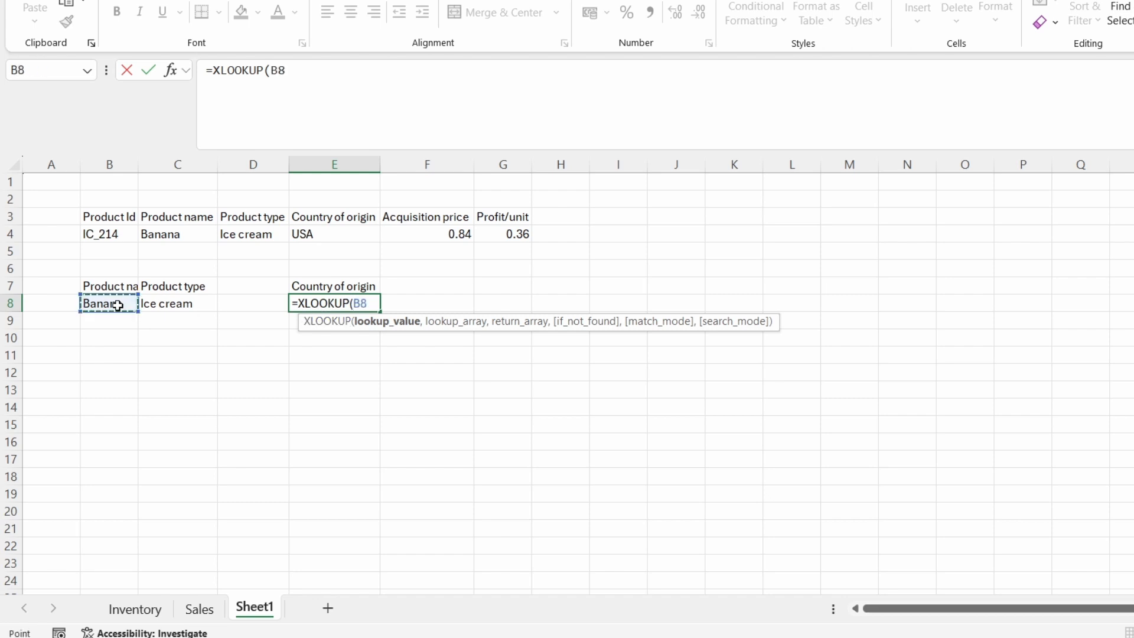
type(",")
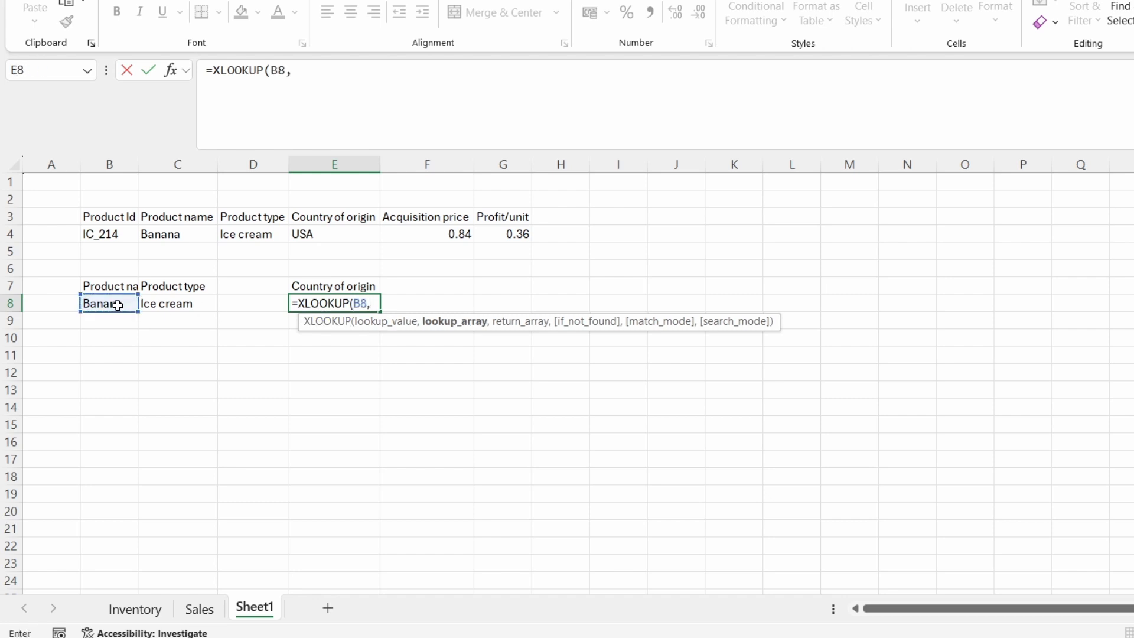
Set the Product name column of the Inventory table as the lookup array of the XLOOKUP in E8
type("Inve")
key("Tab")
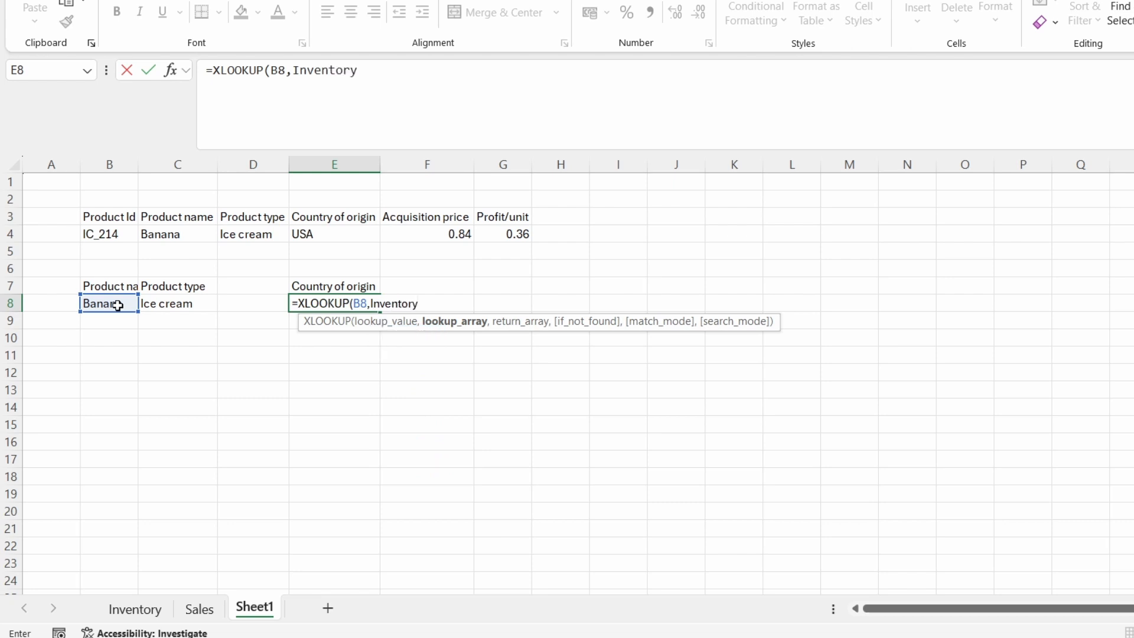
type("[")
key("Down")
key("Down")
key("Down")
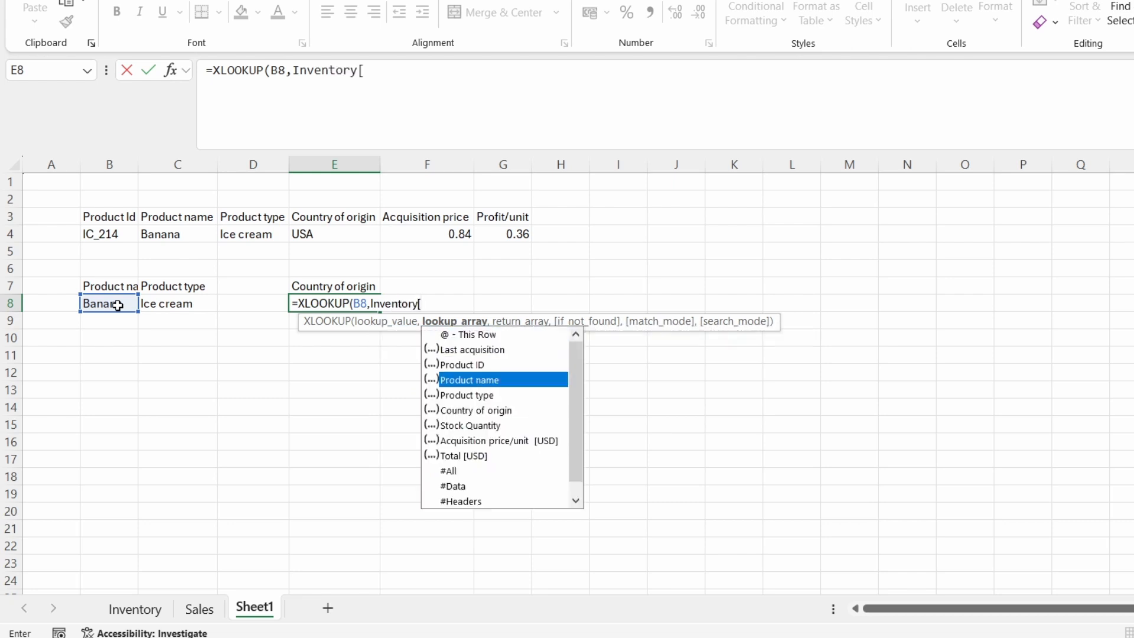
key("Tab")
type("],")
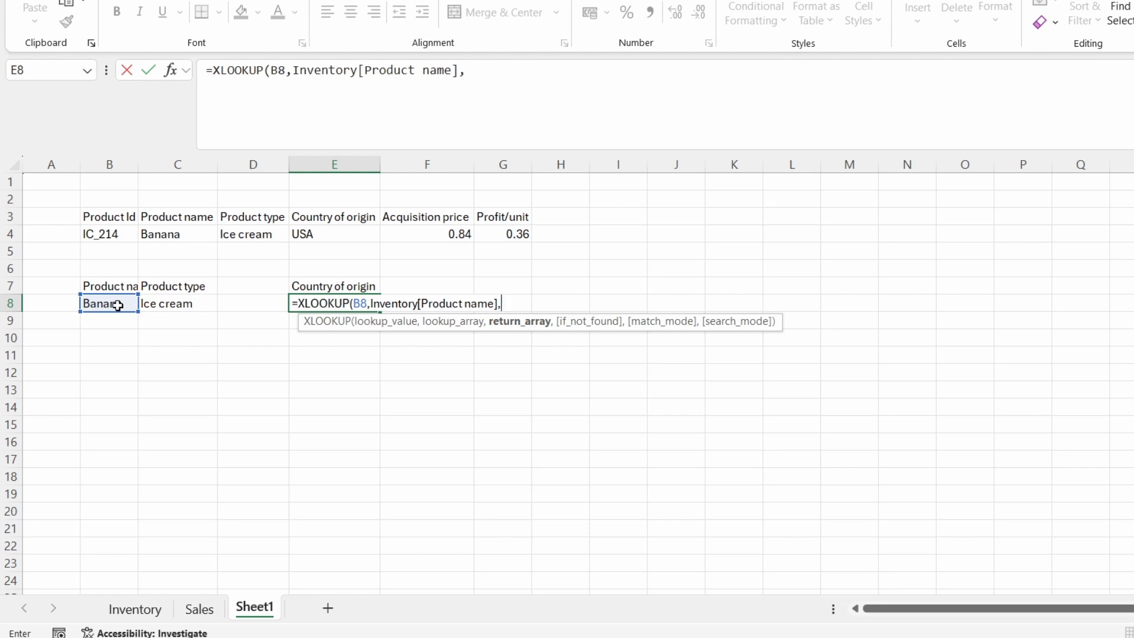
Set Inventory's Country of origin column as the return array of the E8 XLOOKUP and commit the formula
type("Inve")
type("[")
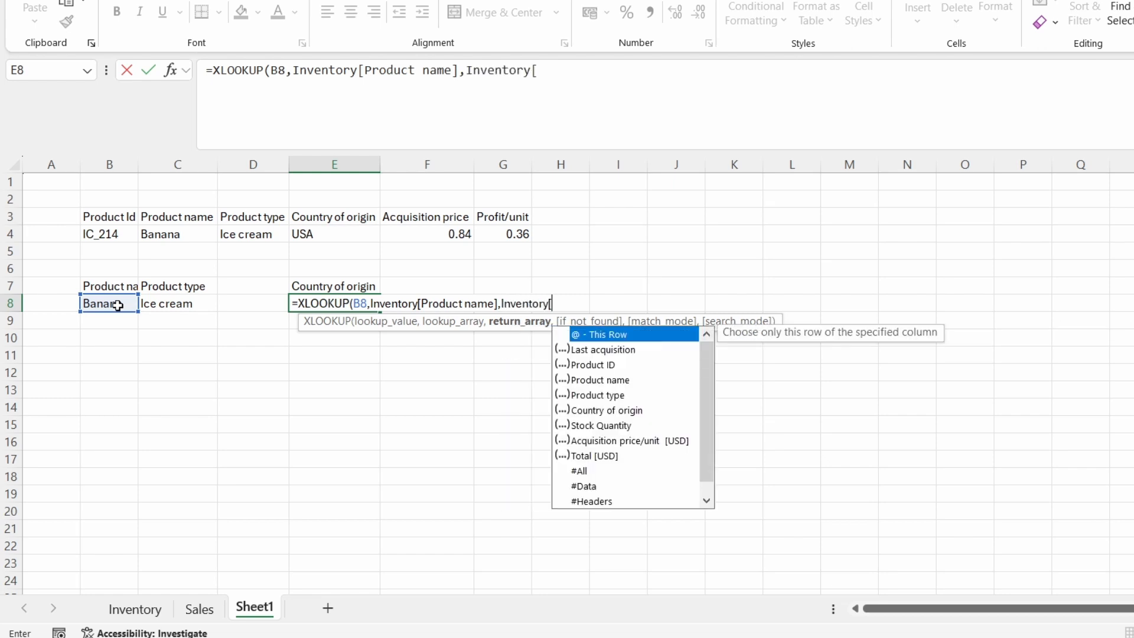
key("Down")
key("Down")
key("Down")
key("Down")
key("Down")
key("Tab")
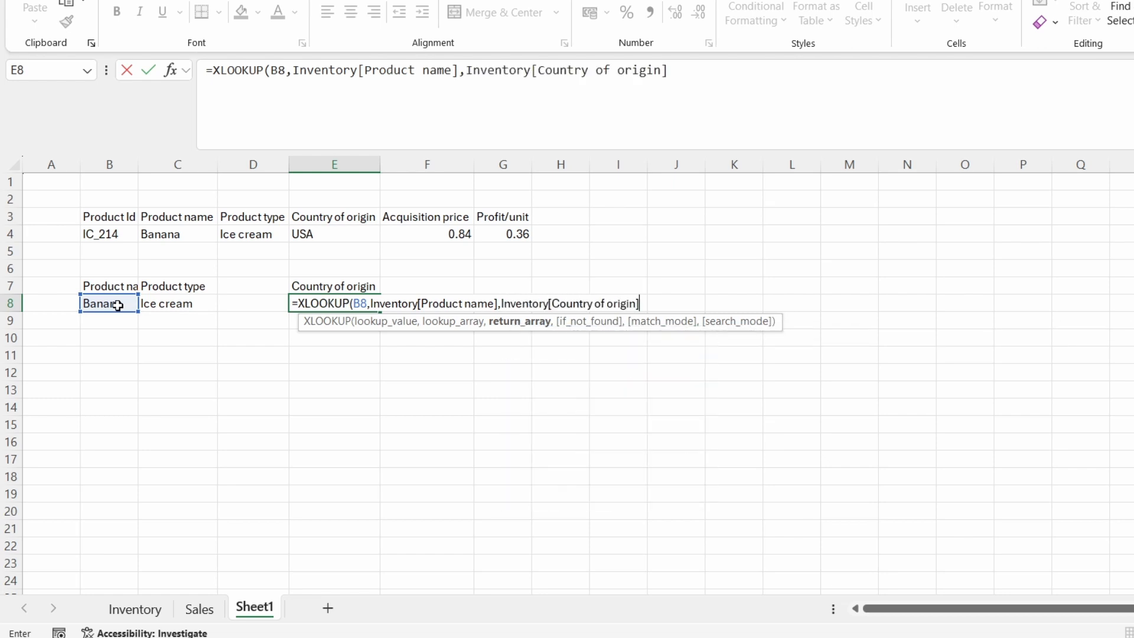
key("Return")
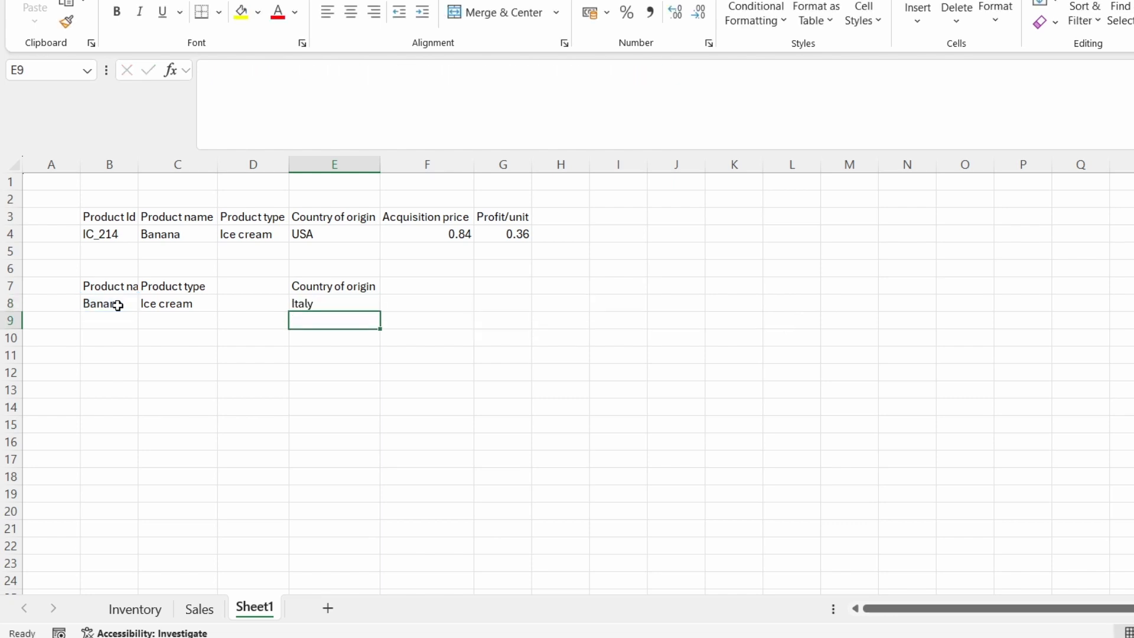
Compare the product type and country of origin of the Banana rows in the filtered Inventory table
left_click(135, 608)
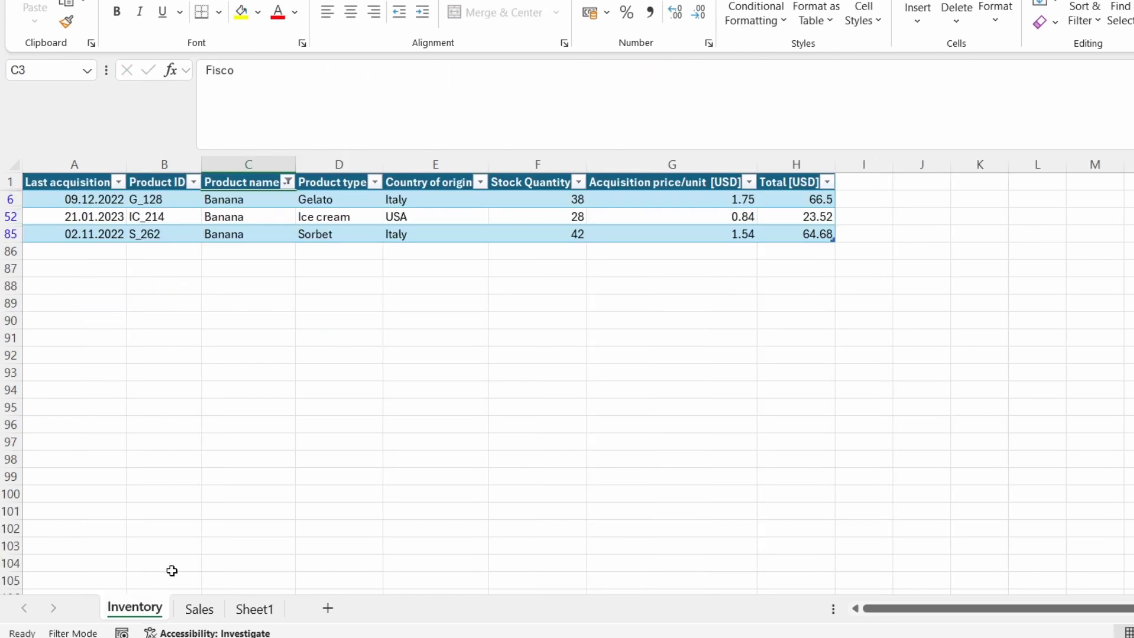
left_click(414, 206)
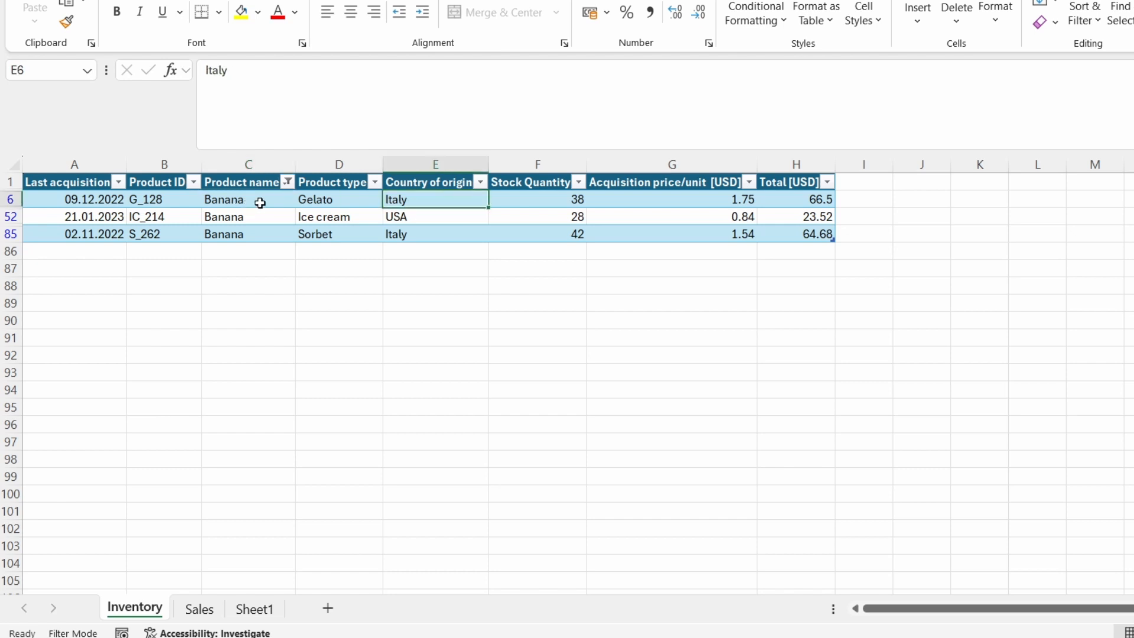
left_click(400, 216)
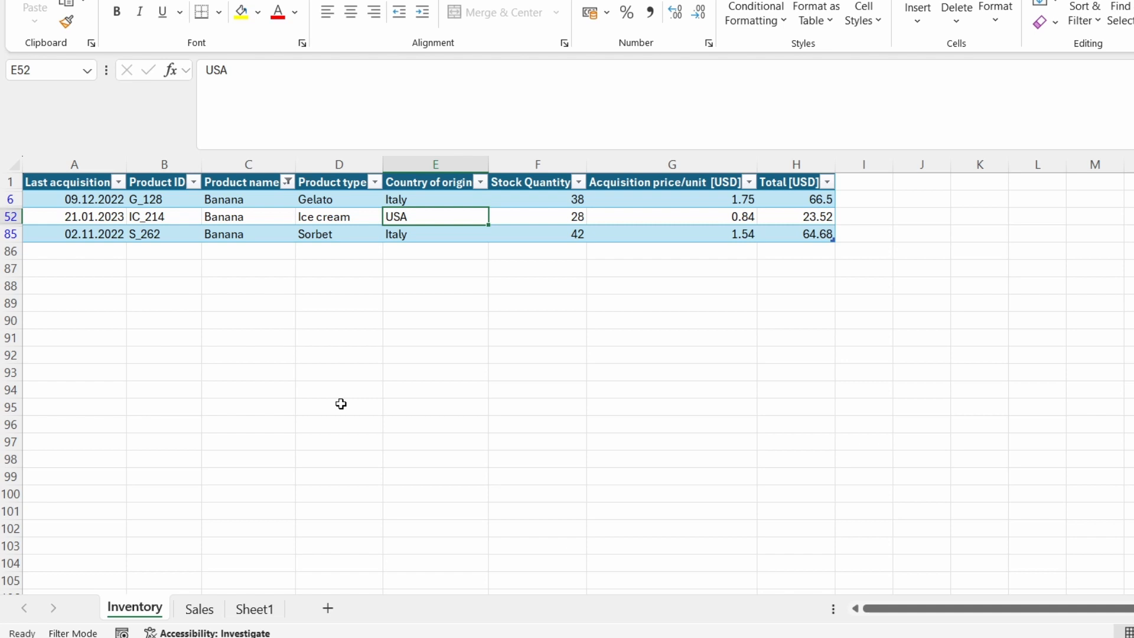
left_click_drag(249, 201, 414, 200)
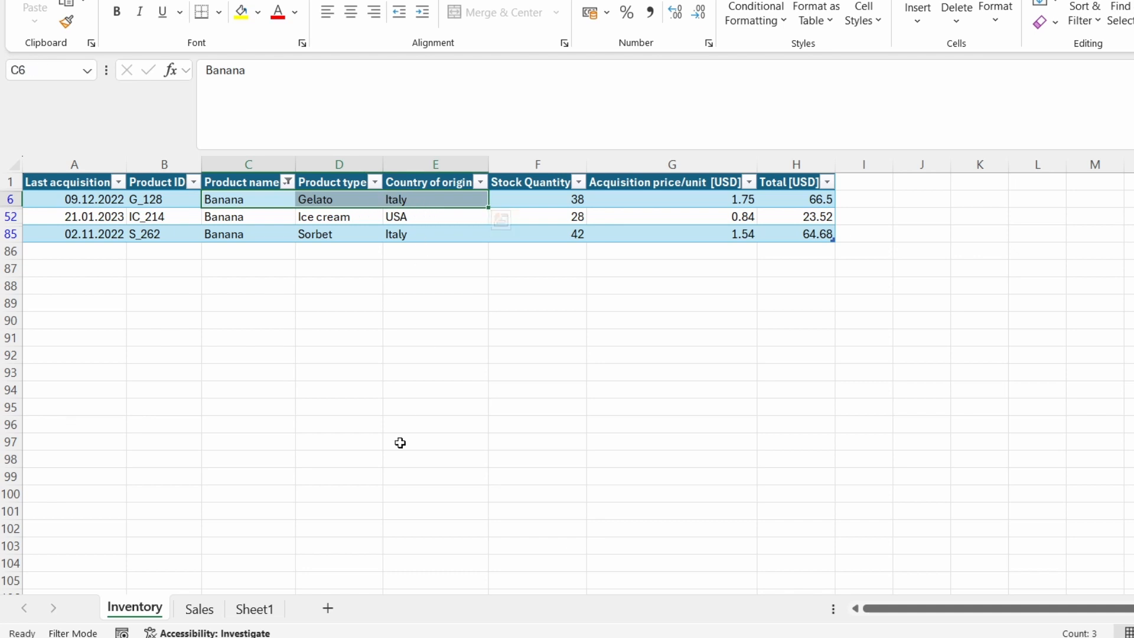
On Sheet1, extend the lookup value of the XLOOKUP in E8 to B8&C8 so it combines product name and type
left_click(260, 610)
left_click(326, 301)
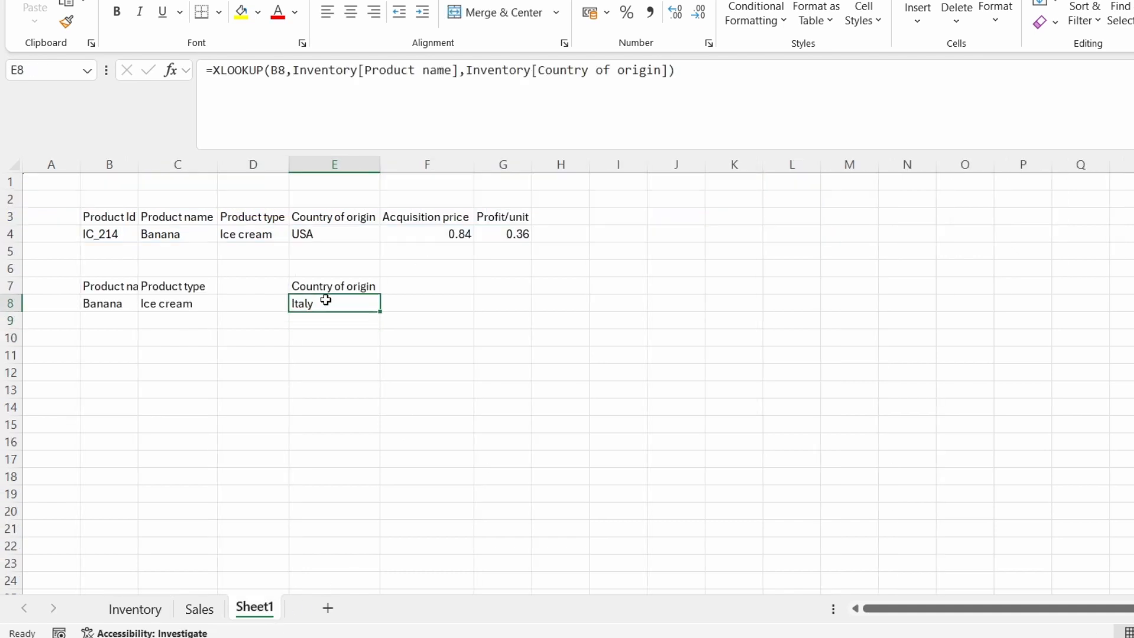
left_click(287, 72)
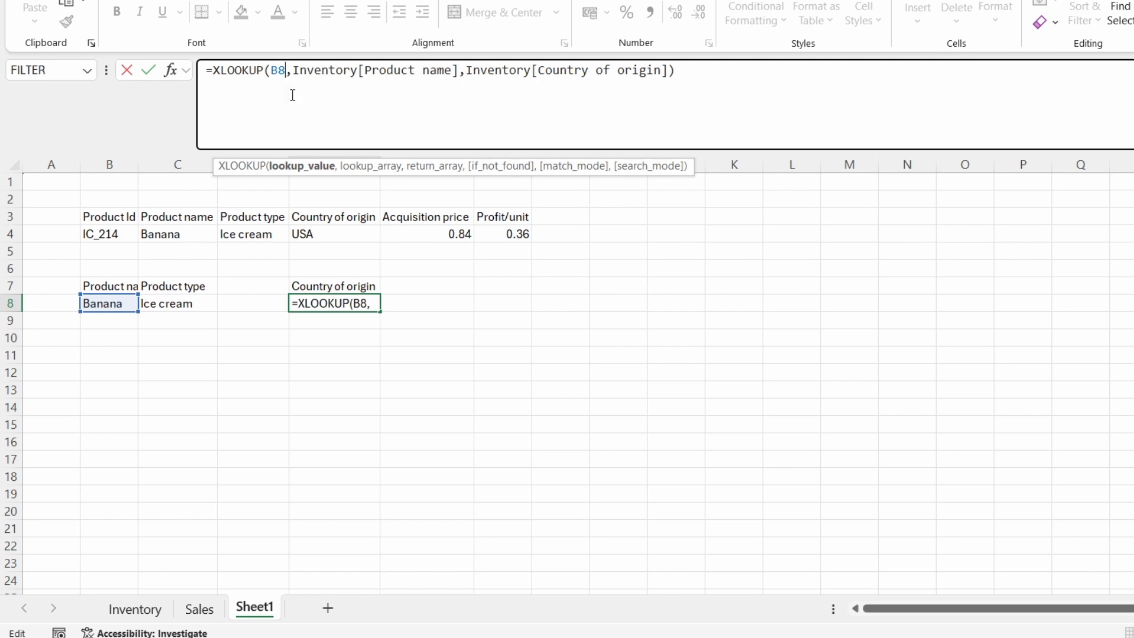
type("&")
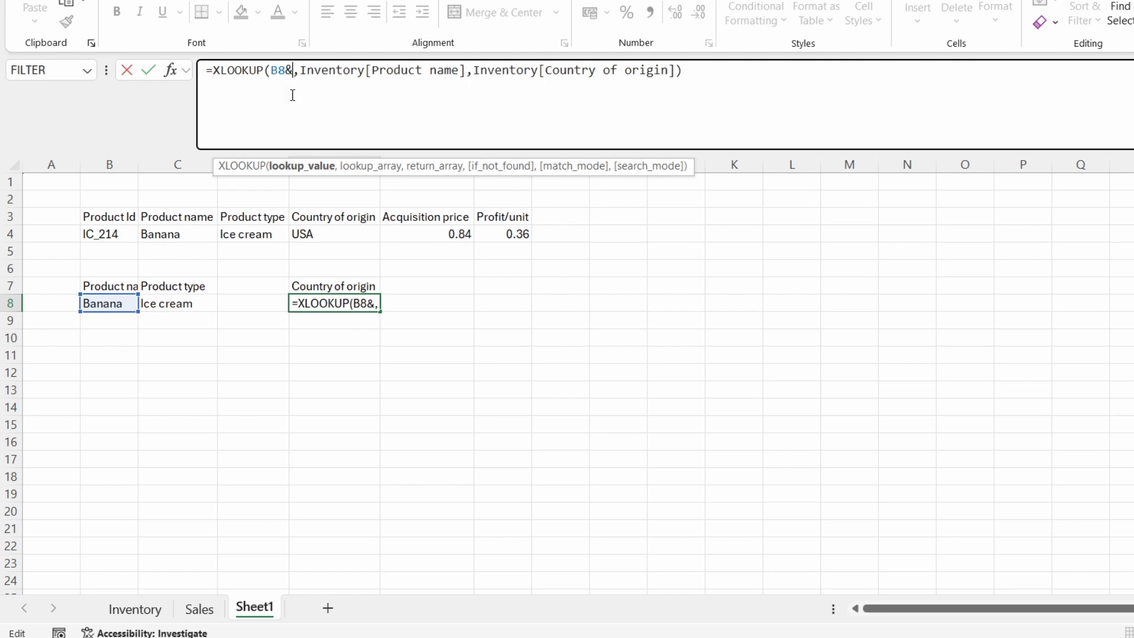
left_click(183, 305)
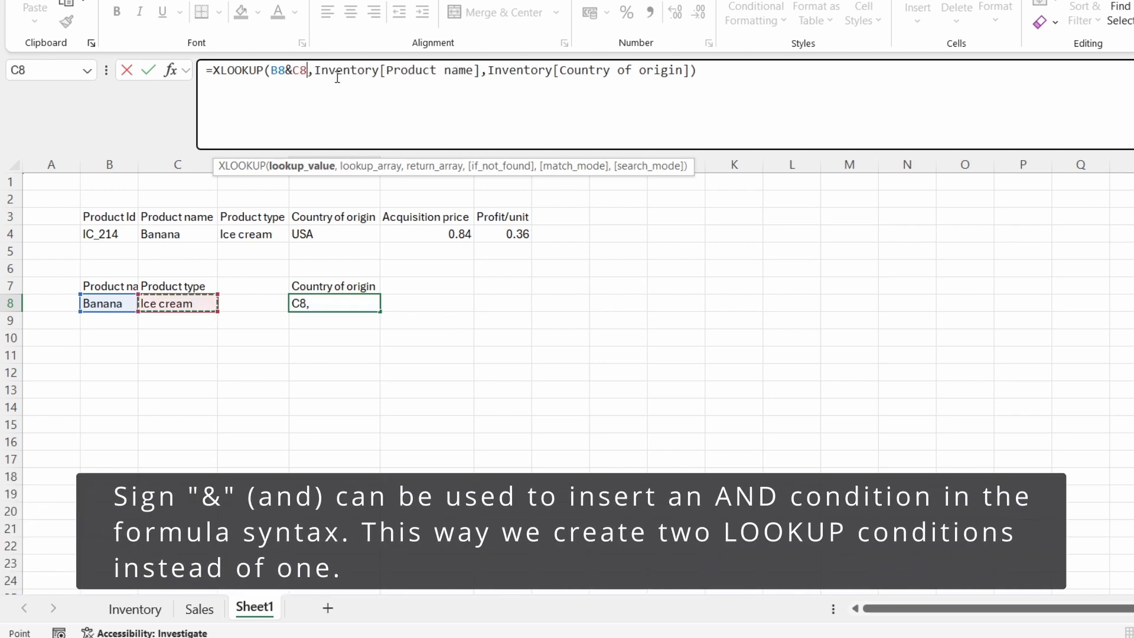
Append &Inventory[Product type] to the lookup array of the E8 XLOOKUP, after Inventory[Product name], and commit the formula
left_click(482, 74)
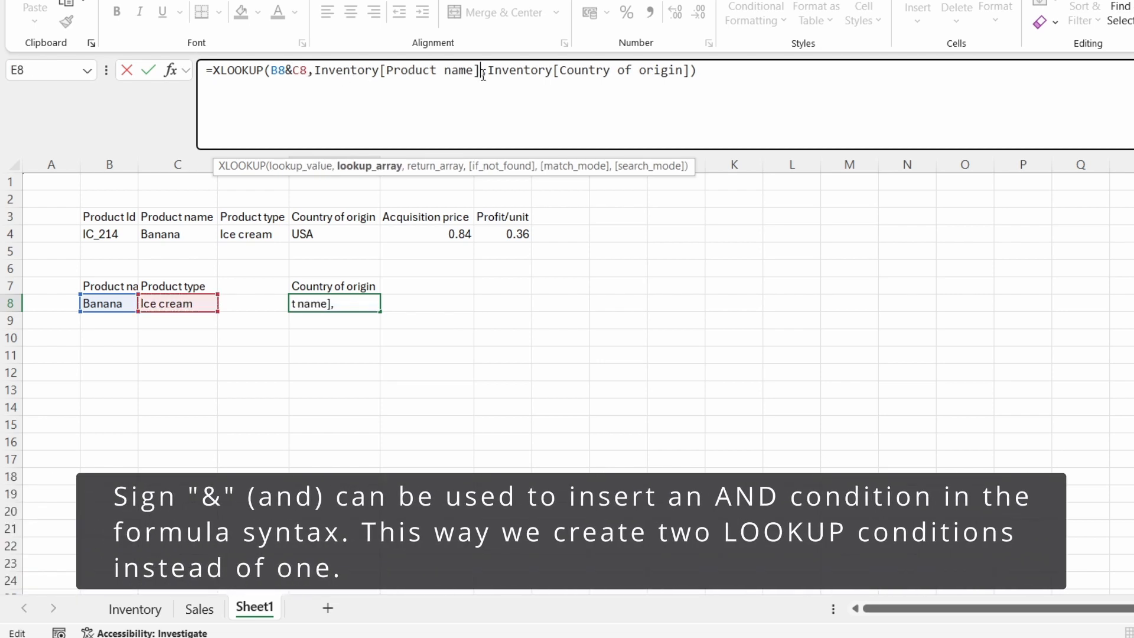
type("&")
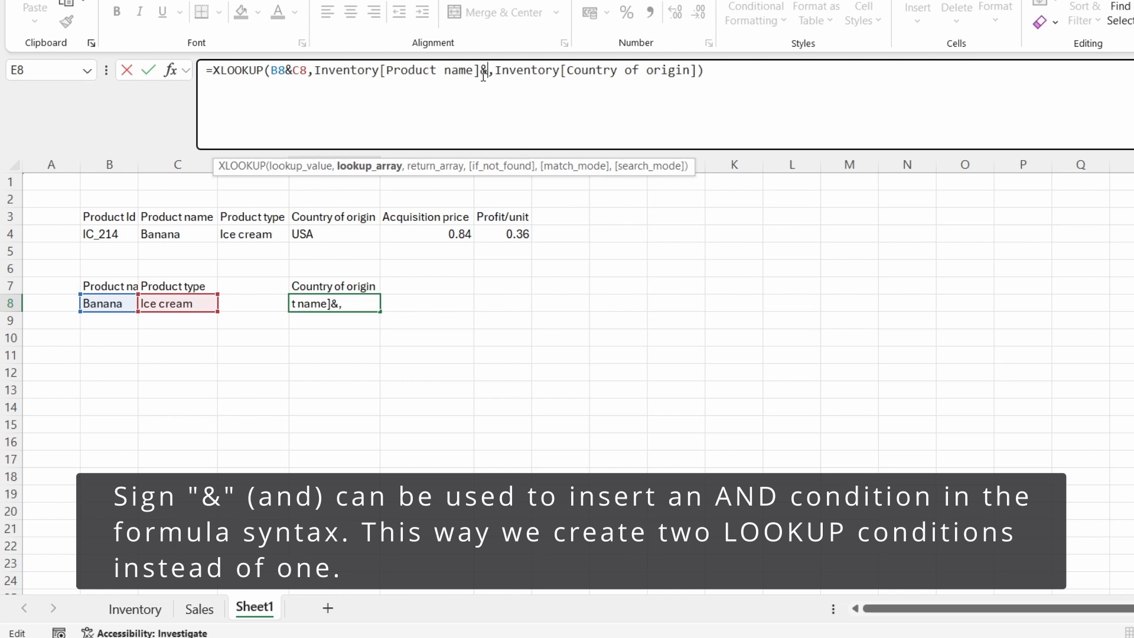
type("Inventory")
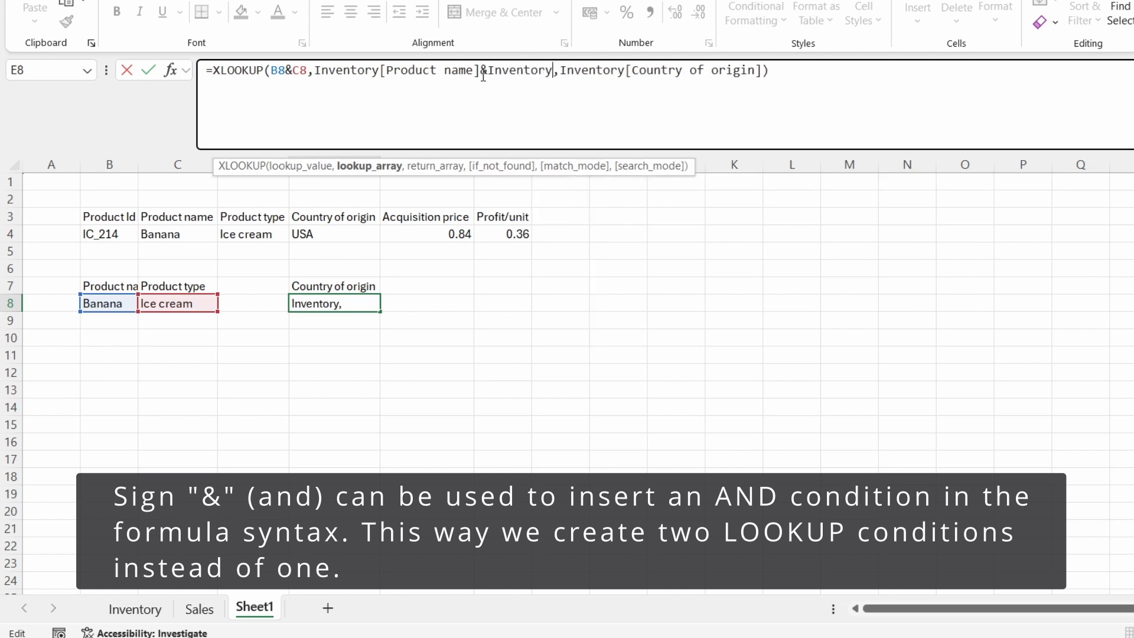
type("[")
key("Down")
key("Down")
key("Down")
key("Down")
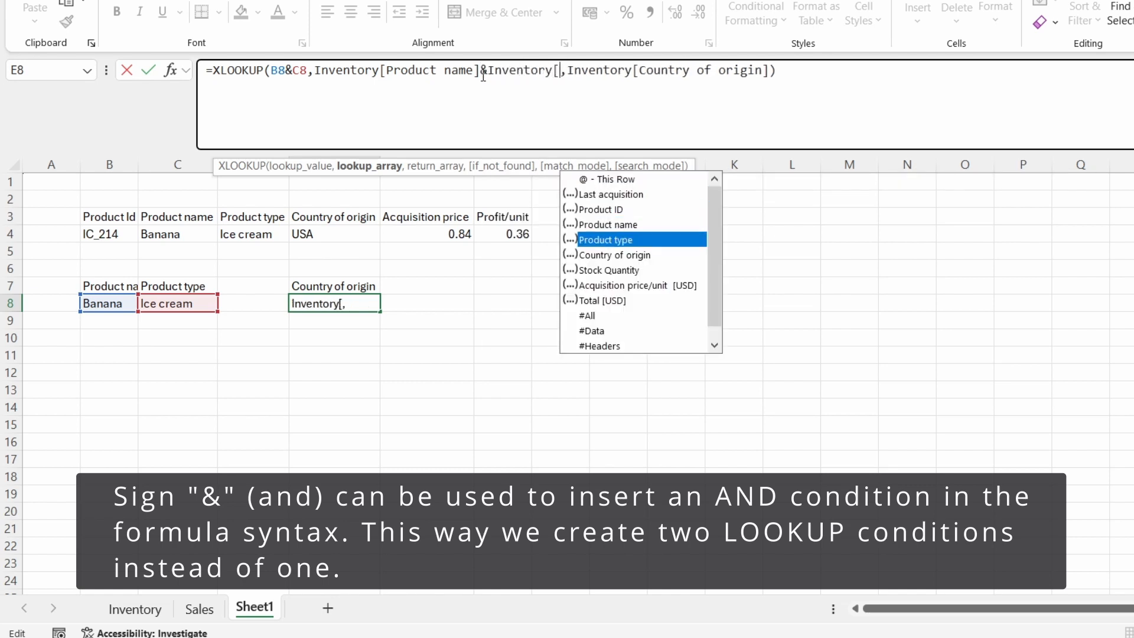
key("Tab")
type("]")
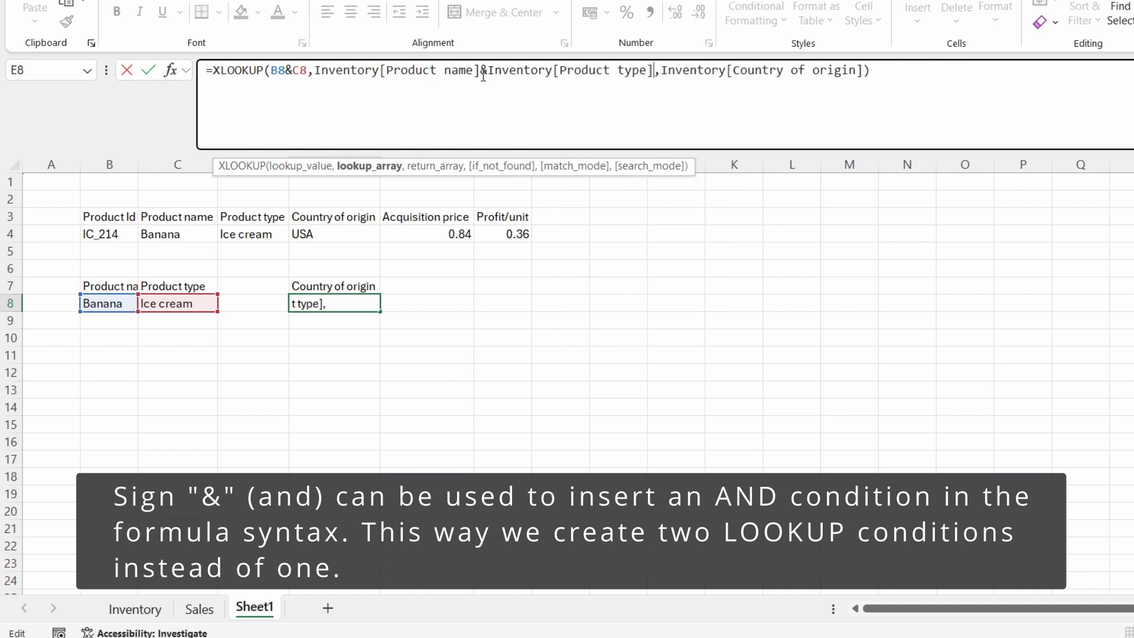
key("Return")
key("Up")
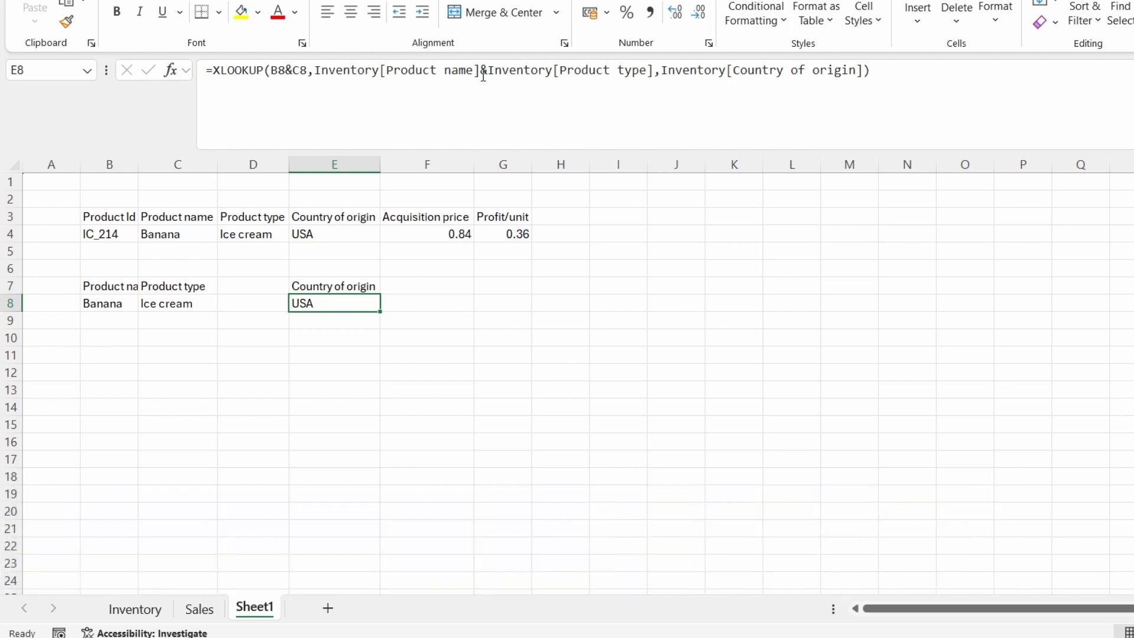
left_click(285, 70)
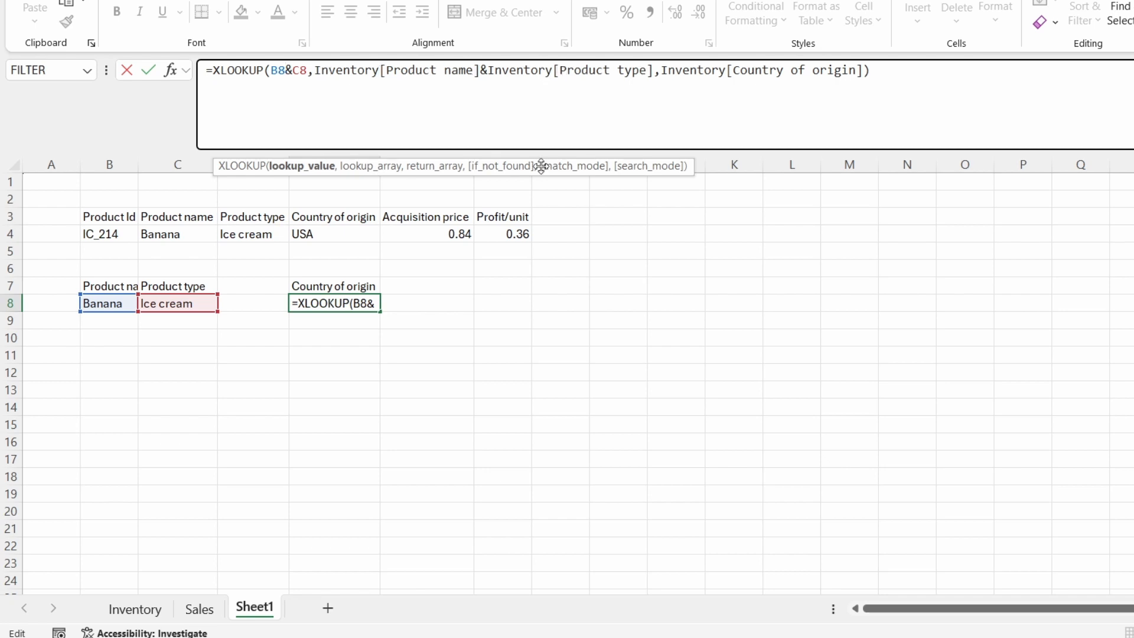
key("Return")
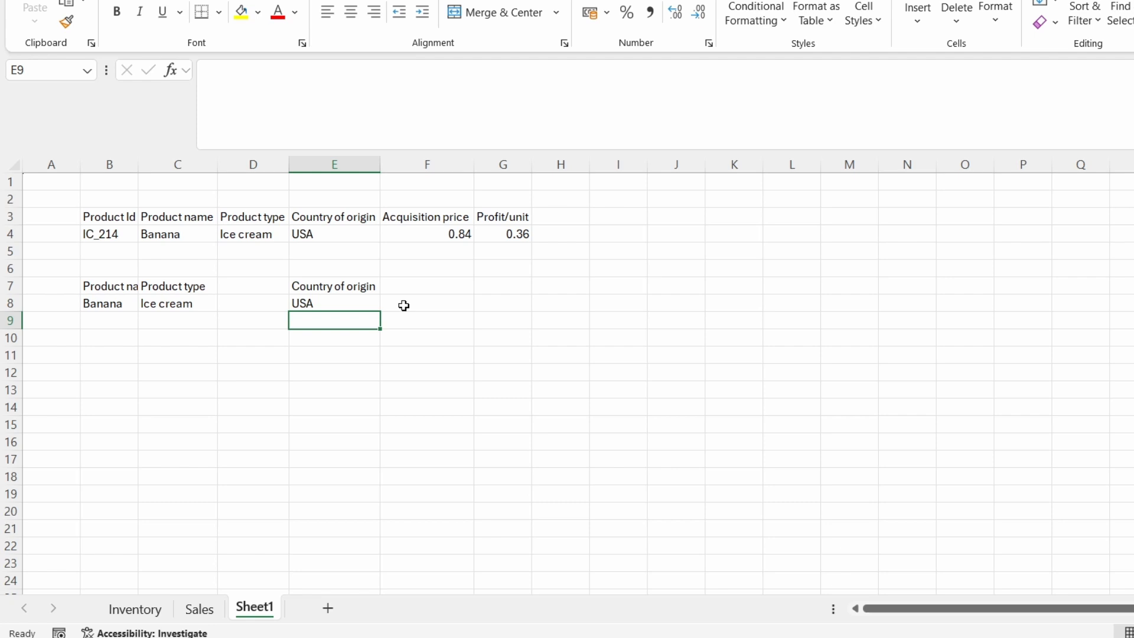